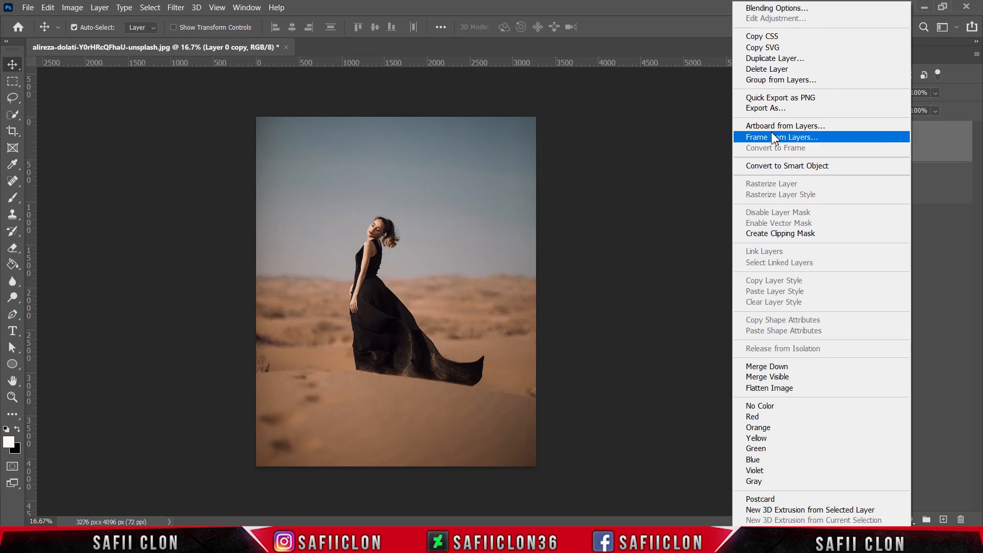
- Duplicate Layer 0 copy, and duplicate the resulting layer once more, keeping the default names
click(761, 59)
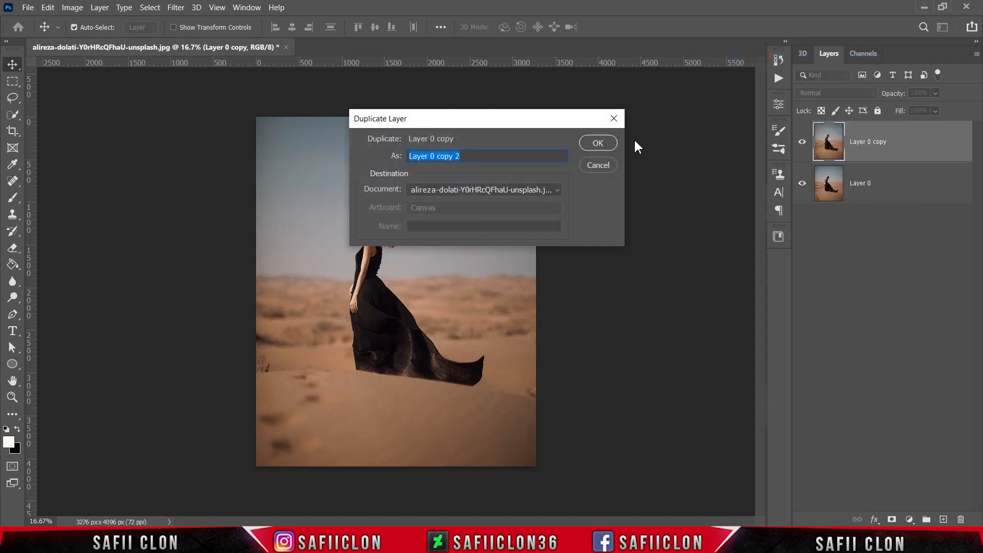
click(607, 146)
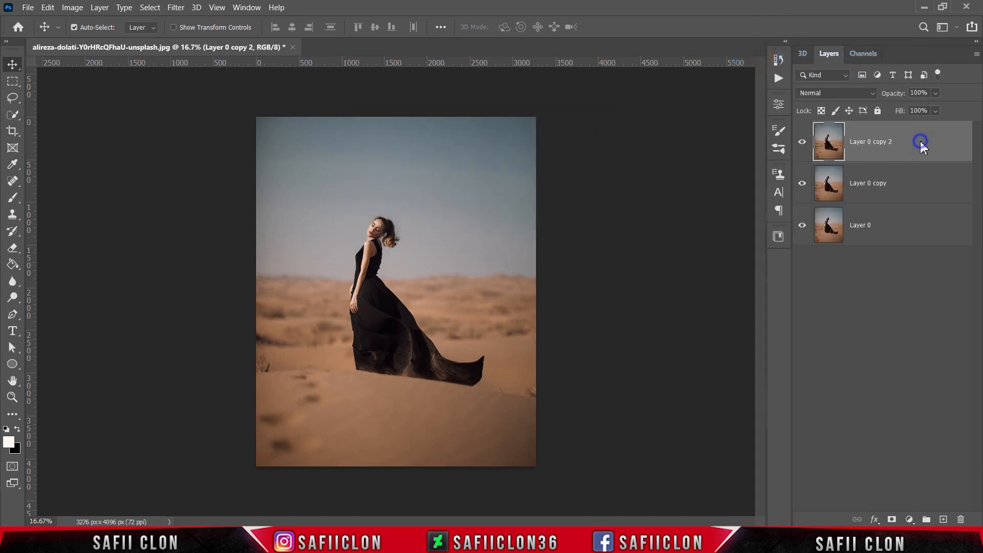
right_click(921, 142)
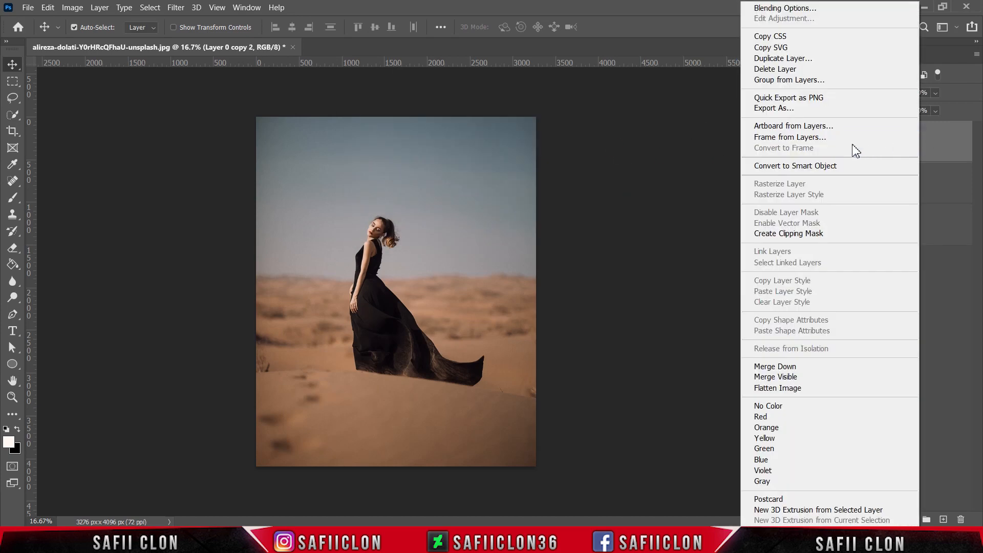
click(763, 59)
click(613, 146)
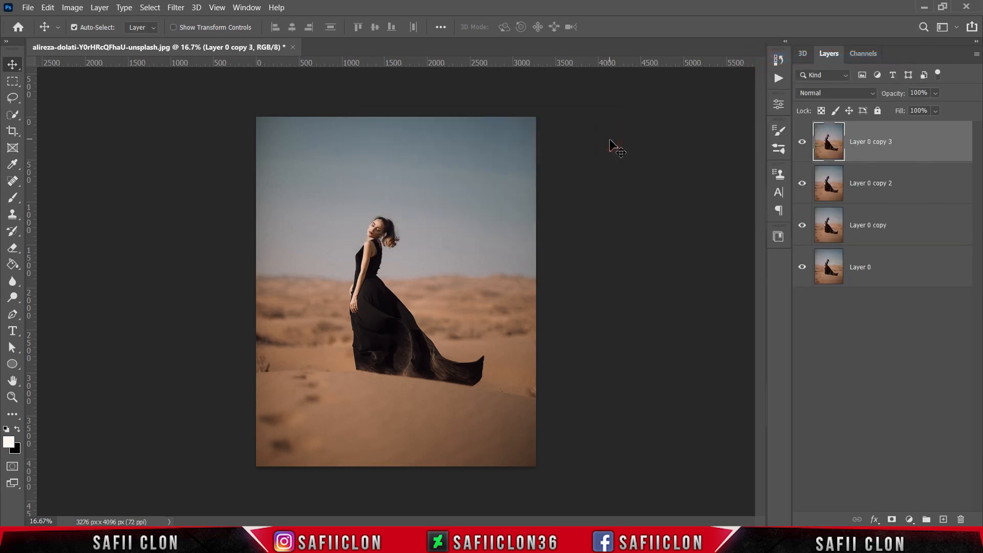
- Hide every layer except Layer 0 copy 3 and make that layer active
click(804, 146)
click(804, 185)
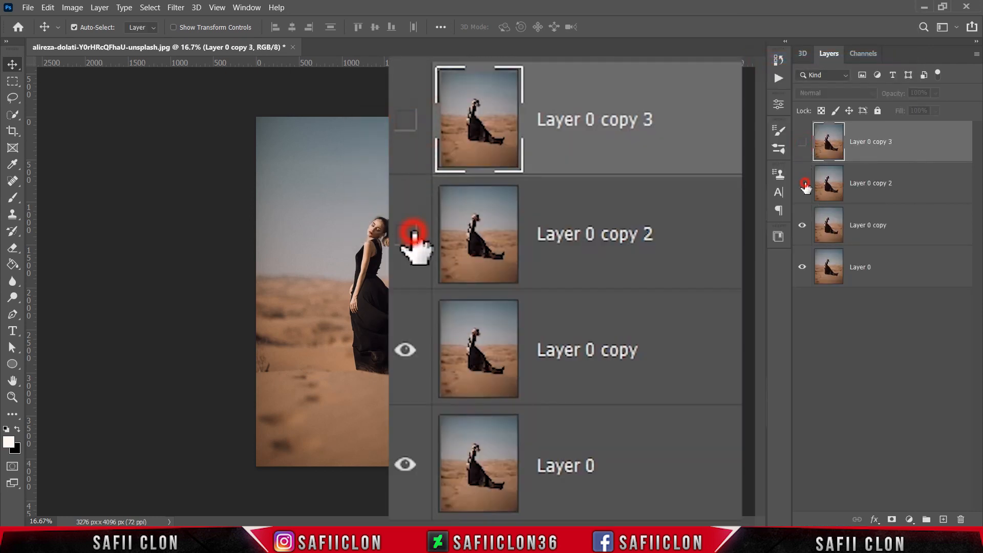
click(805, 228)
click(802, 267)
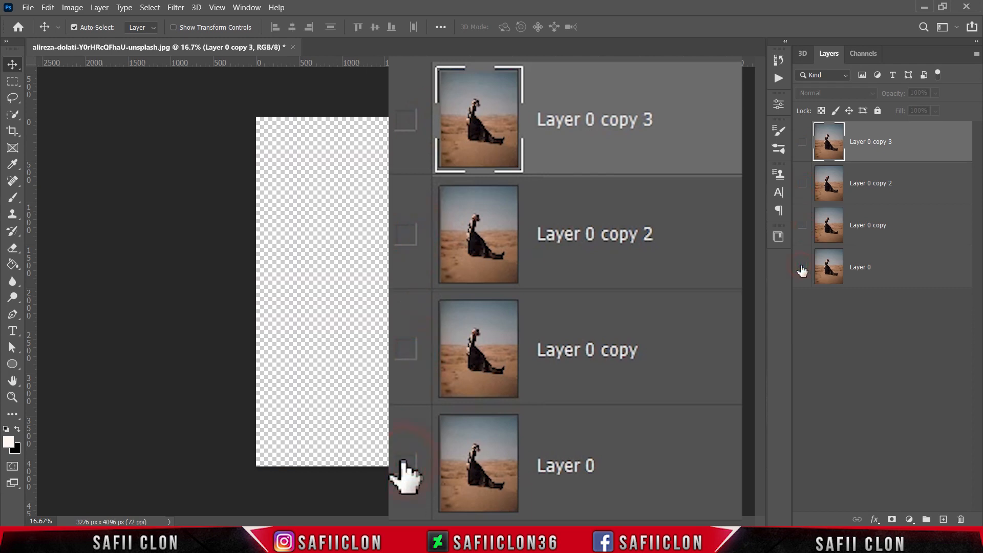
click(804, 147)
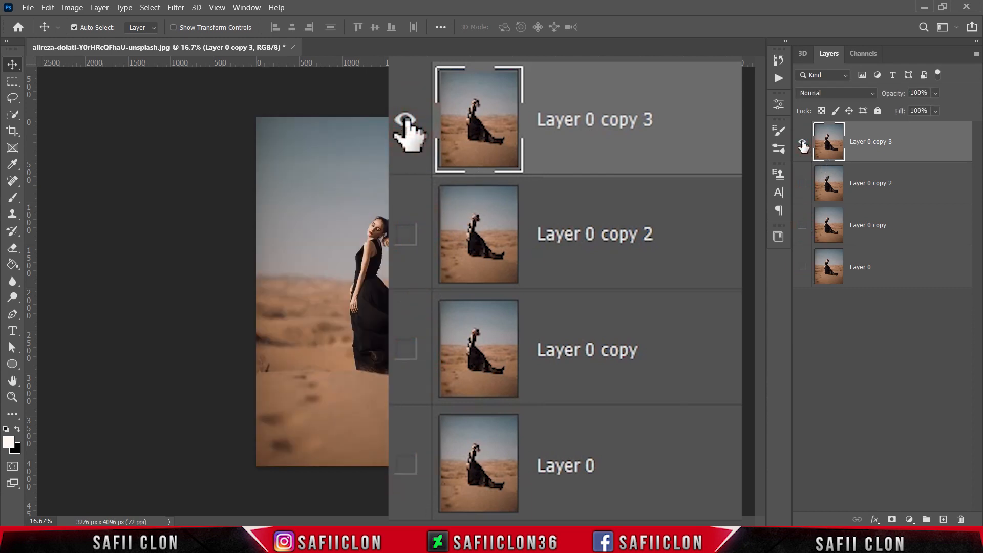
click(914, 149)
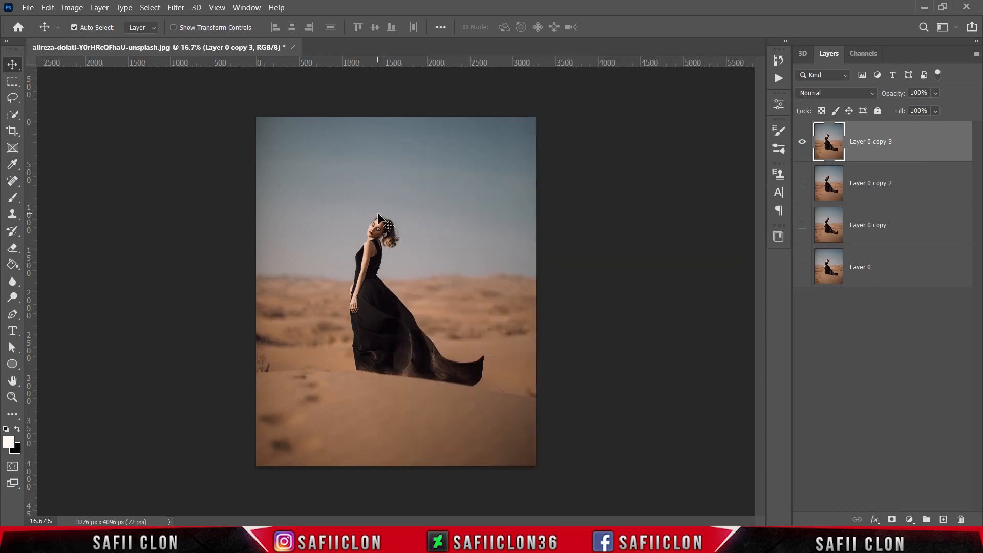
- Select the woman on Layer 0 copy 3 using the Quick Selection tool's Select Subject command
click(13, 114)
click(52, 123)
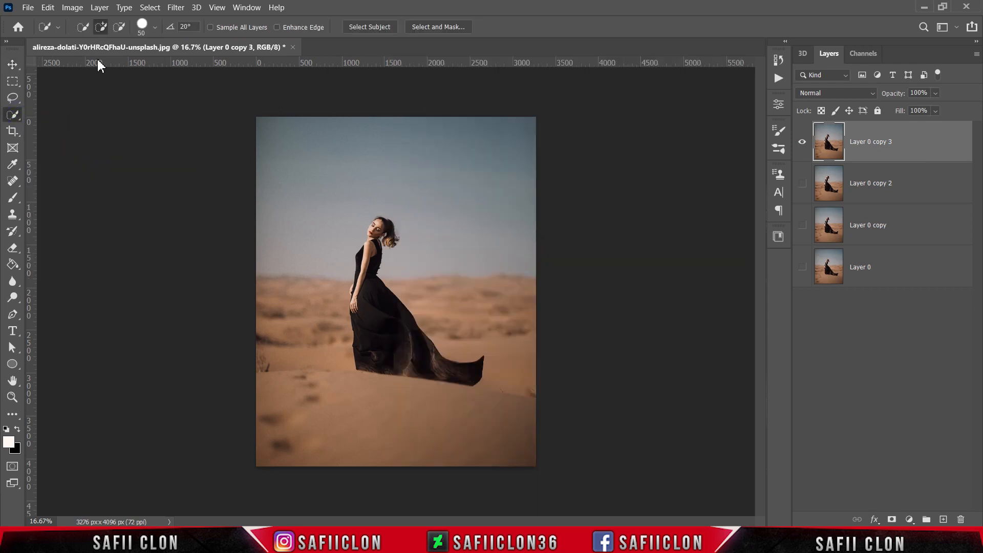
click(369, 29)
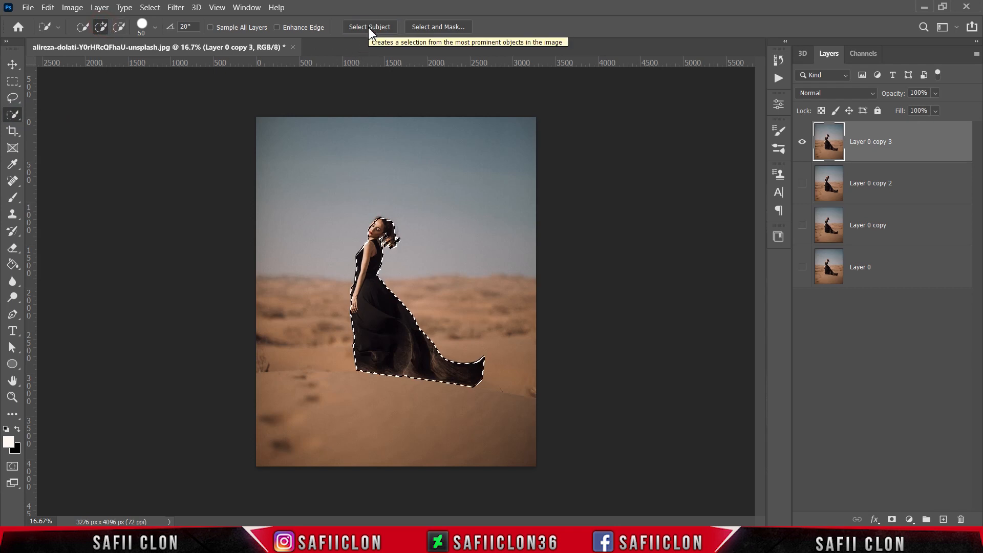
- Refine the selection around the woman's hair, face, shoulder and arm with a 35 px brush, and turn it into a layer mask
key(ctrl+plus)
key(ctrl+plus)
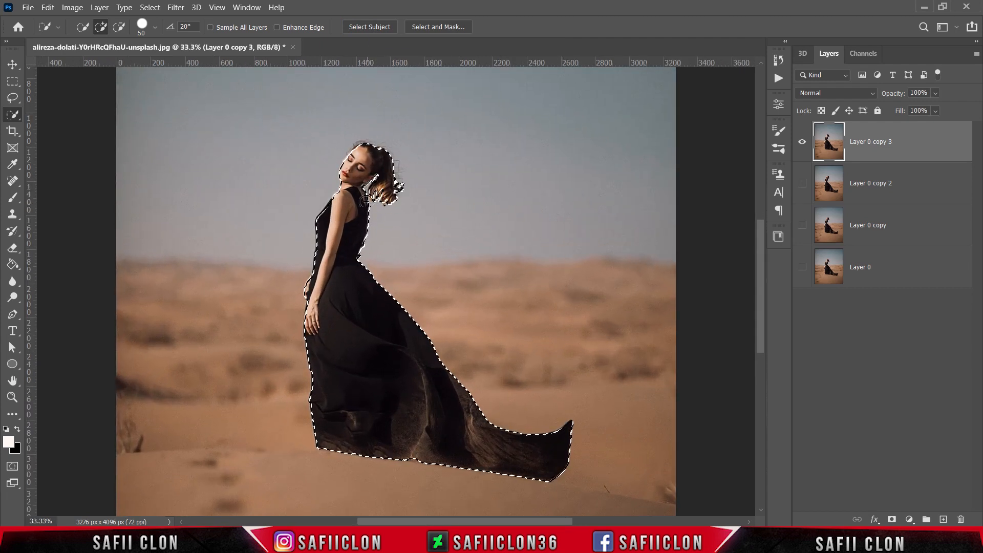
click(154, 27)
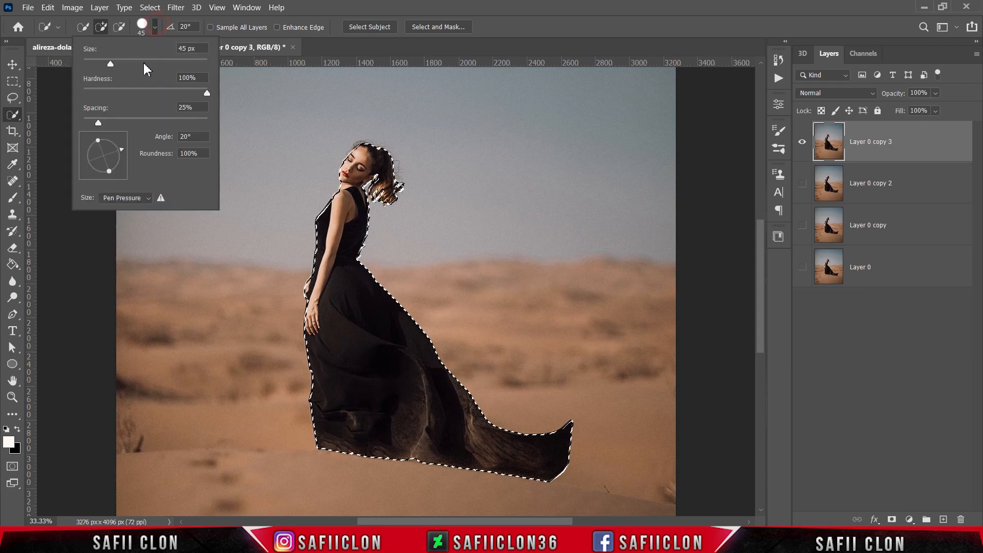
click(155, 26)
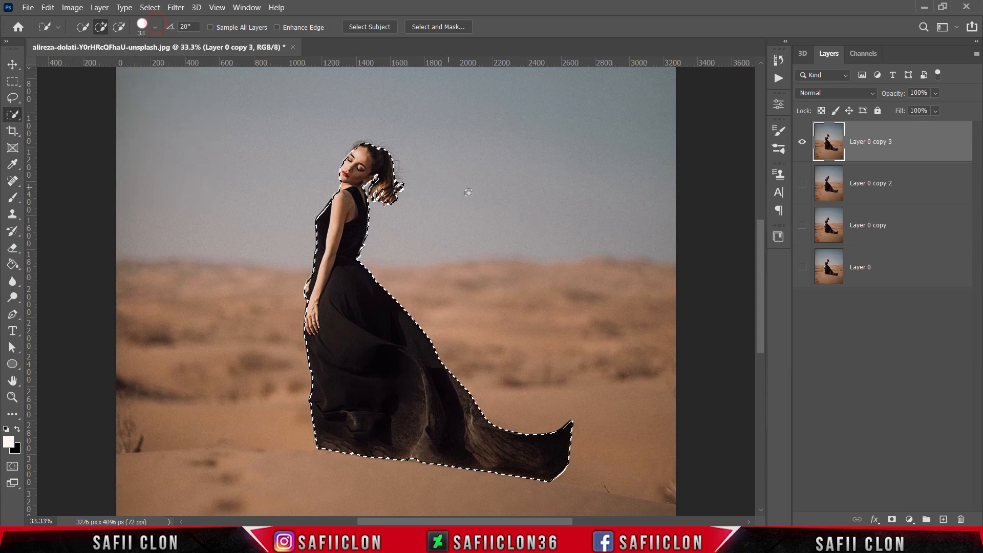
mouse_move(355, 151)
mouse_down()
mouse_move(340, 168)
mouse_move(354, 150)
mouse_move(378, 151)
mouse_up()
key(])
click(343, 168)
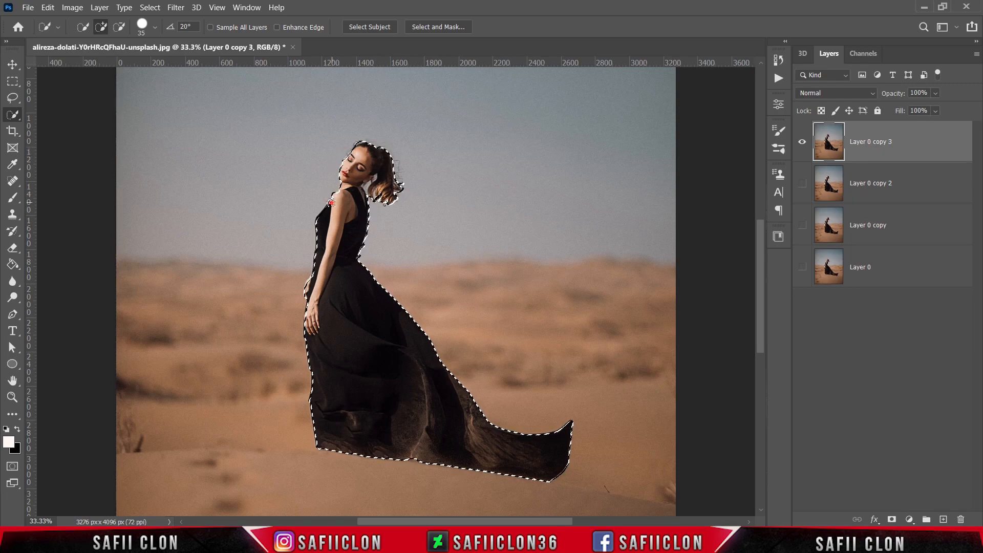
click(333, 201)
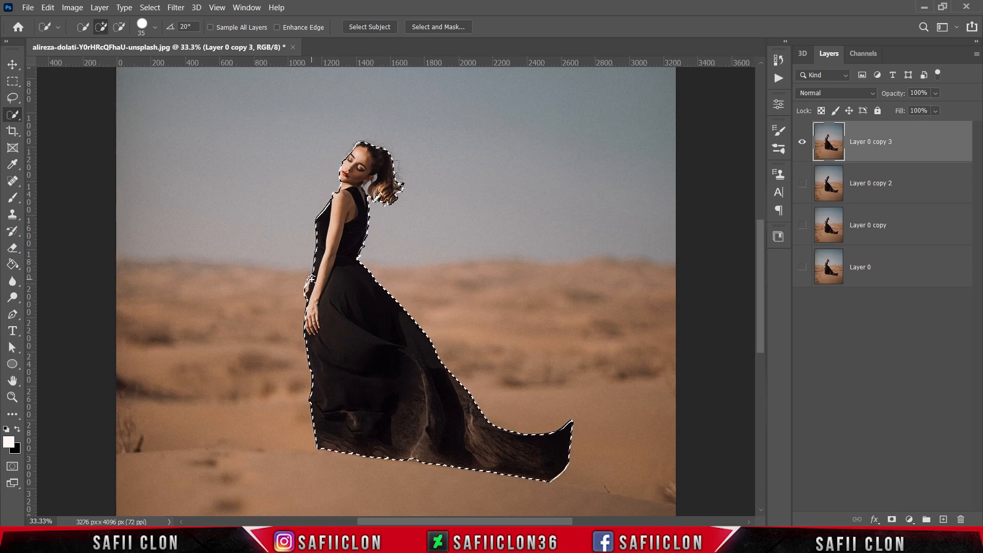
click(313, 277)
scroll(374, 287, up, 2)
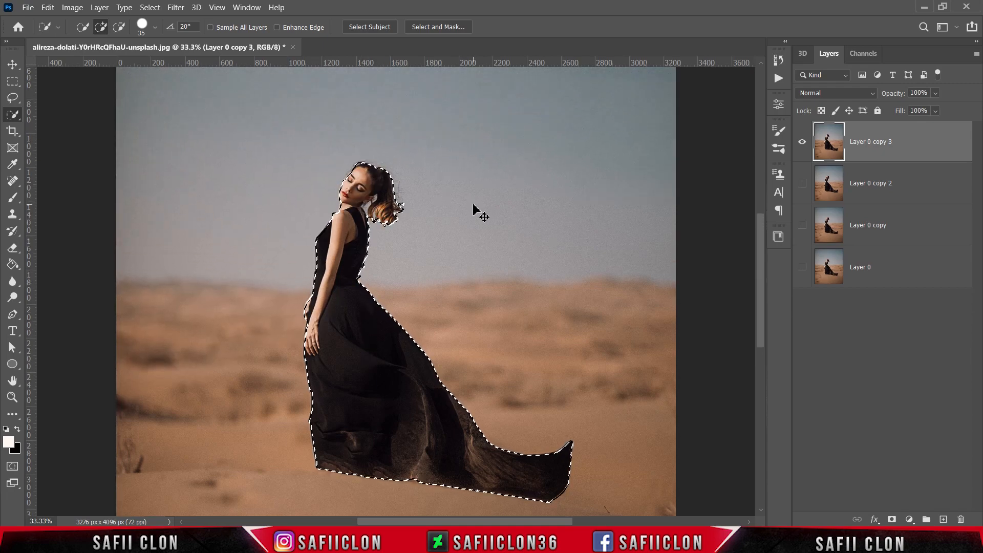
key(ctrl+minus)
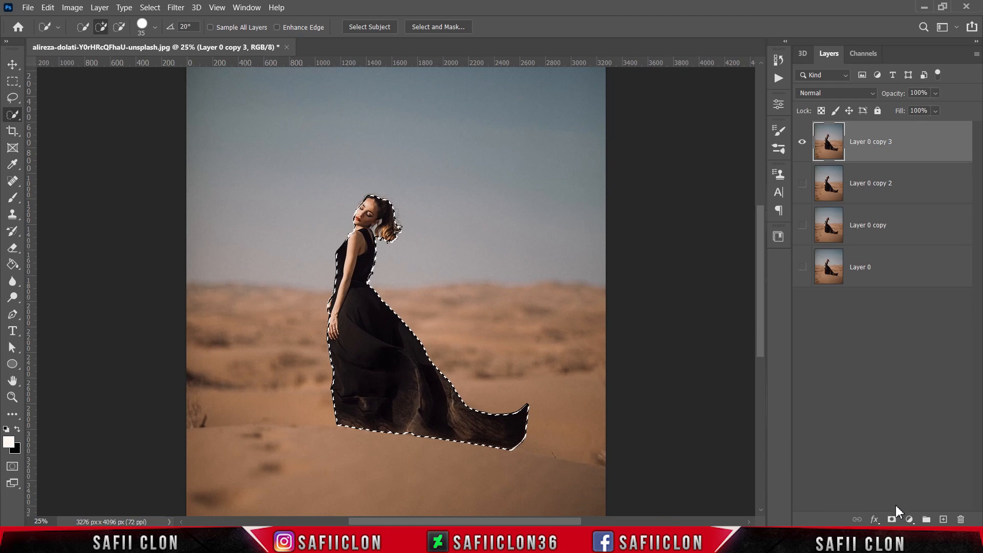
click(891, 519)
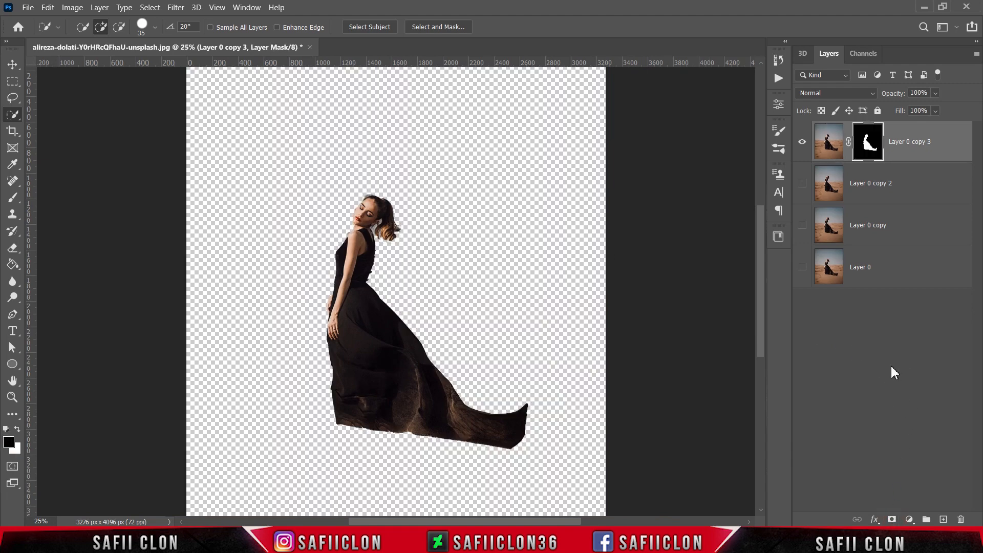
- Show Layer 0 copy 2 and select its foreground dune below the dress with the Quick Selection tool
click(919, 187)
click(803, 184)
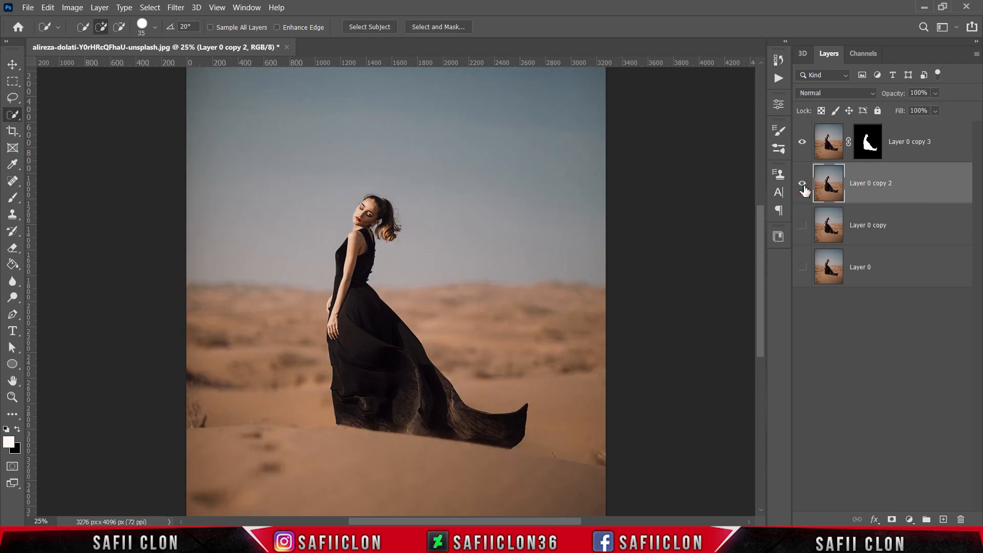
right_click(13, 115)
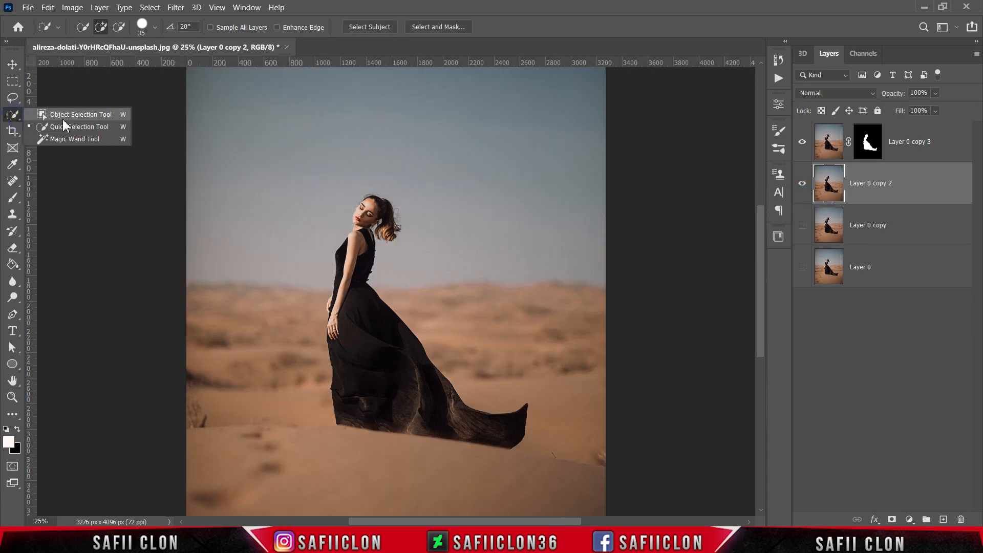
click(65, 125)
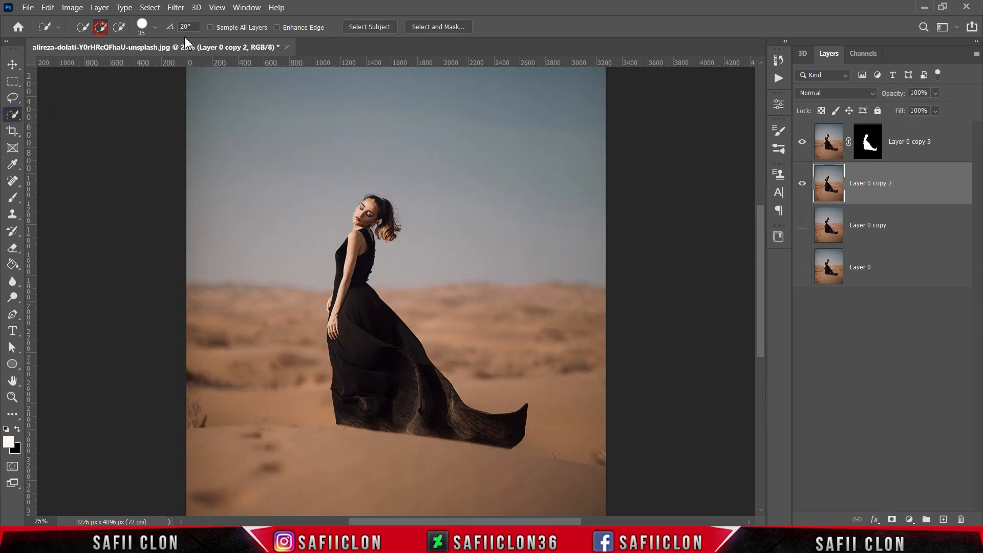
scroll(297, 314, down, 5)
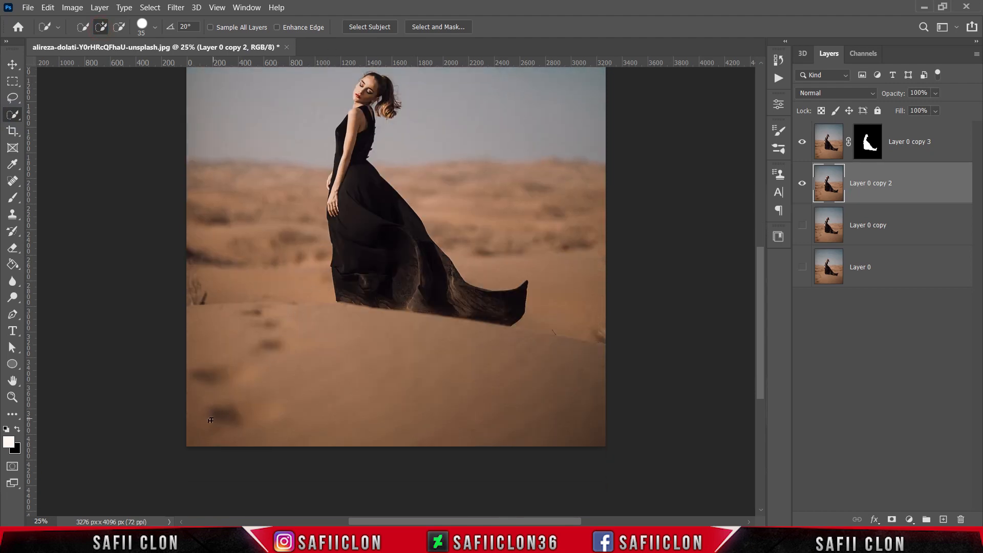
mouse_move(253, 408)
mouse_down()
mouse_move(570, 432)
mouse_move(552, 423)
mouse_up()
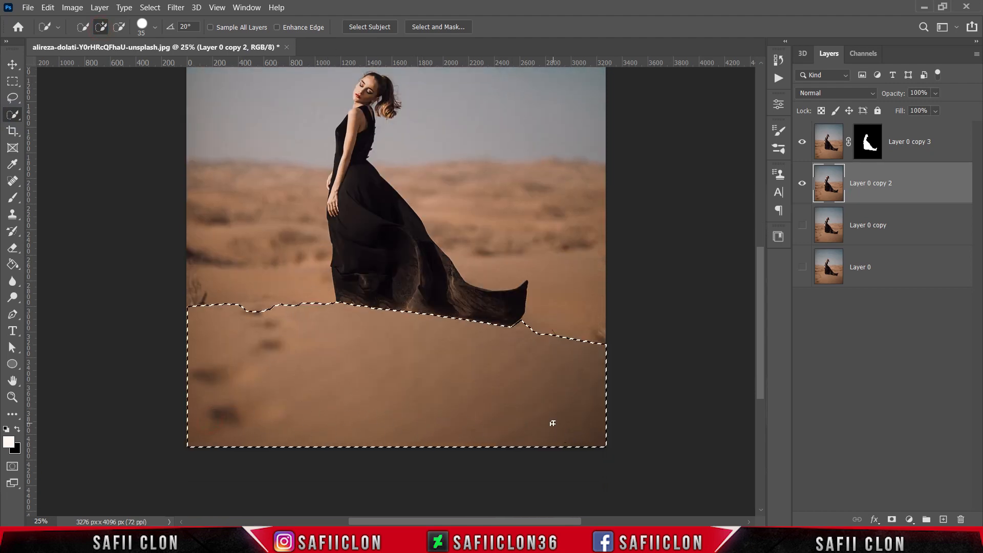
drag(244, 314, 293, 311)
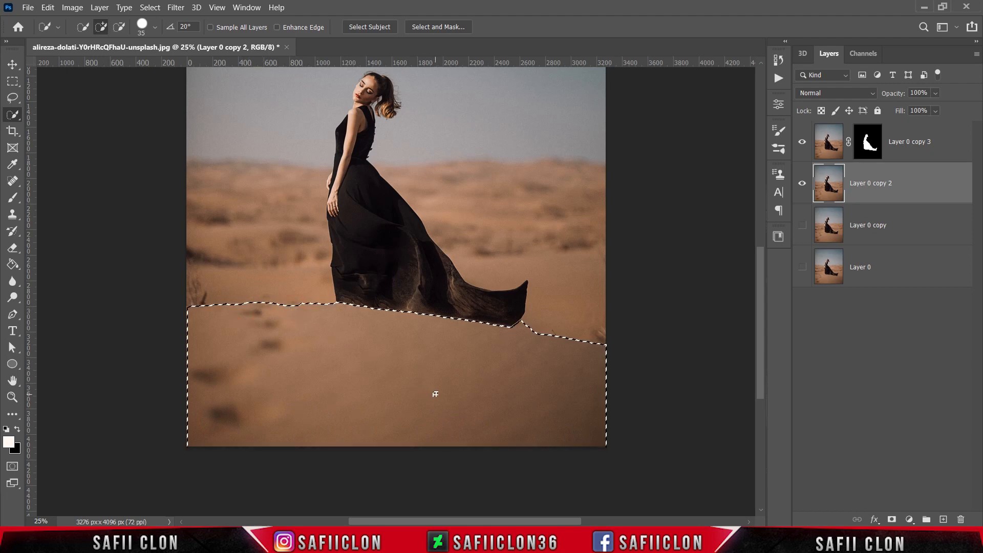
- Subtract the excess area beside the dress's tail from the dune selection and mask Layer 0 copy 2 with it
click(118, 29)
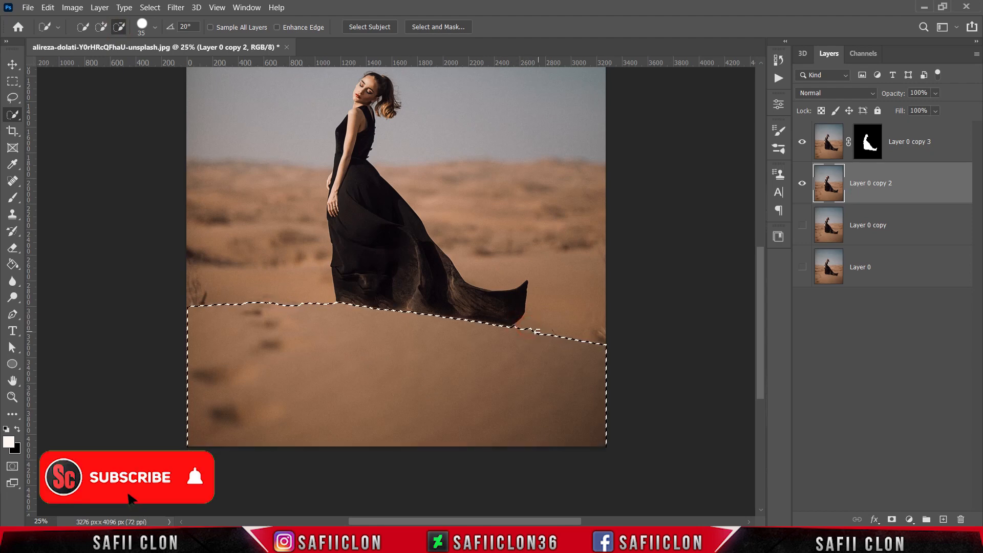
scroll(596, 303, up, 1)
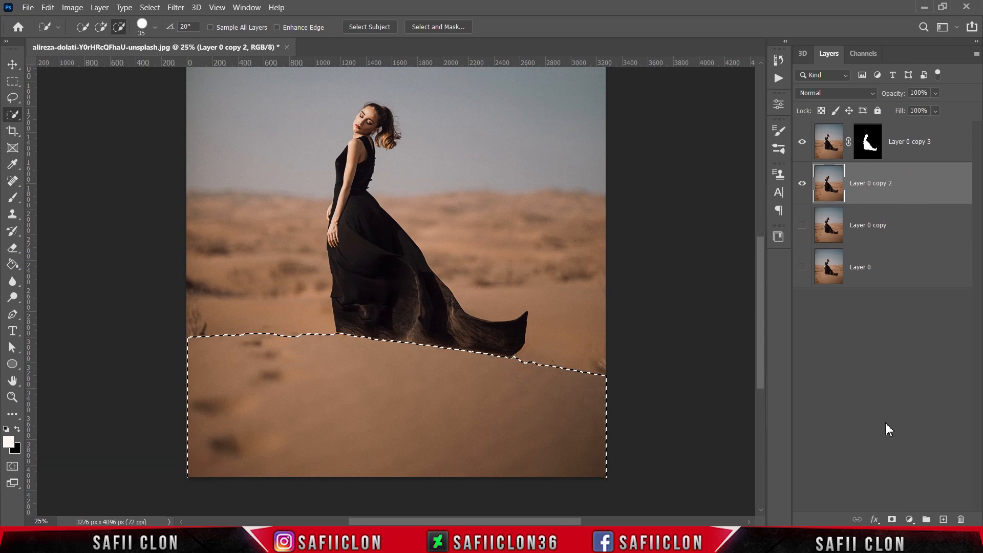
click(892, 519)
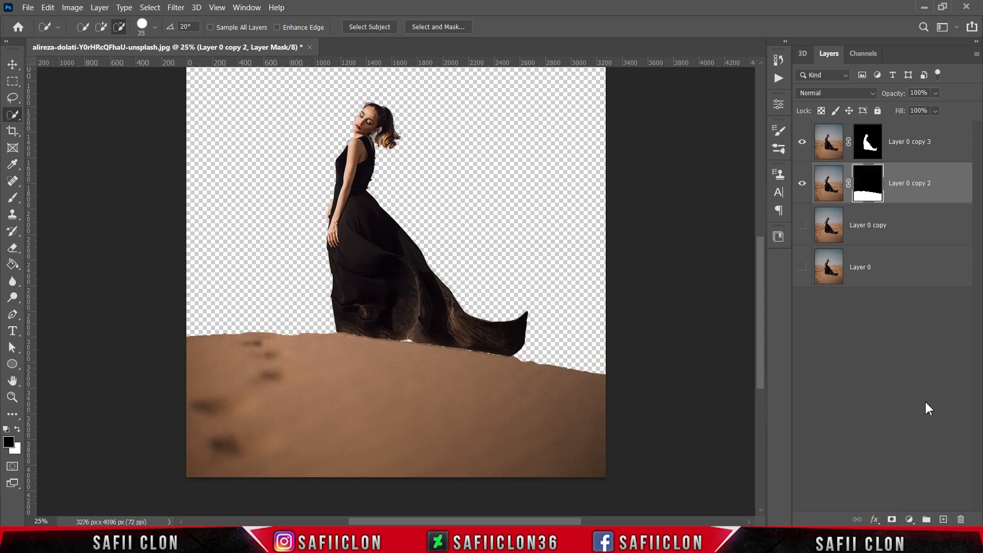
- Show Layer 0 copy and quick-select its middle-ground desert on both sides of the woman, up to the horizon
click(912, 230)
click(801, 226)
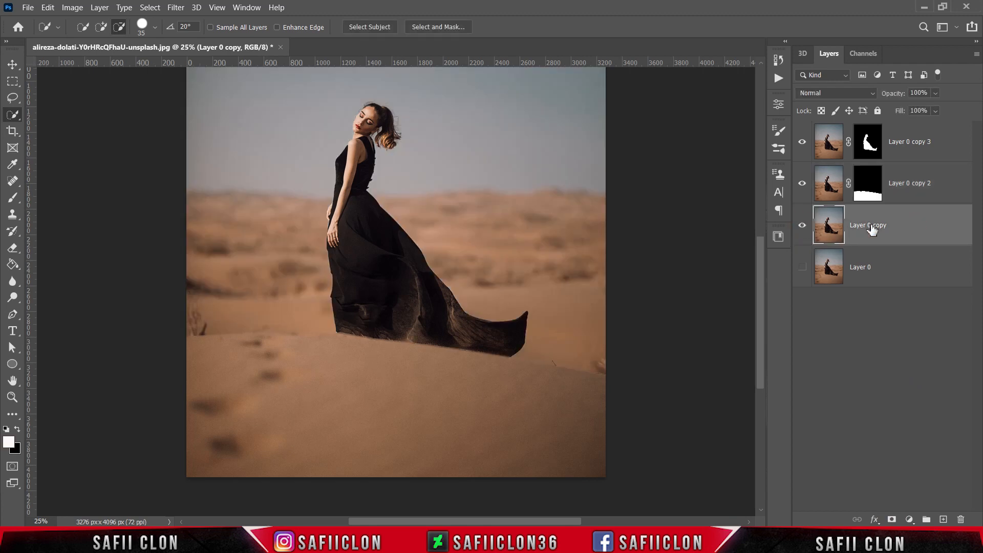
click(910, 225)
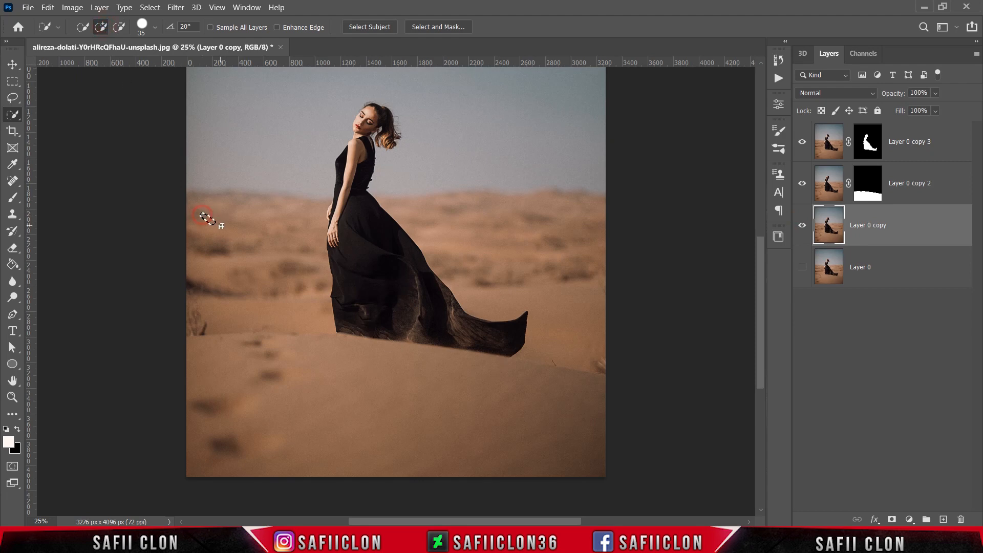
mouse_move(221, 225)
mouse_down()
mouse_move(289, 274)
mouse_move(286, 296)
mouse_up()
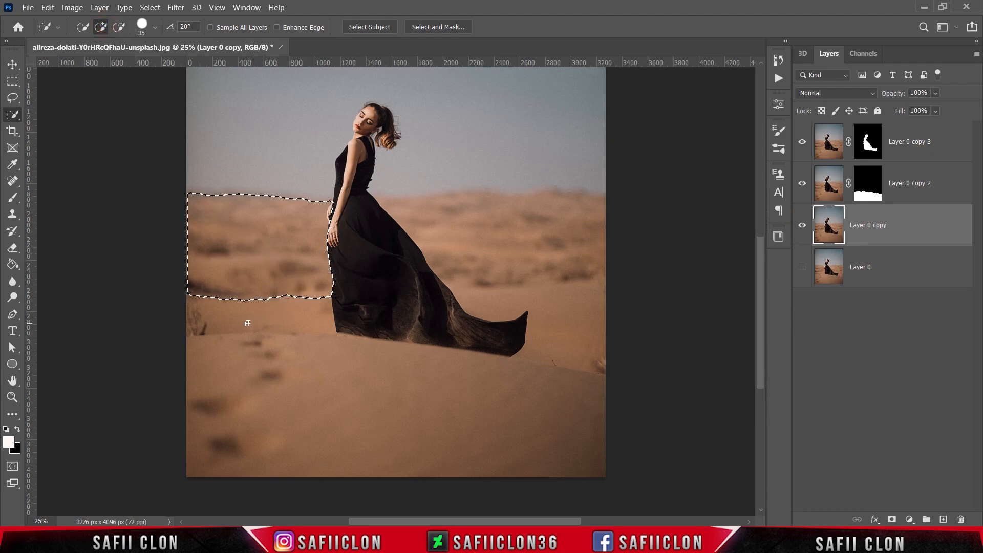
drag(247, 323, 256, 319)
mouse_move(412, 211)
mouse_down()
mouse_move(510, 213)
mouse_move(591, 236)
mouse_move(589, 342)
mouse_move(529, 360)
mouse_up()
scroll(496, 263, up, 2)
drag(411, 258, 385, 251)
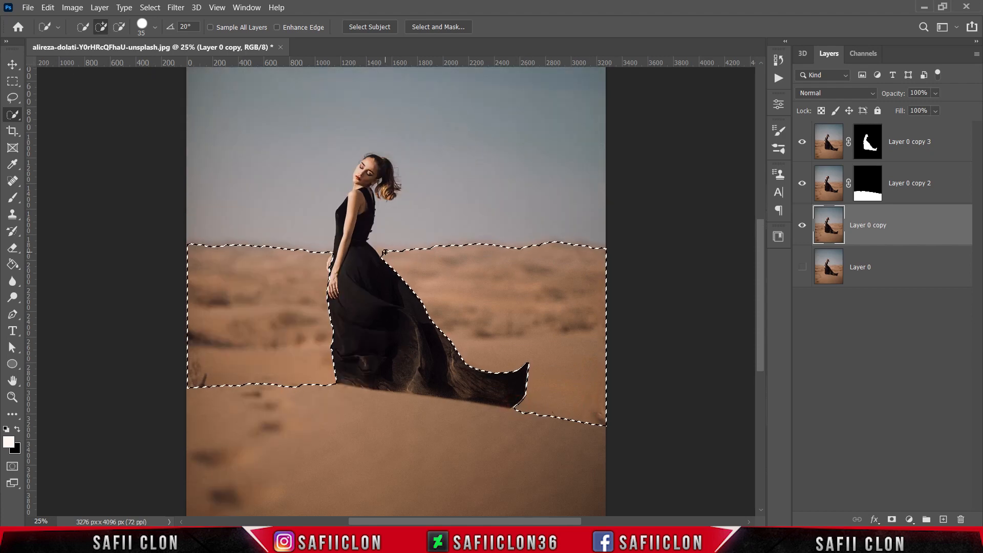
- Refine the desert selection along the horizon with the brush enlarged to 60 px, and mask Layer 0 copy with it
key(bracketright)
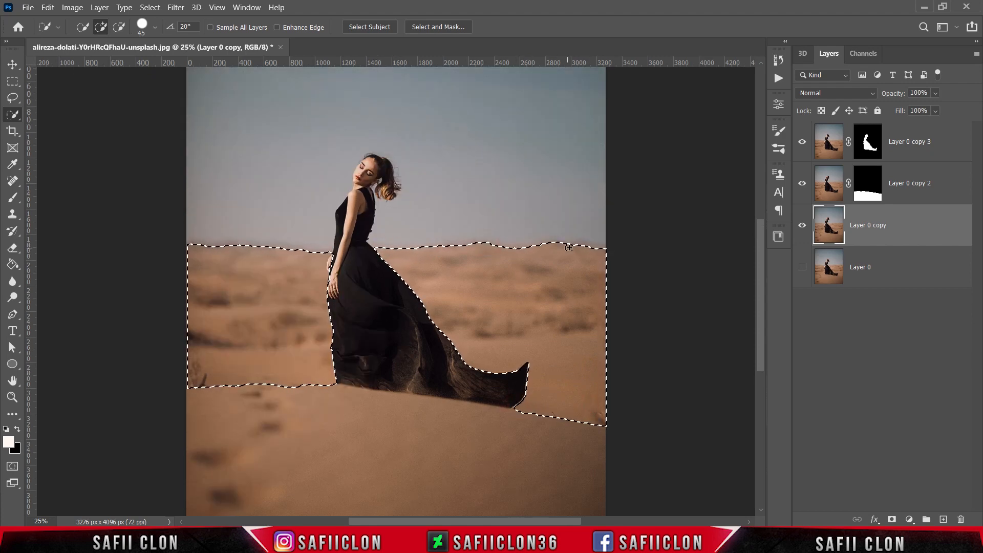
key(bracketright)
key(bracketright)
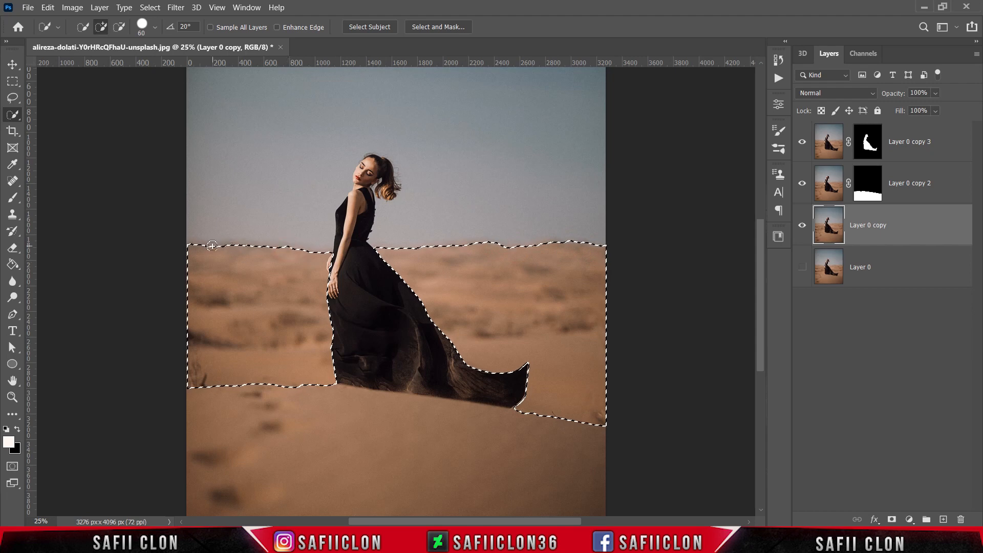
scroll(554, 290, up, 1)
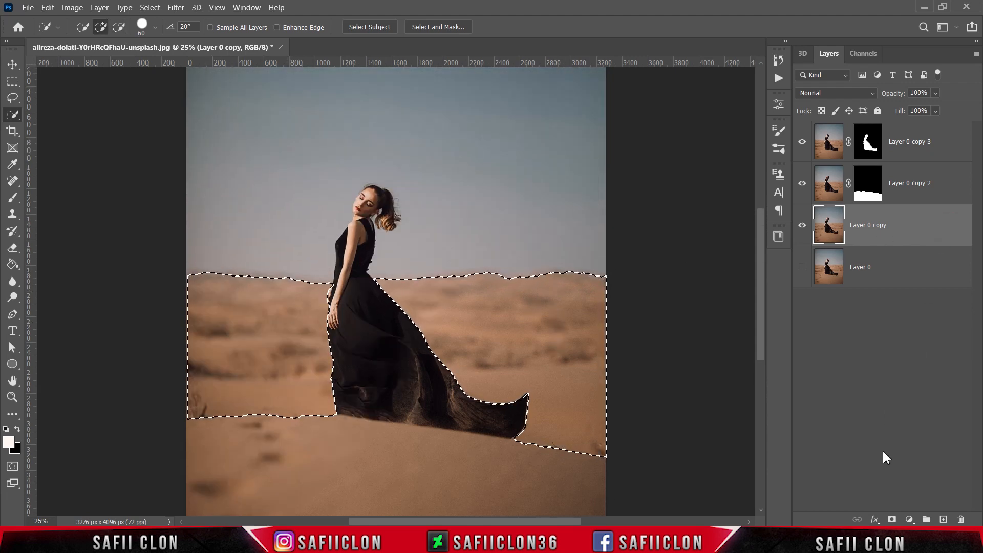
click(892, 519)
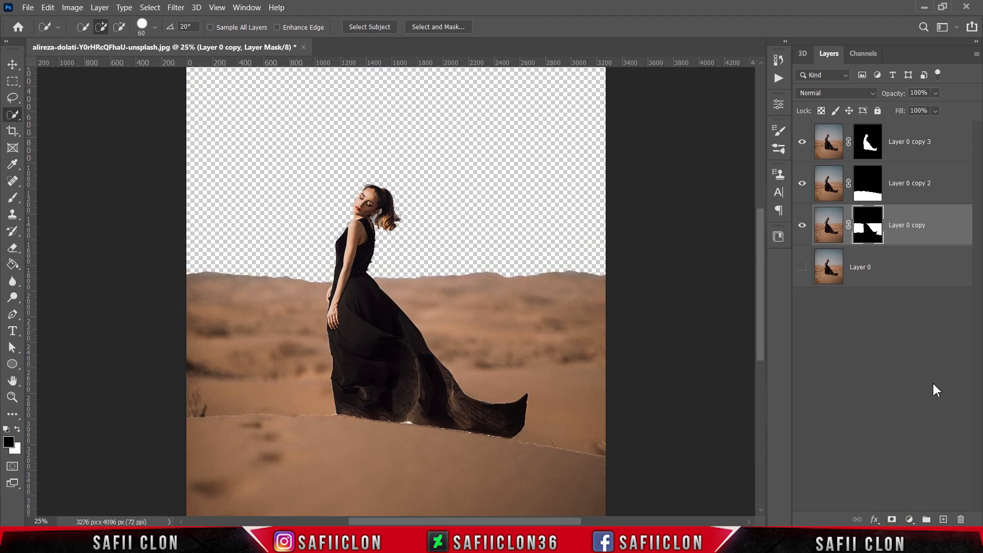
- Make the original Layer 0 photo visible beneath the masked layers
click(889, 276)
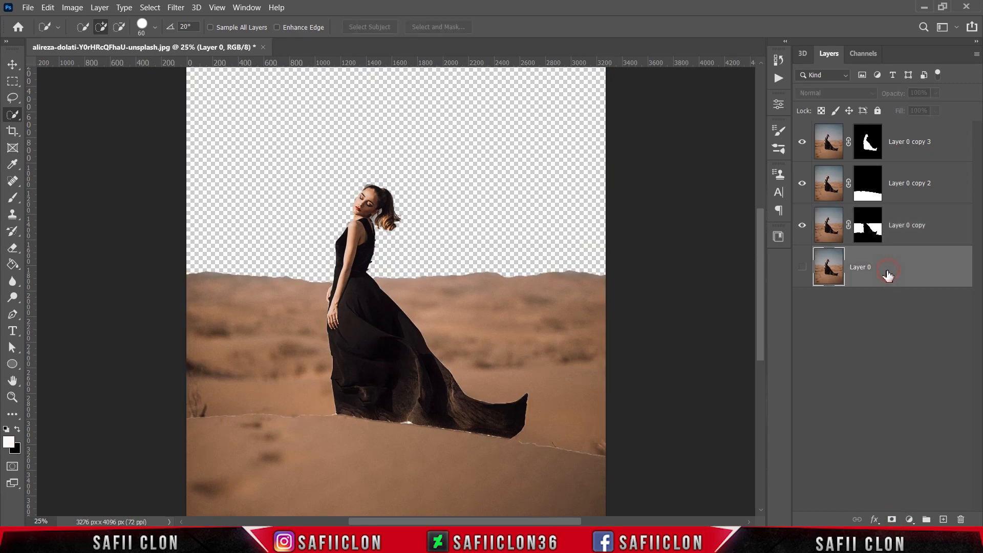
click(802, 268)
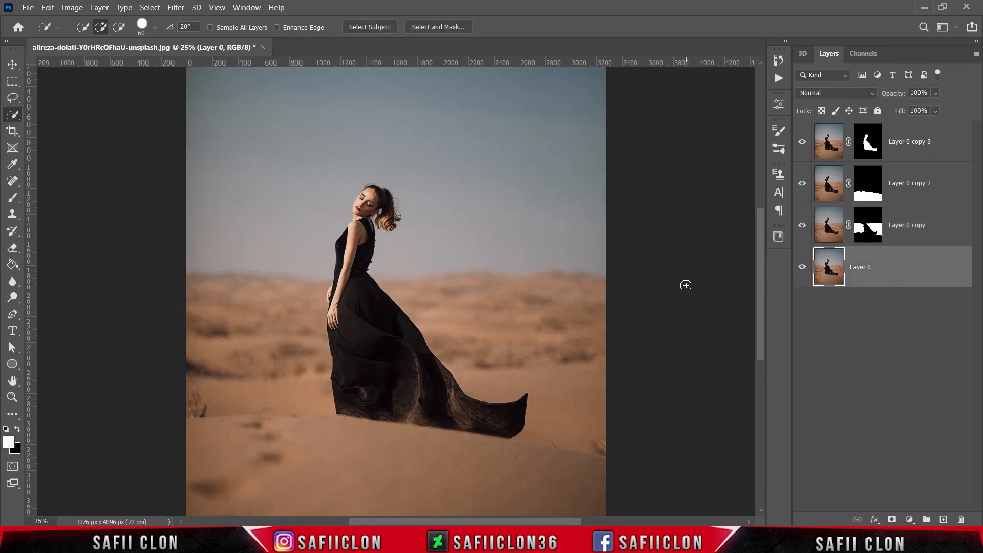
key(ctrl+minus)
key(ctrl+minus)
key(ctrl+plus)
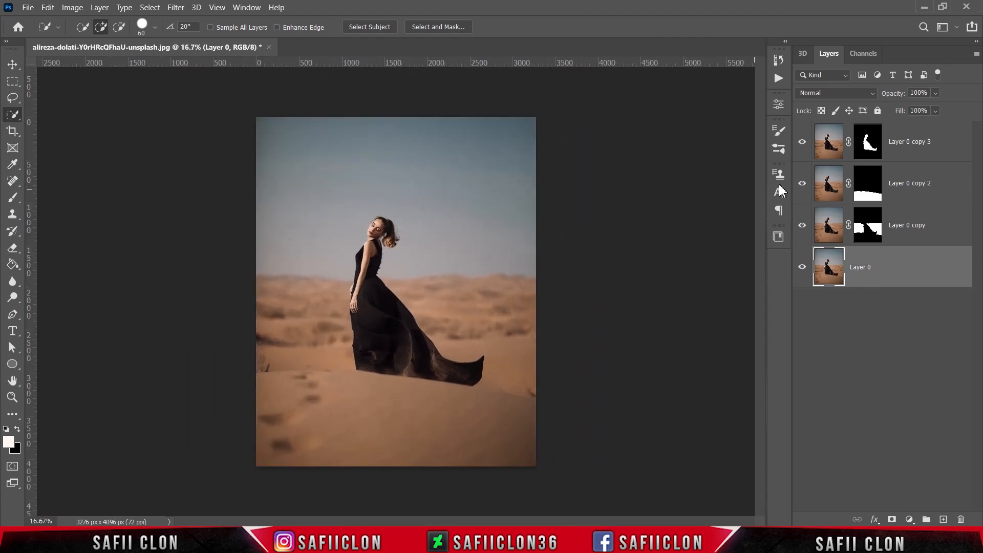
- Group Layer 0 copy 3, the masked woman, into a group named MODEL and collapse it
click(936, 153)
right_click(936, 141)
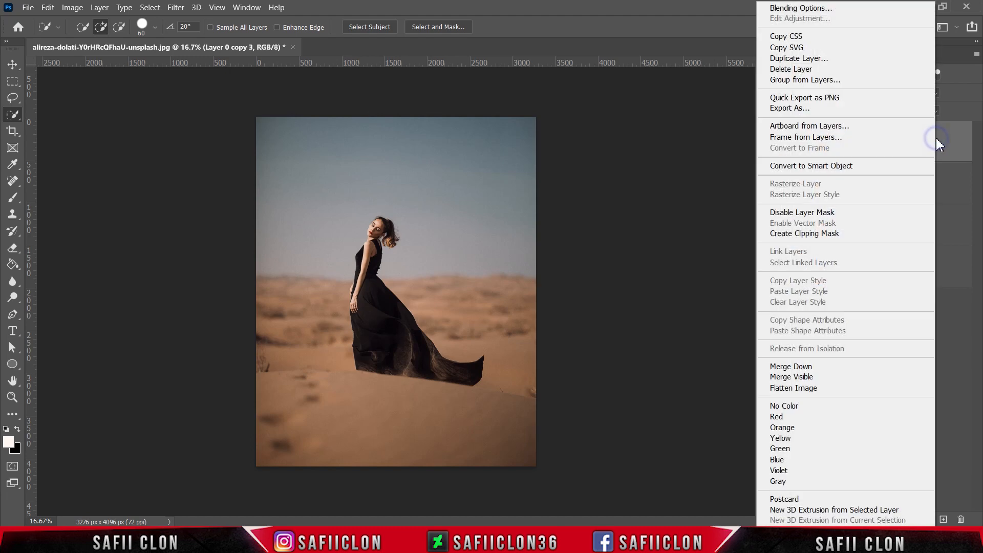
click(819, 83)
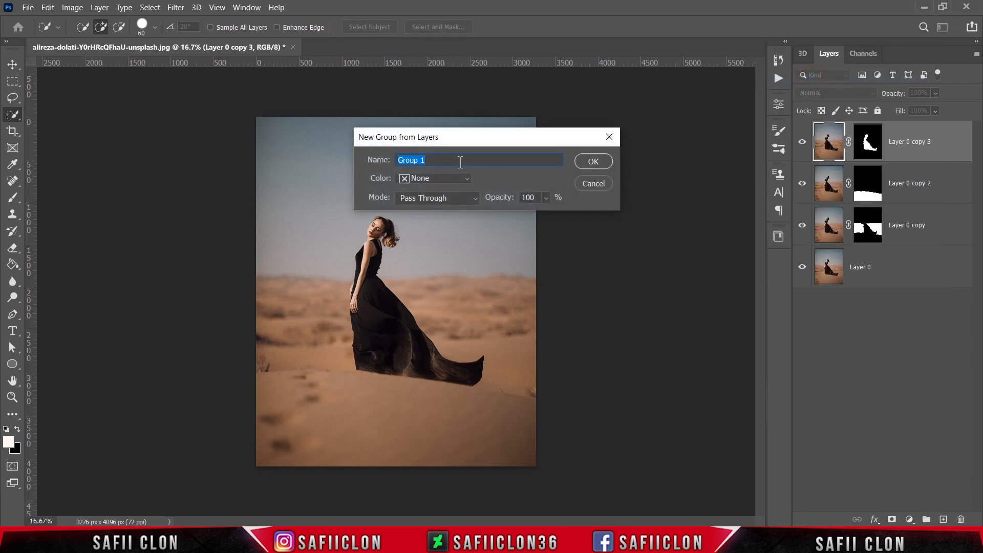
text(MODEL)
click(593, 164)
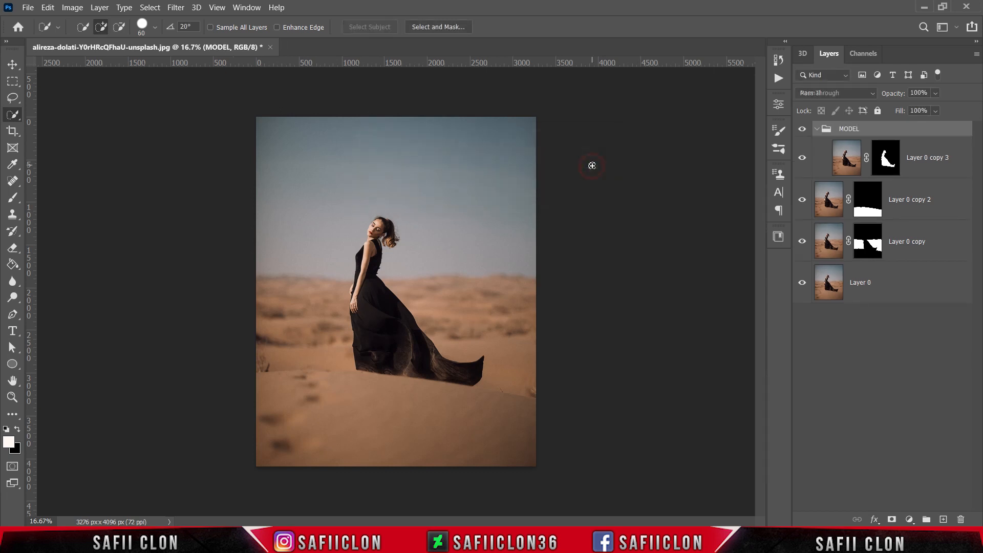
click(816, 129)
- Group Layer 0 copy 2, the masked foreground dune, into a group named SAND and collapse it
click(943, 153)
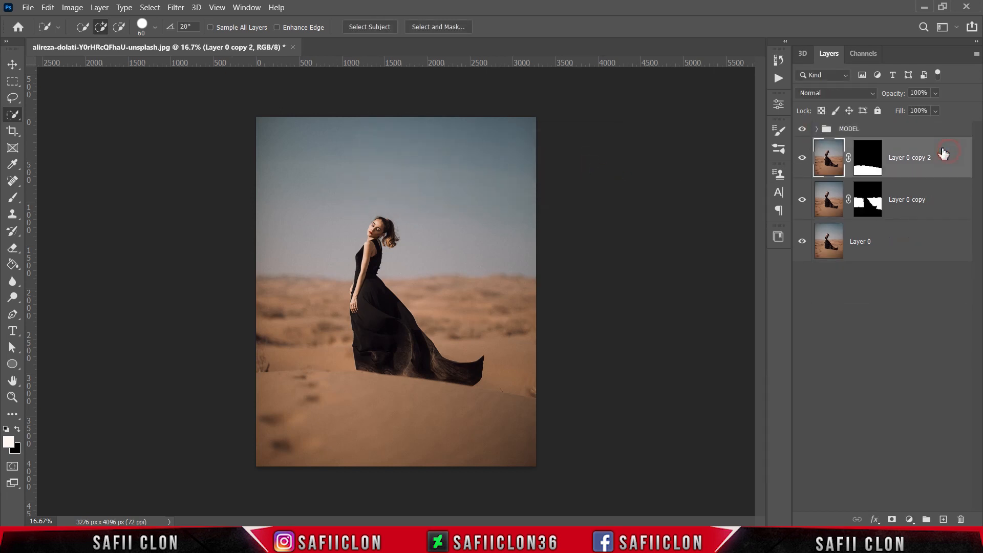
right_click(941, 153)
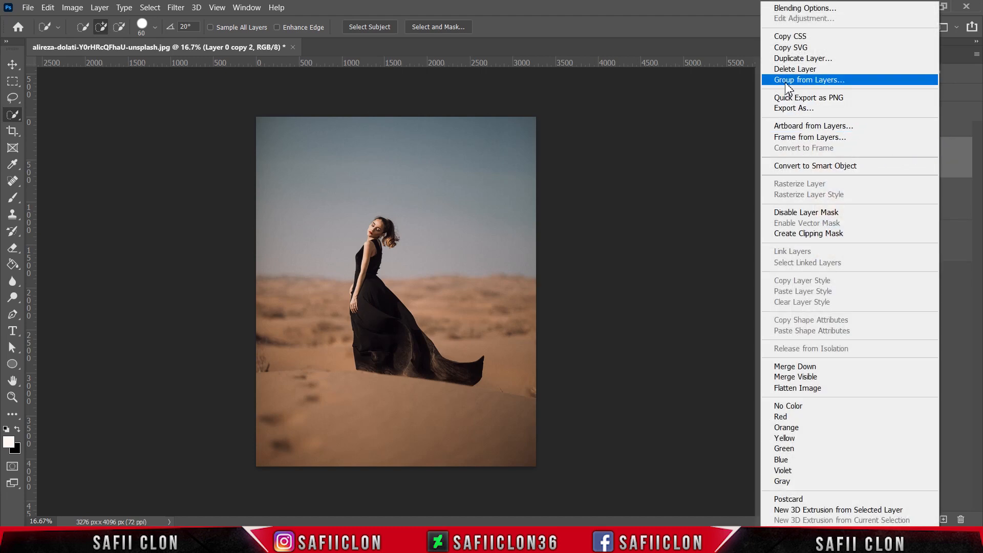
click(786, 81)
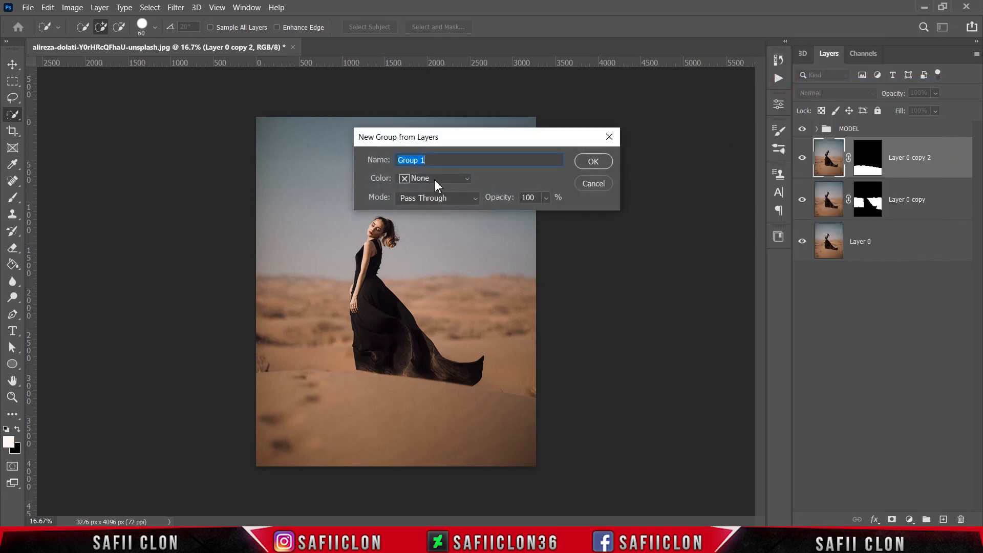
text(SAND)
click(591, 163)
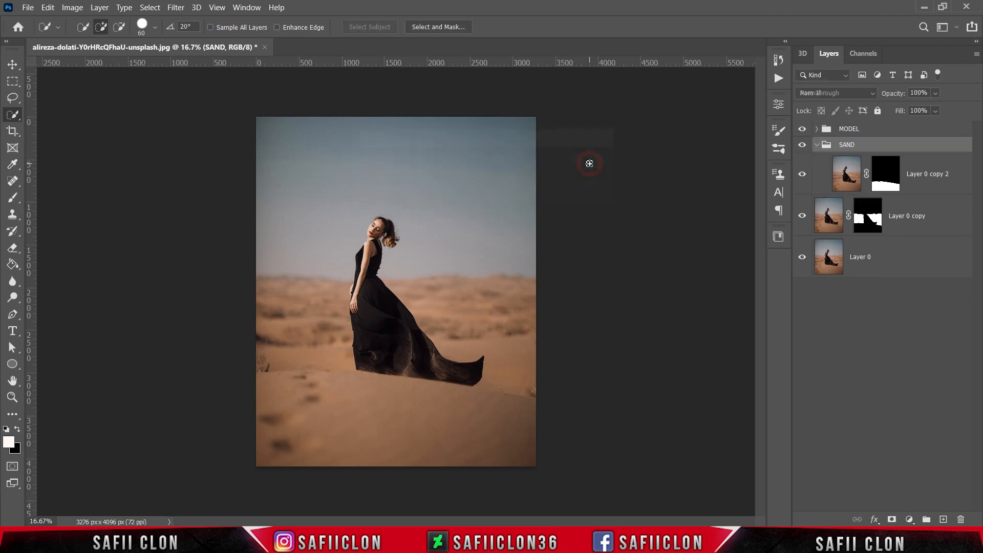
click(816, 146)
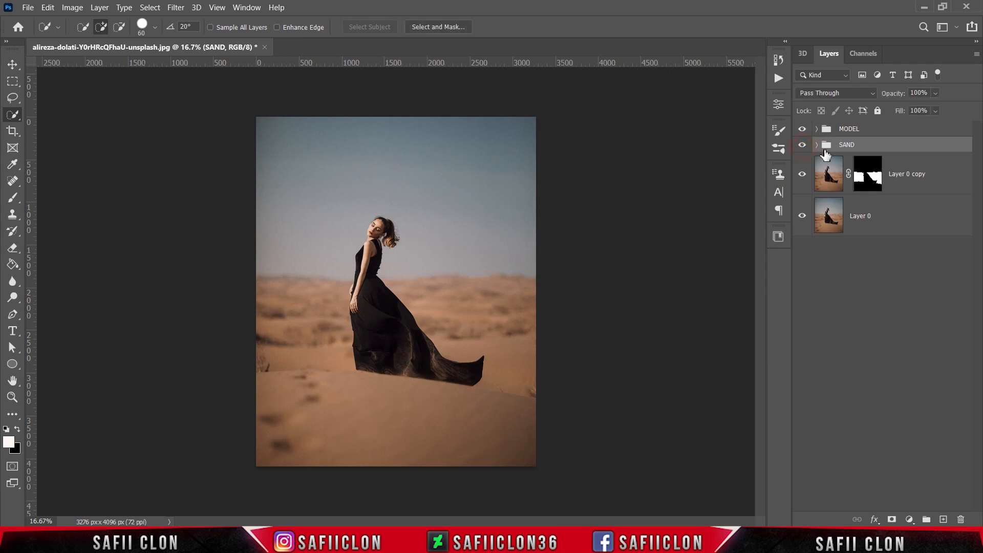
- Group Layer 0 copy, the masked middle-ground desert, into a group named BACKGROUND and collapse it
click(937, 173)
right_click(934, 172)
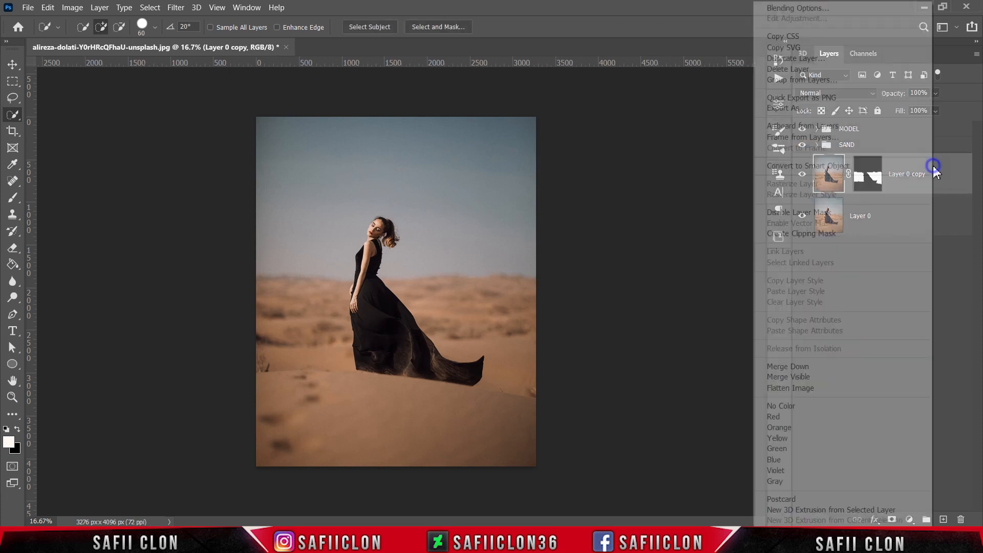
click(801, 80)
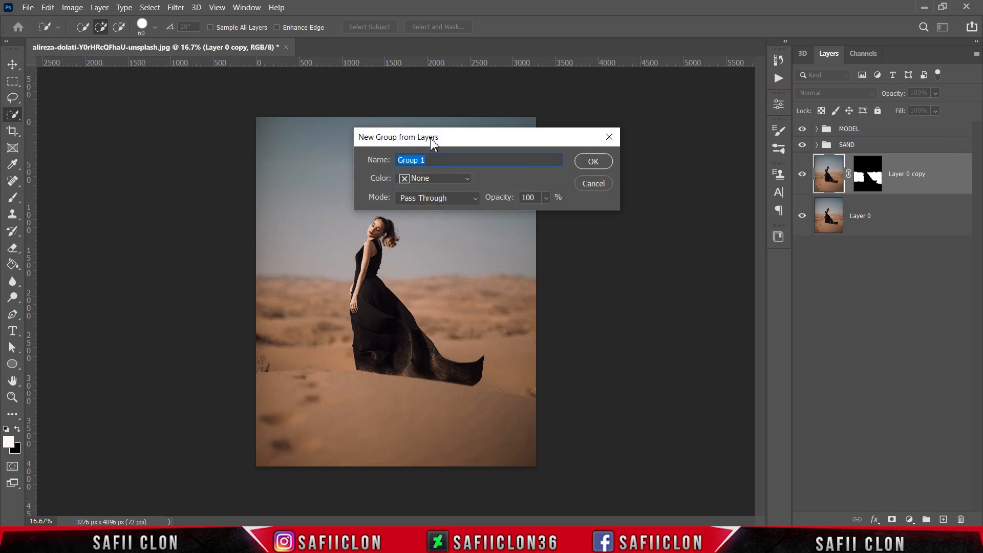
text(BACKGROUND)
click(593, 162)
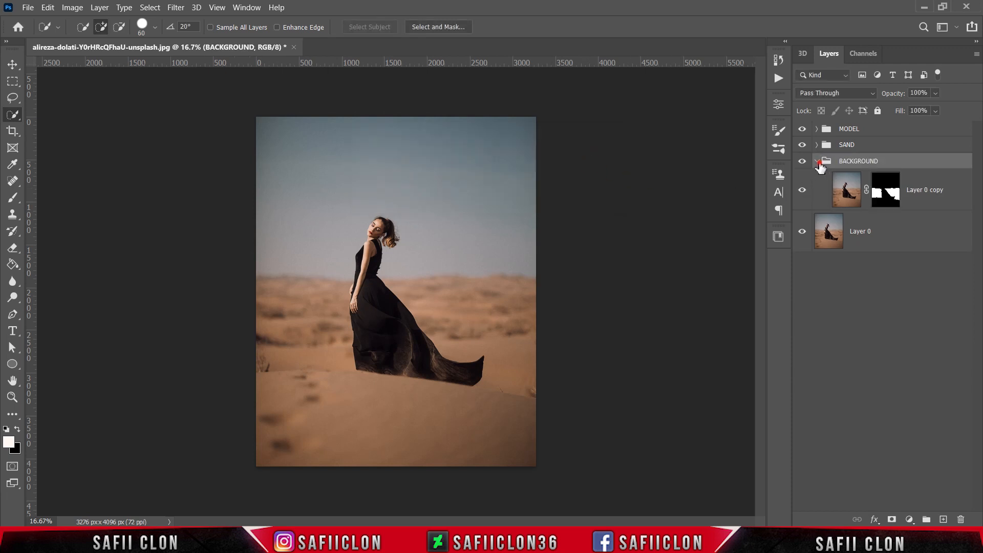
click(819, 163)
- Rename the bottom Layer 0 as ORIGINAL
click(862, 191)
double_click(863, 189)
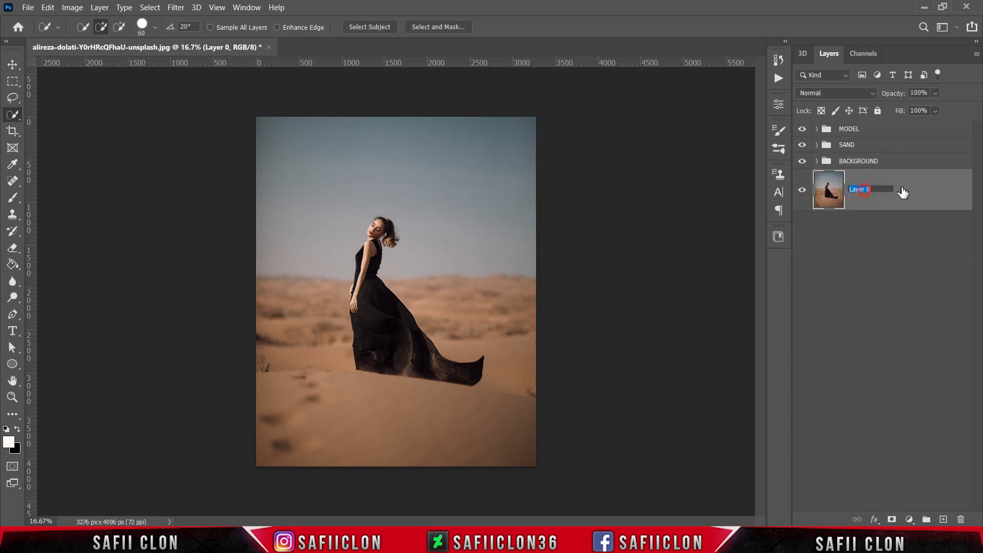
text(ORIGINAL)
click(905, 187)
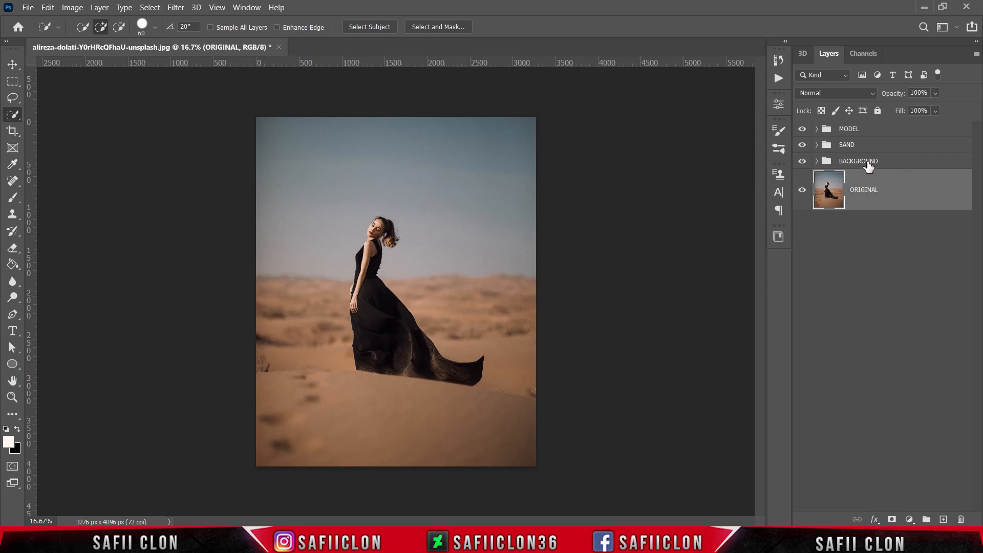
- Expand the SAND group and add an empty layer above Layer 0 copy 2
click(889, 147)
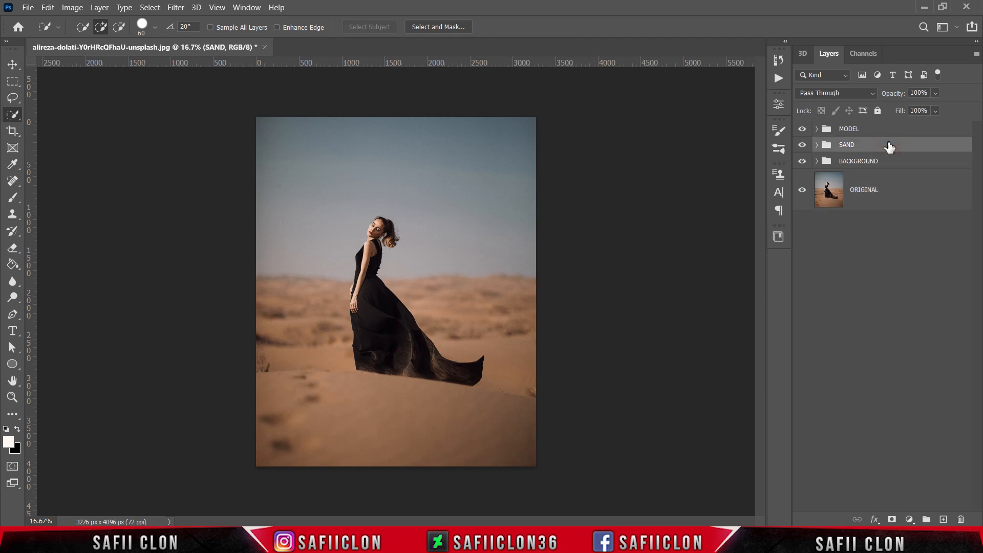
click(817, 145)
click(939, 183)
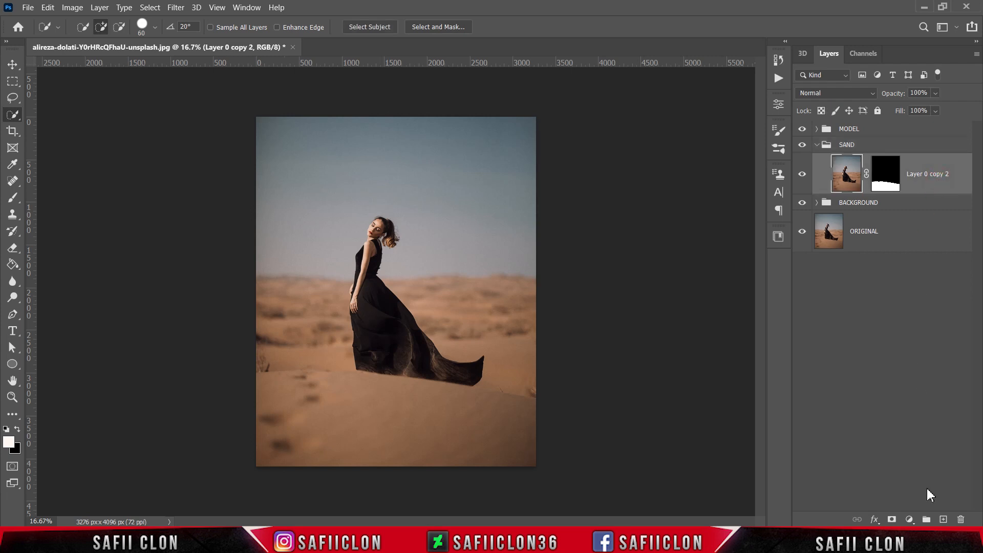
click(943, 520)
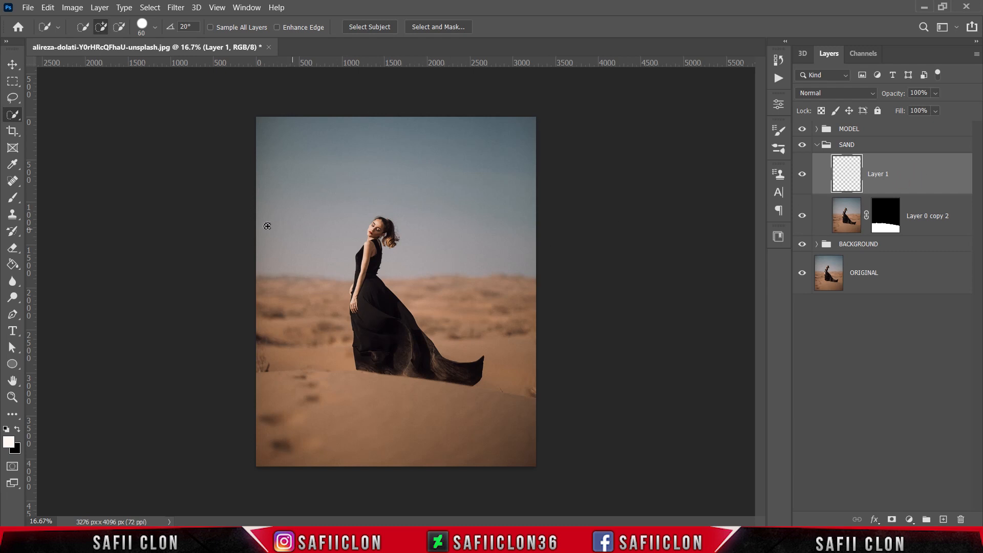
- Set up a soft round Brush with a size of 259 px and 11% opacity
right_click(13, 197)
click(52, 198)
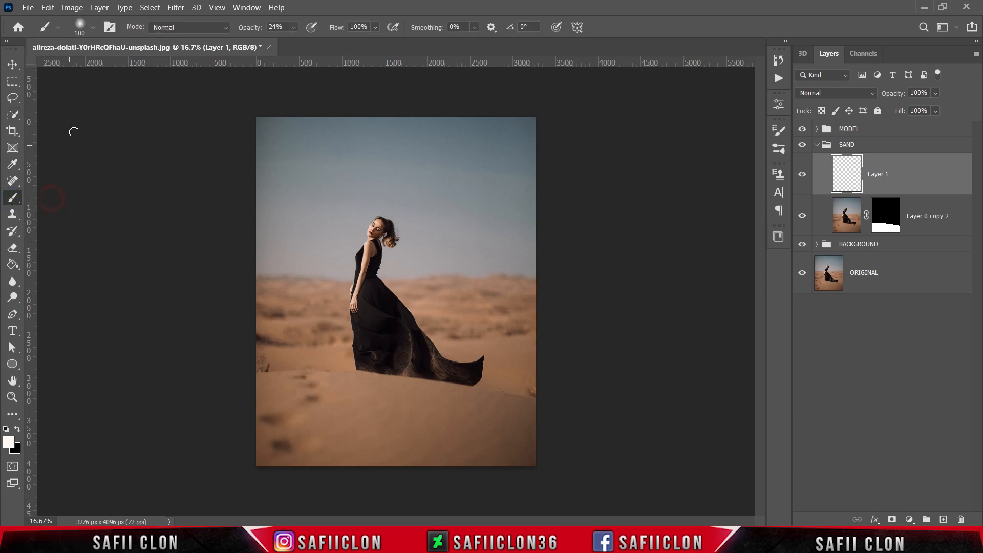
click(95, 28)
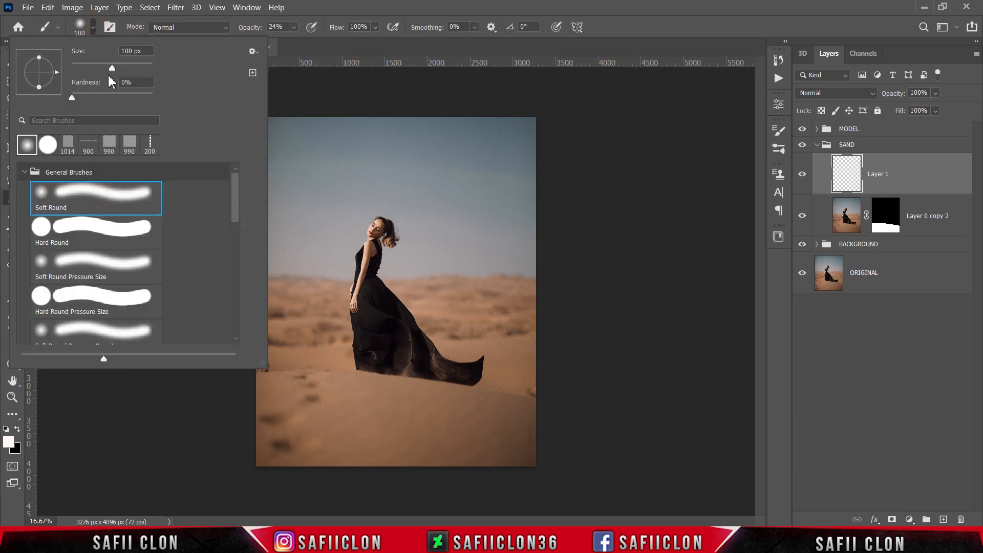
drag(113, 67, 135, 68)
click(93, 29)
drag(294, 32, 296, 49)
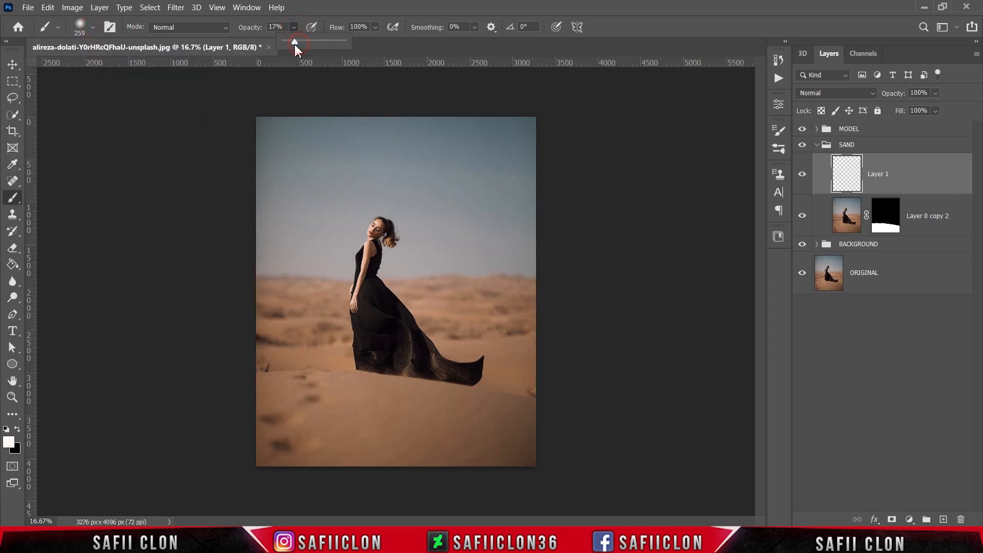
click(157, 323)
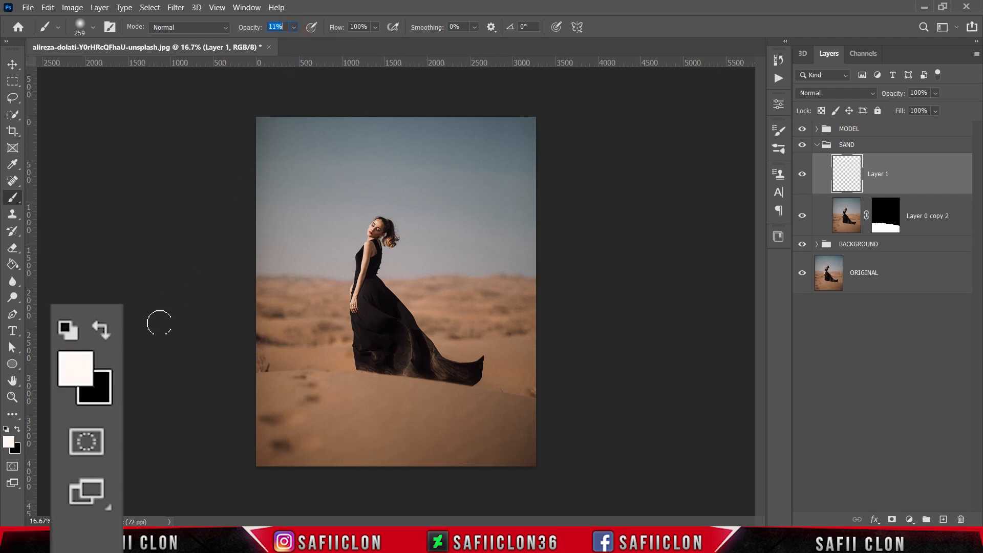
- Make black (#000000) the foreground colour
click(18, 429)
click(9, 441)
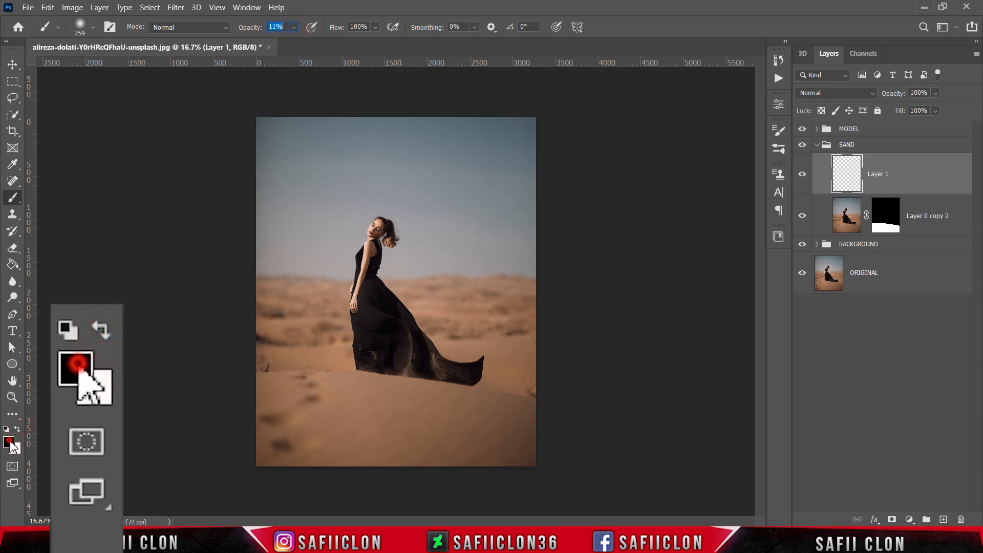
click(648, 414)
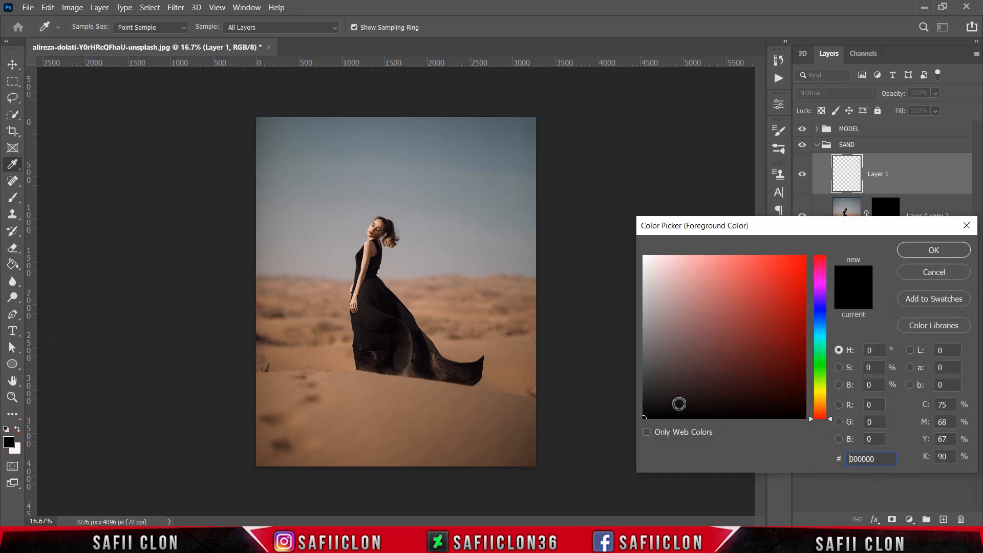
click(920, 250)
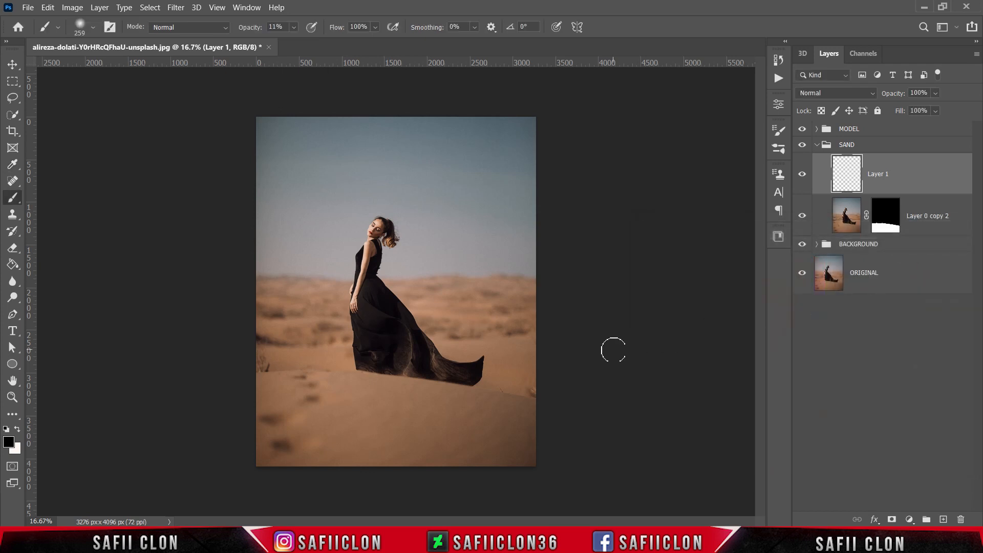
- Enlarge the brush to 1000 px and set Layer 1's blend mode to Hard Light
key(bracketright)
key(bracketright)
key(bracketright)
key(bracketright)
key(bracketright)
key(bracketright)
key(bracketright)
key(bracketright)
click(823, 93)
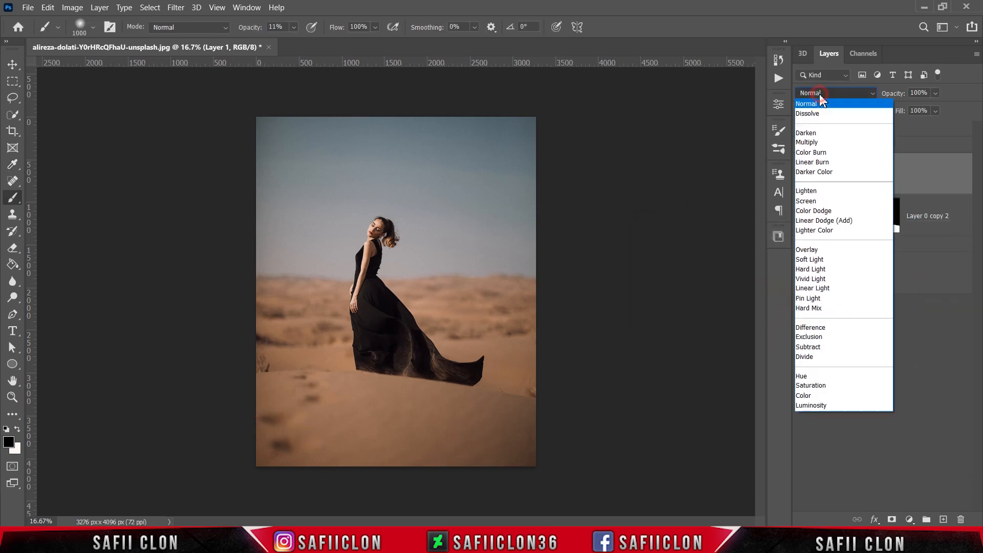
click(812, 270)
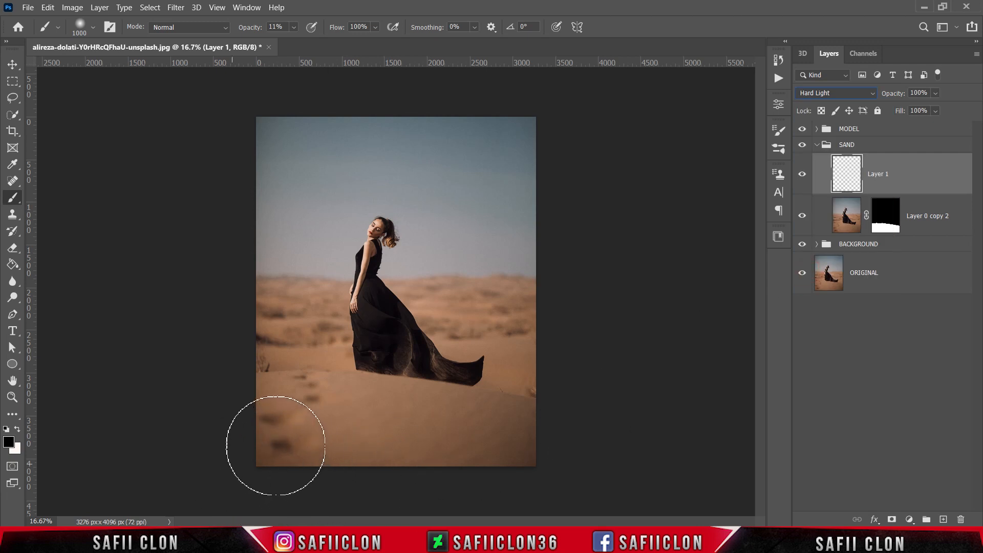
- Darken the foreground dune on Layer 1 with broad black strokes along the photo's bottom, using a 1500 px brush
key(bracketright)
key(bracketright)
key(bracketright)
key(bracketright)
key(bracketright)
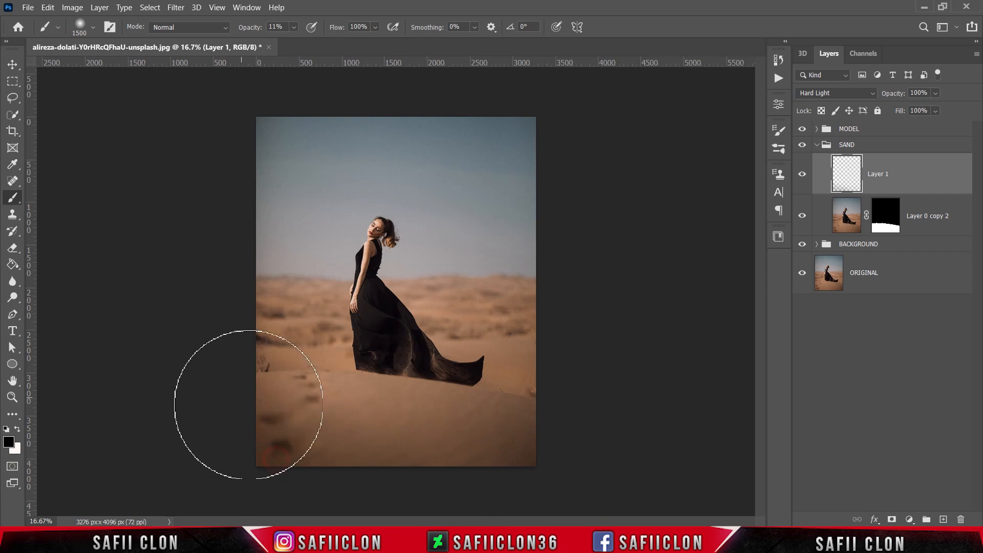
mouse_move(249, 404)
mouse_down()
mouse_move(250, 472)
mouse_move(533, 476)
mouse_up()
mouse_move(540, 434)
mouse_down()
mouse_move(560, 478)
mouse_move(321, 471)
mouse_move(283, 438)
mouse_up()
drag(329, 459, 540, 511)
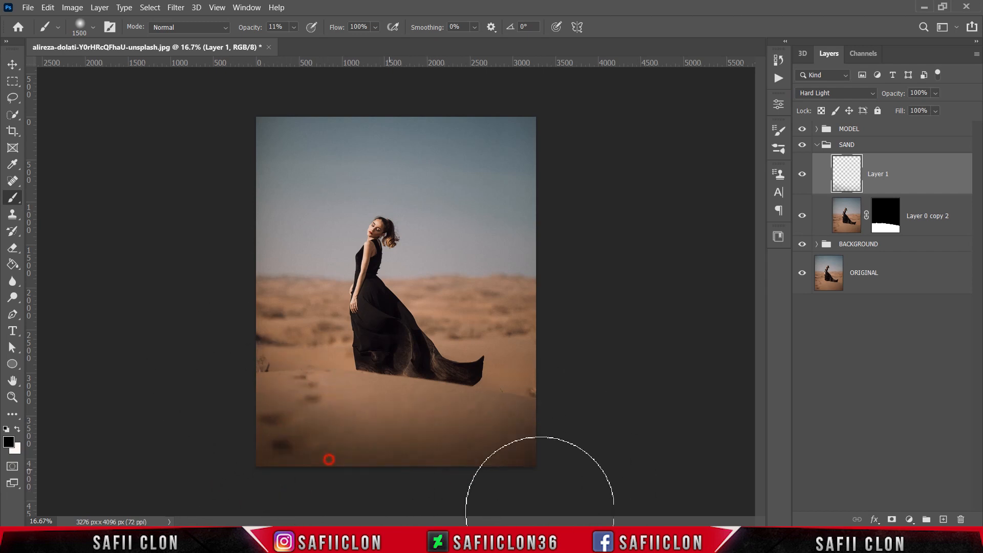
- Deepen the shading at the dune's lower edges on Layer 1 with the brush reduced to 900 px and 1100 px
key(bracketleft)
key(bracketleft)
key(bracketleft)
key(bracketleft)
key(bracketleft)
key(bracketleft)
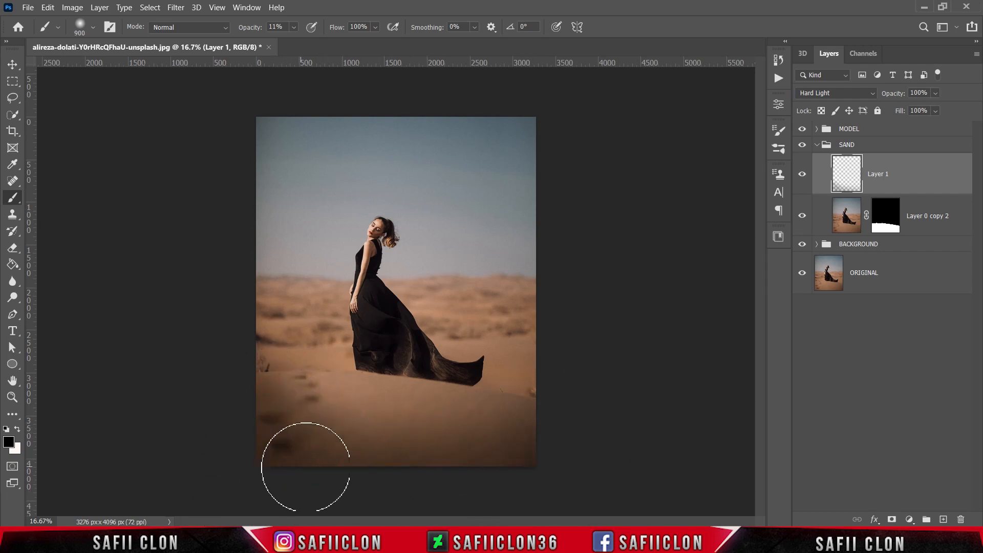
key(bracketright)
key(bracketright)
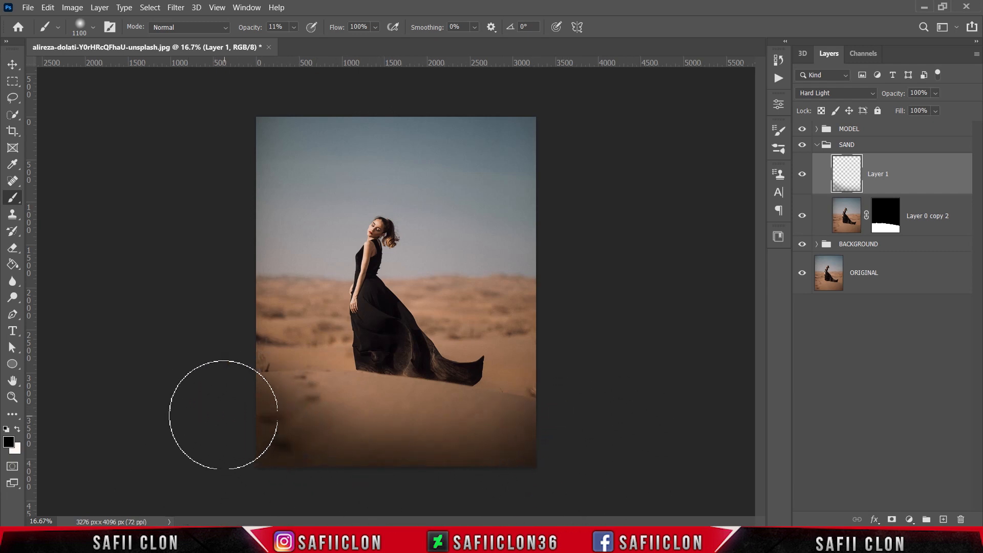
- Compare the dune with and without Layer 1's shading and fine-tune the layer's fill
click(804, 177)
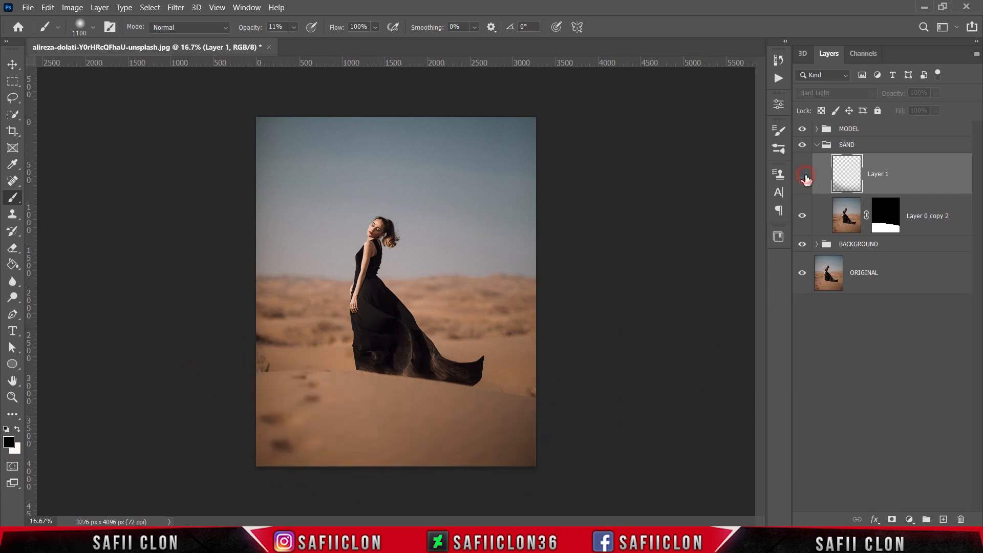
click(804, 176)
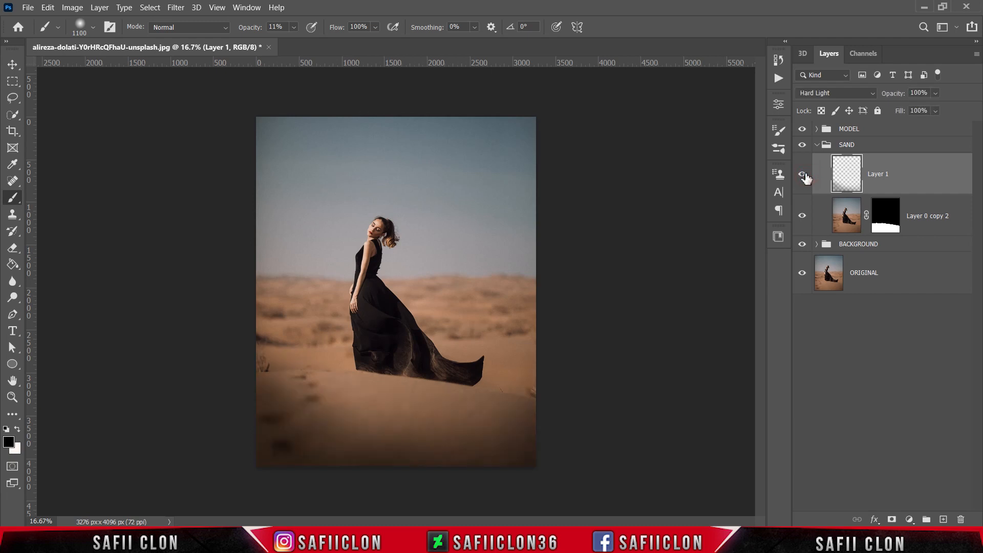
click(934, 111)
drag(943, 128, 944, 124)
click(935, 111)
- Add a new layer above Layer 1 in the SAND group and set the soft round brush to 12% opacity
click(943, 520)
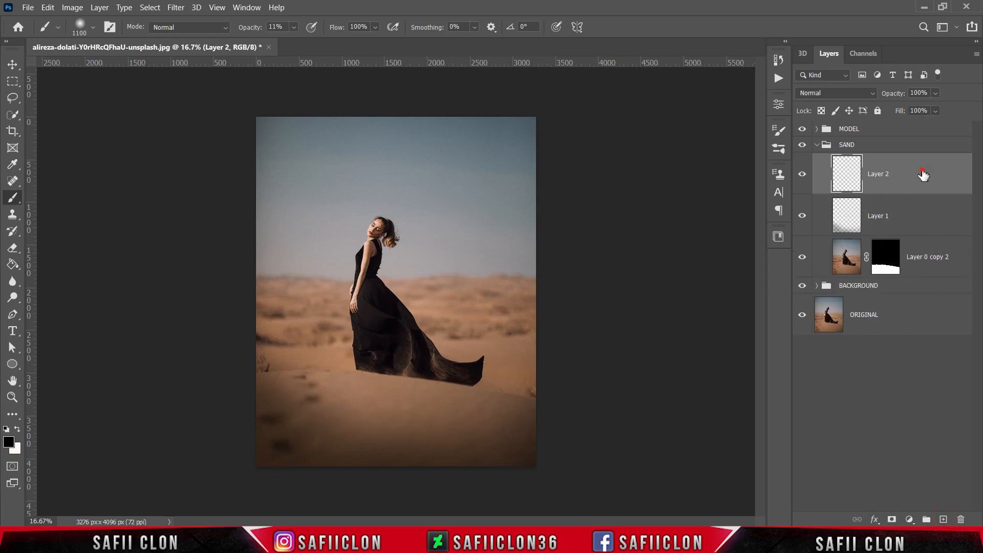
right_click(13, 203)
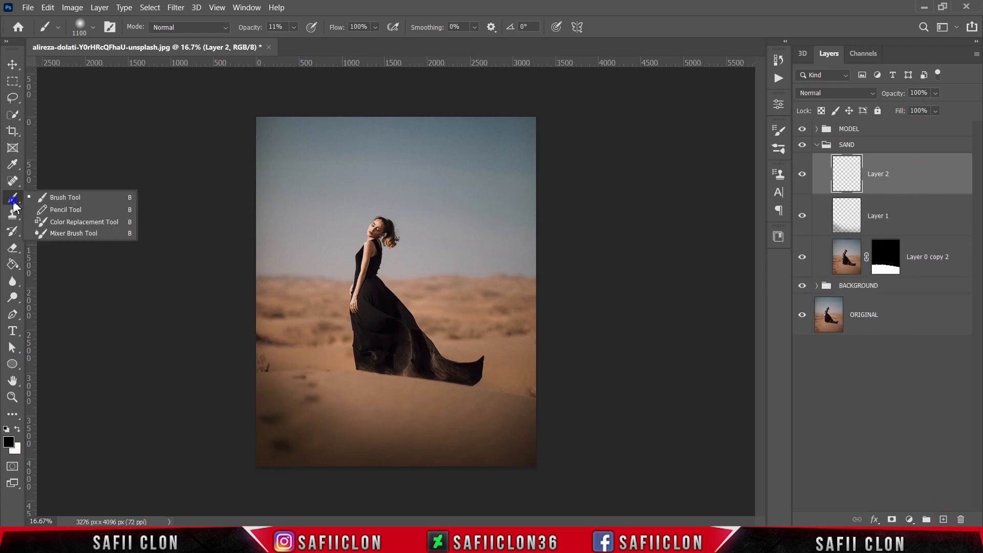
click(54, 199)
click(93, 27)
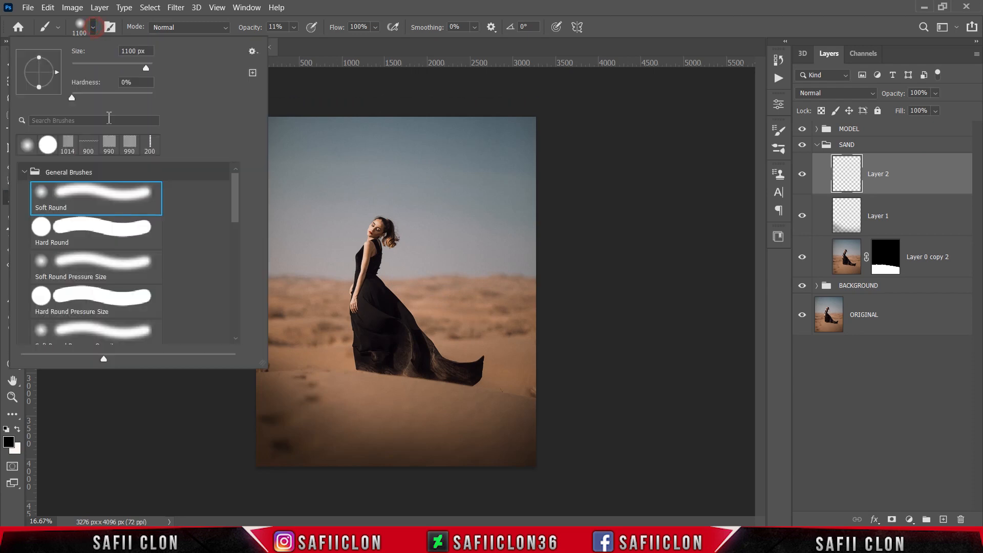
click(93, 28)
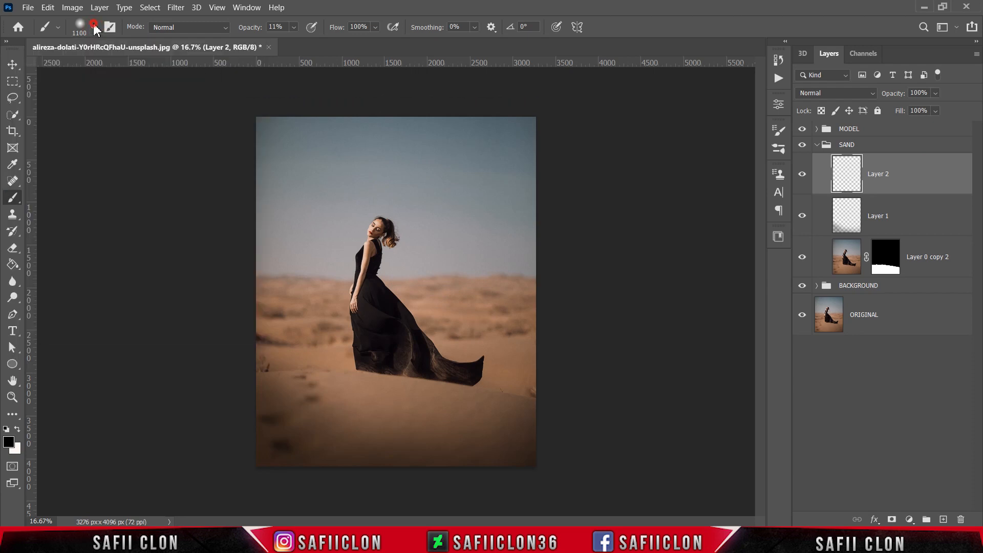
click(295, 27)
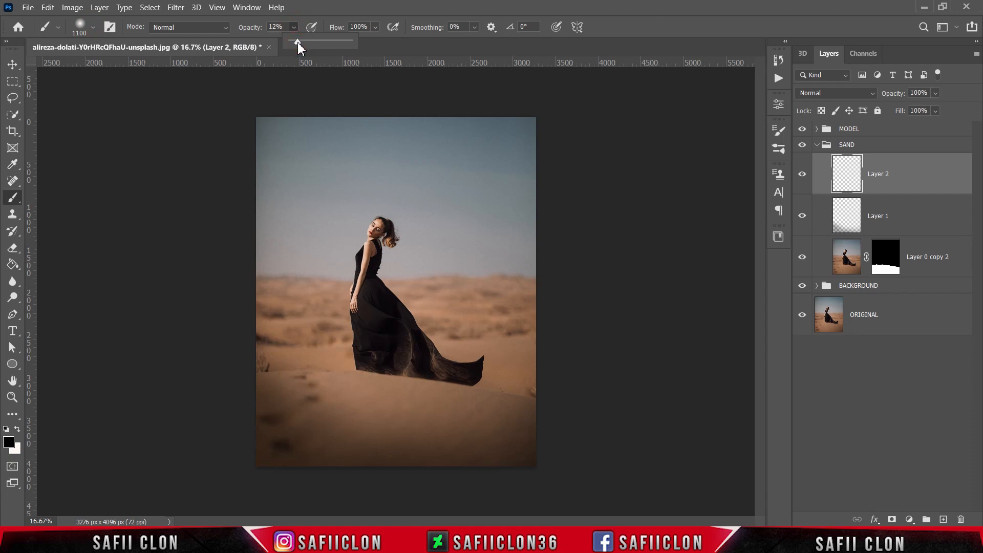
click(298, 44)
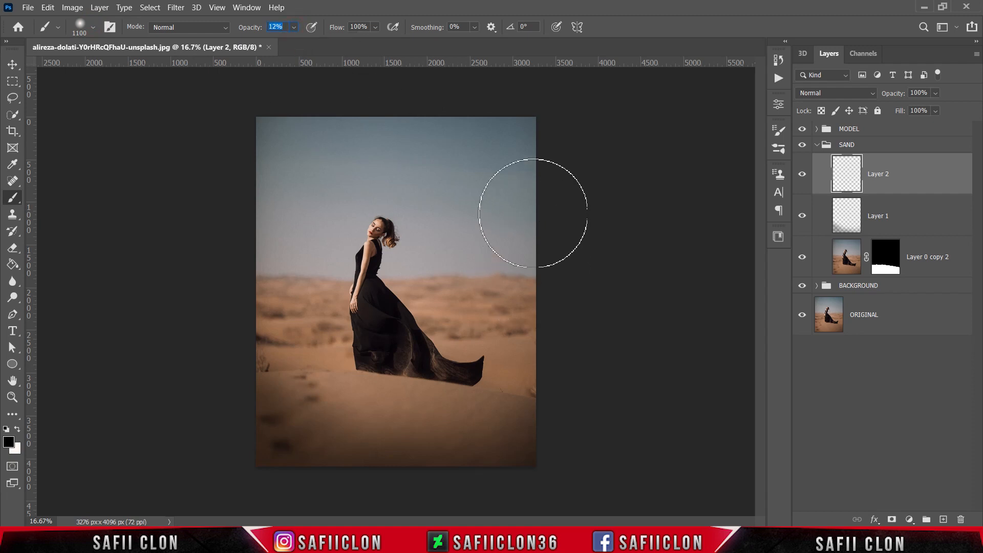
- Darken the sky's upper and right edges on Layer 2 with broad black strokes, enlarging the brush from 1100 px to 1900 px
mouse_move(489, 127)
mouse_down()
mouse_move(577, 239)
mouse_move(570, 250)
mouse_up()
key(bracketright)
key(bracketright)
key(bracketright)
key(bracketright)
key(bracketright)
key(bracketright)
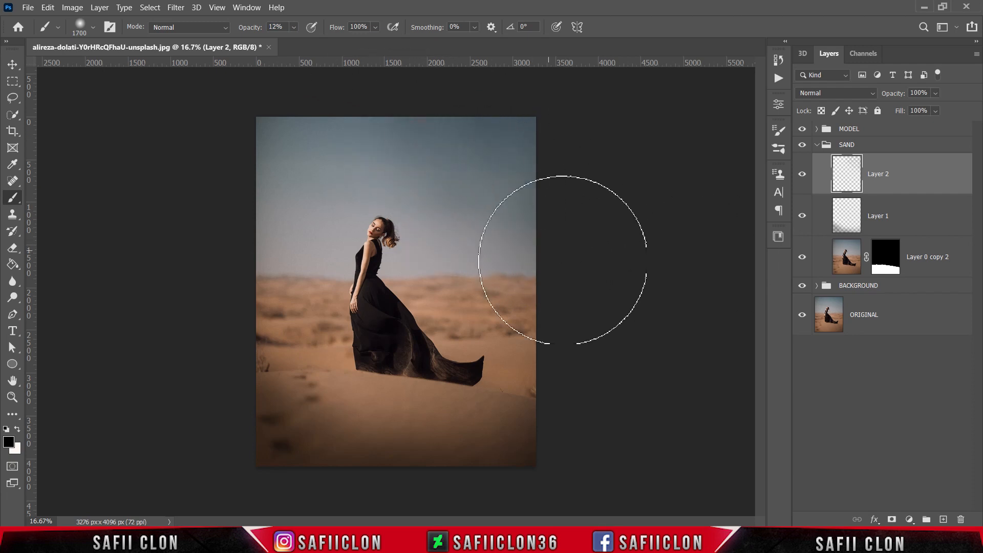
key(bracketright)
key(bracketright)
mouse_move(500, 203)
mouse_down()
mouse_move(548, 260)
mouse_move(503, 280)
mouse_move(366, 106)
mouse_up()
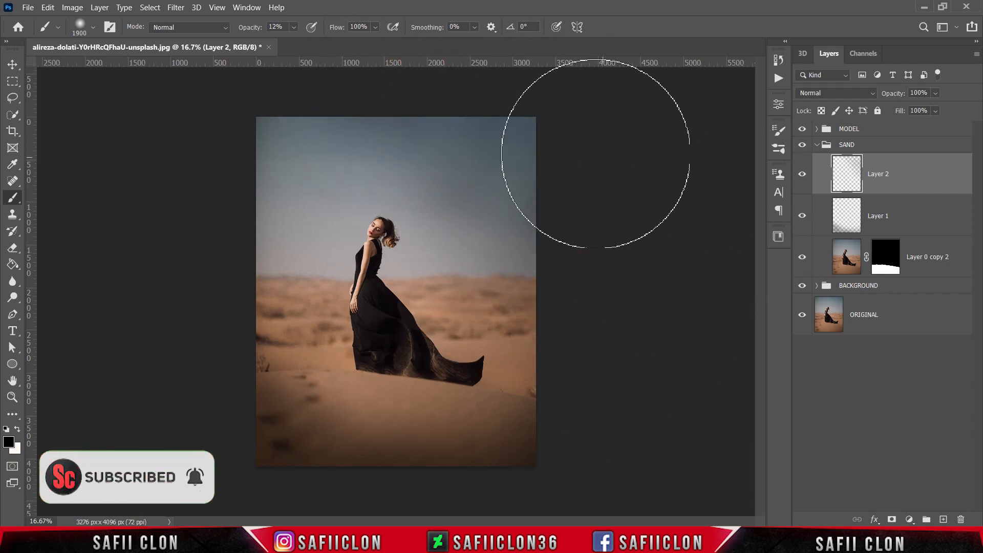
drag(589, 123, 583, 173)
mouse_move(561, 90)
mouse_down()
mouse_move(474, 72)
mouse_move(461, 81)
mouse_move(463, 68)
mouse_up()
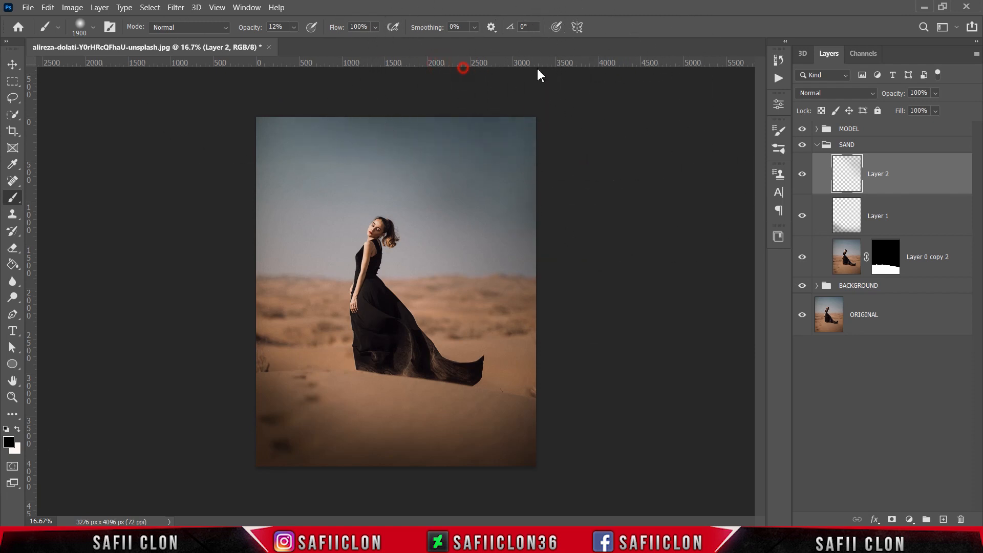
mouse_move(595, 290)
mouse_down()
mouse_move(482, 102)
mouse_move(430, 84)
mouse_move(571, 278)
mouse_up()
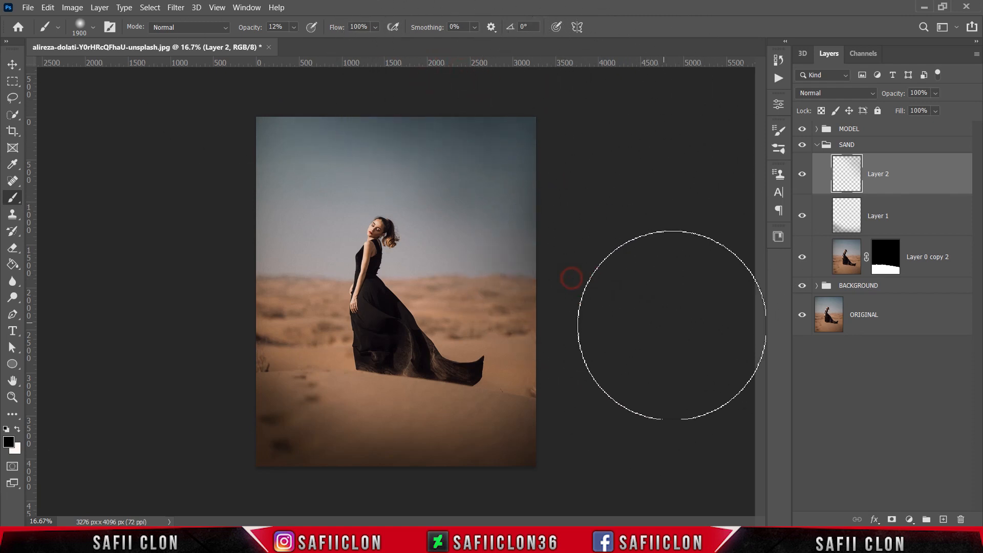
- Compare the photo with and without Layer 2's sky shading
click(802, 175)
click(804, 176)
click(804, 177)
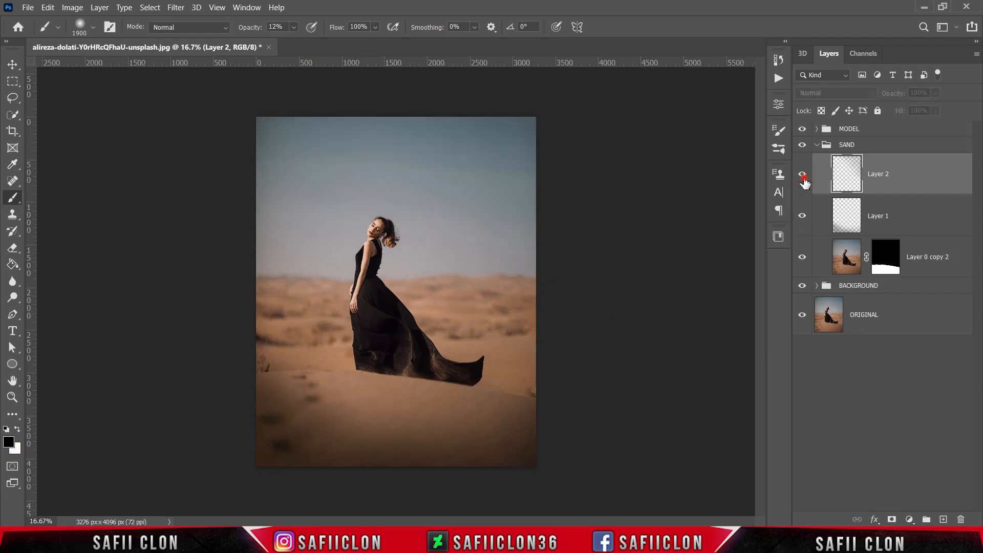
click(803, 177)
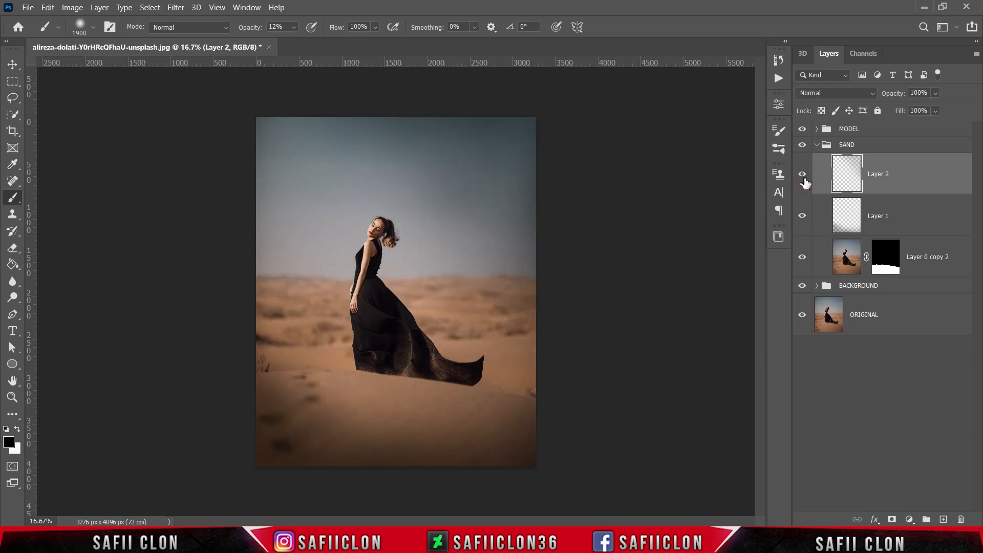
- Collapse the SAND group, expand BACKGROUND and add a new layer above Layer 0 copy
click(818, 146)
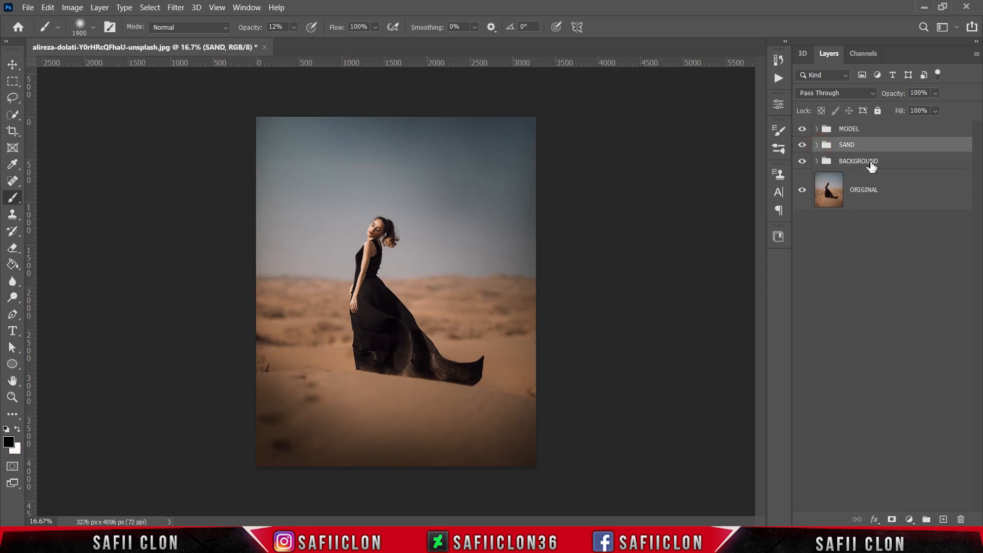
click(870, 163)
click(817, 161)
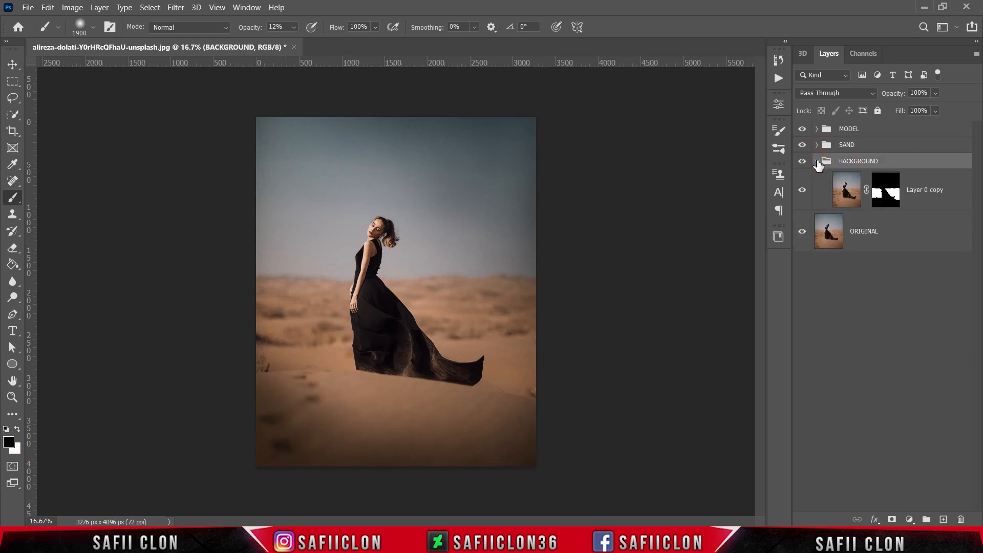
click(929, 204)
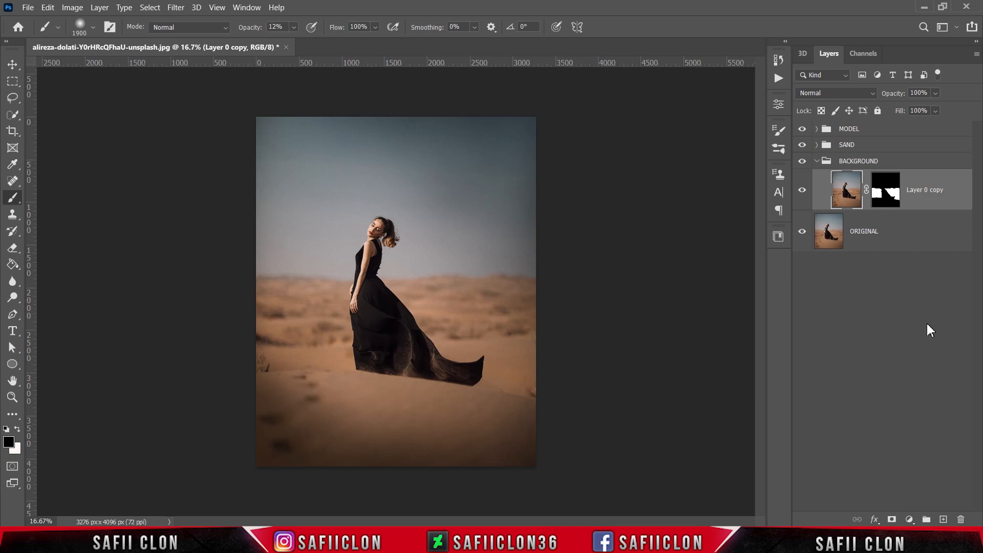
click(944, 521)
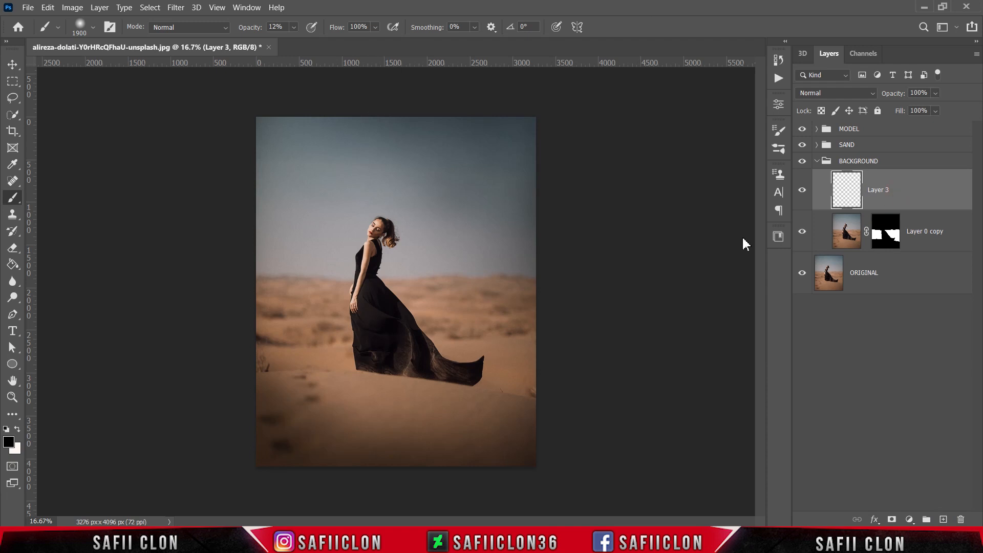
- Set the soft round brush to 100% opacity for painting on Layer 3
right_click(12, 197)
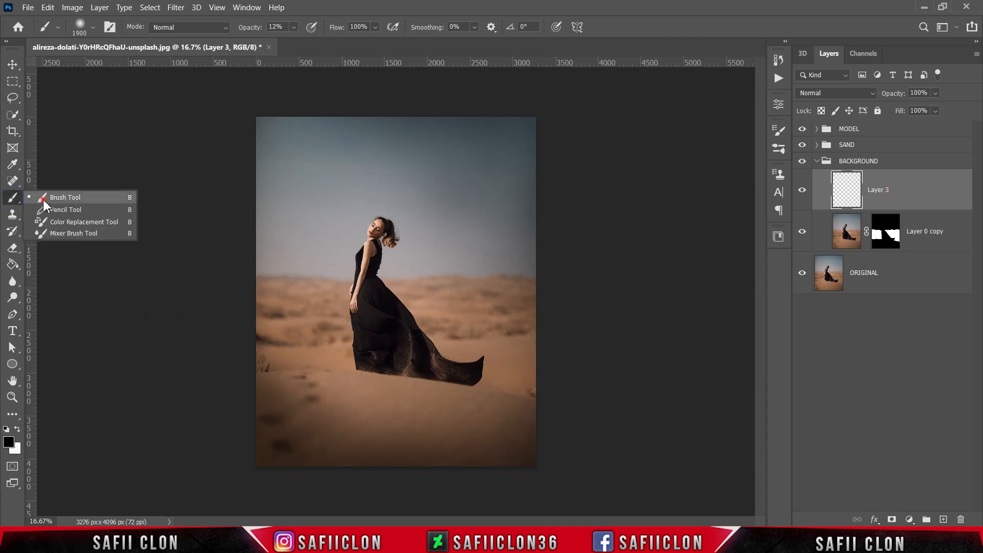
click(62, 198)
click(93, 28)
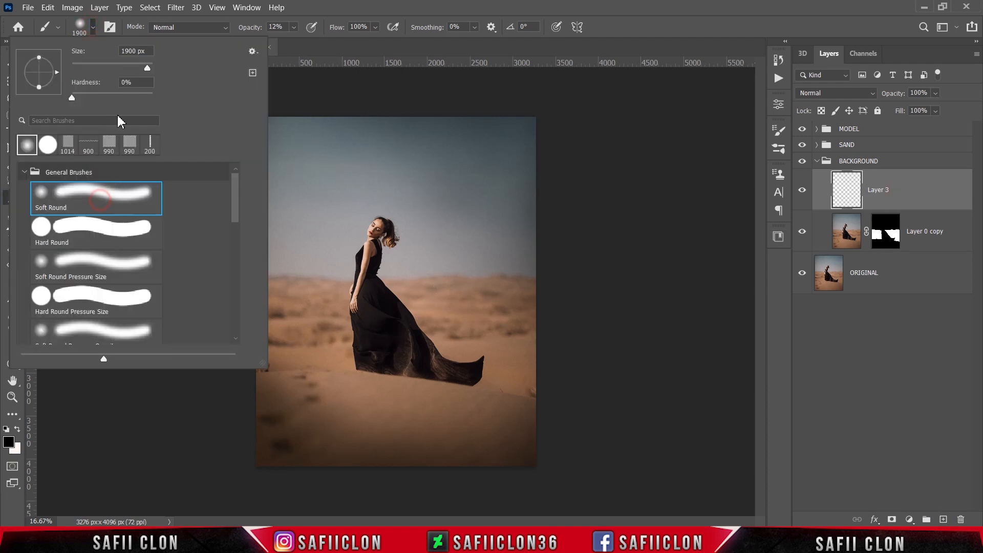
click(95, 28)
click(294, 28)
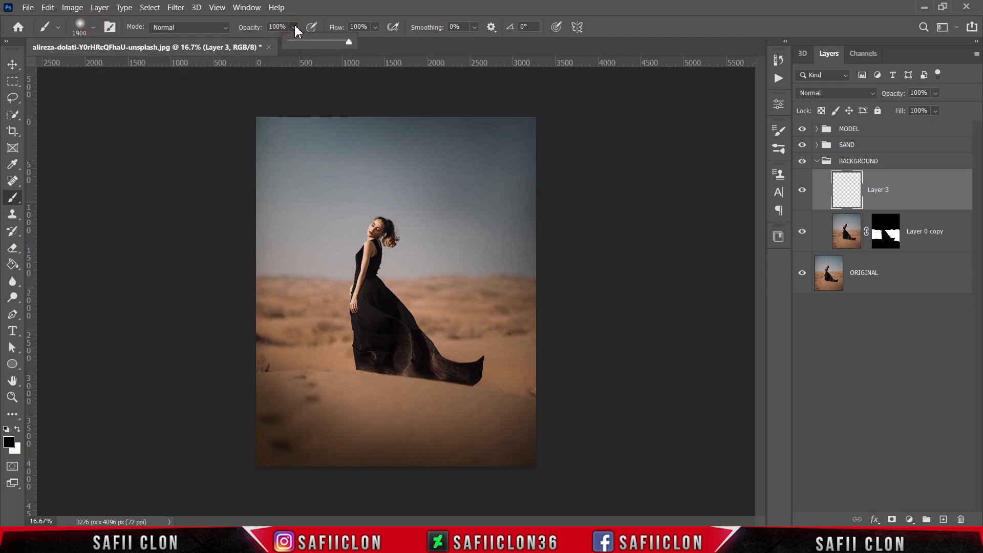
click(295, 29)
- Set the foreground color to orange f1a36e
click(9, 443)
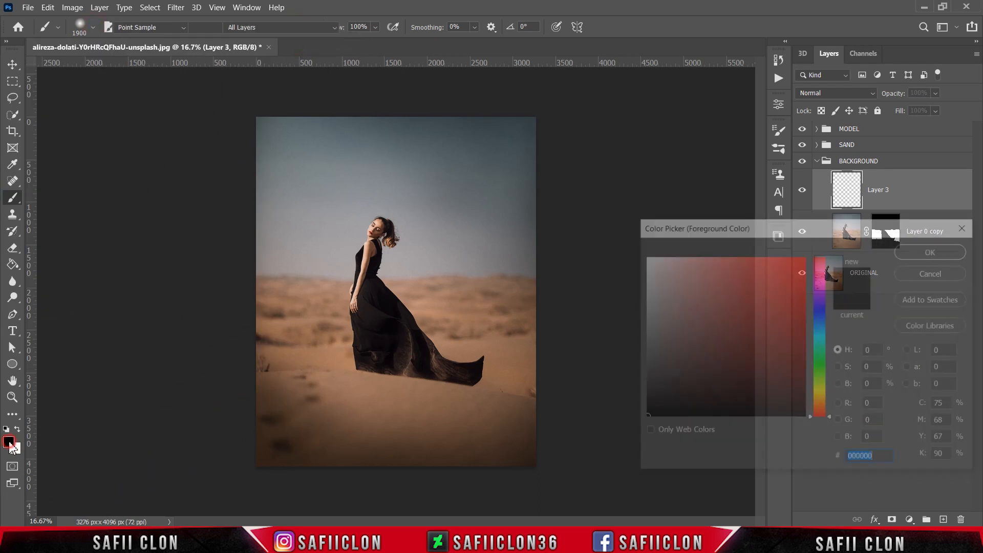
drag(748, 226, 668, 140)
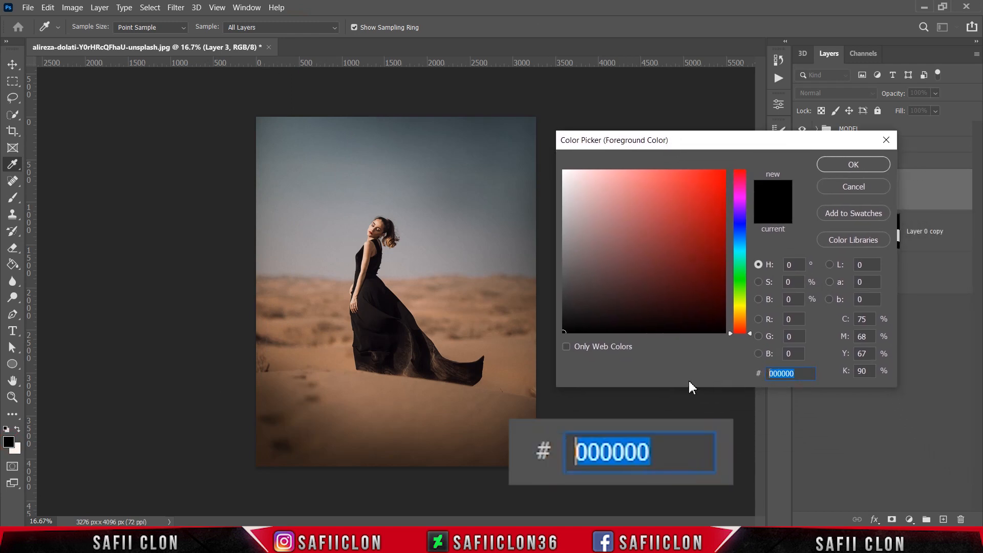
text(f1)
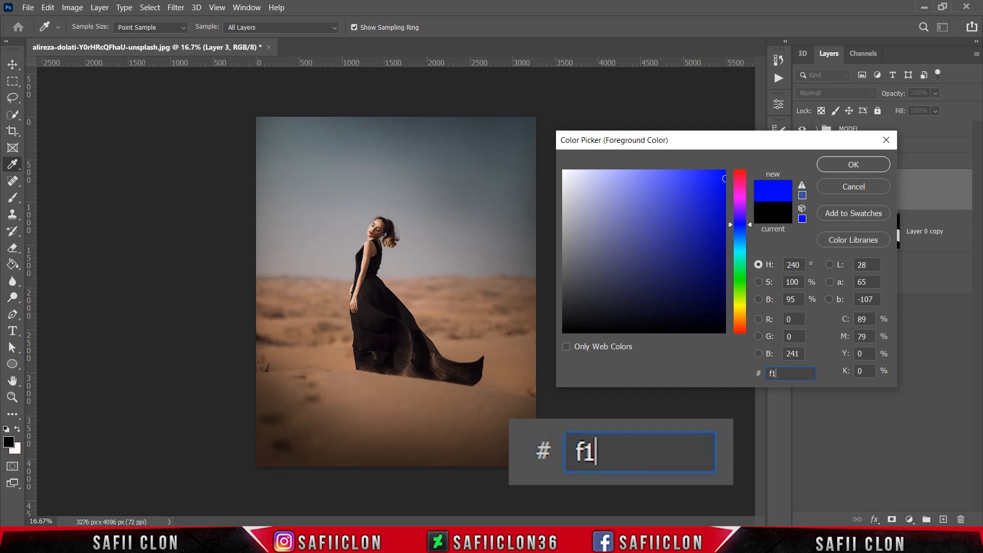
text(a3)
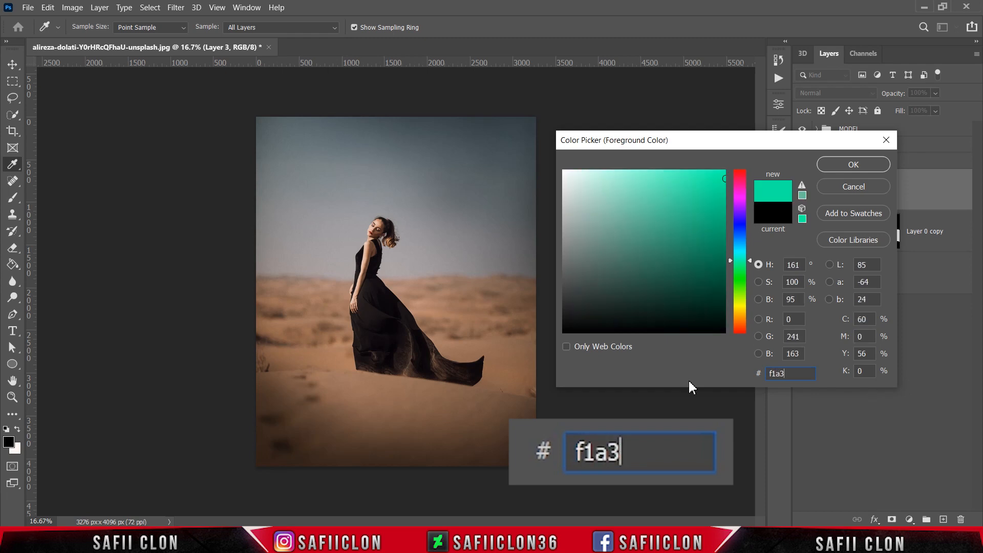
text(6e)
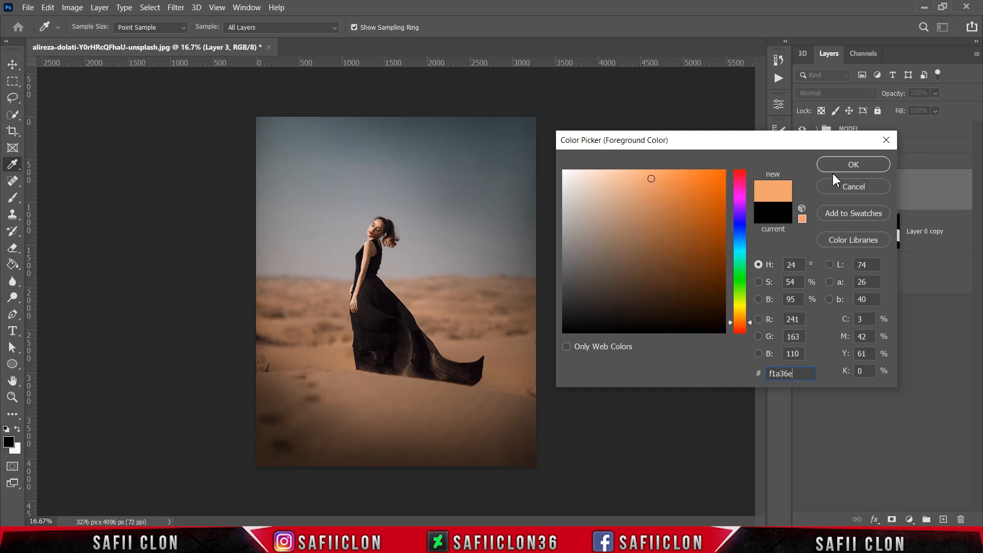
click(838, 165)
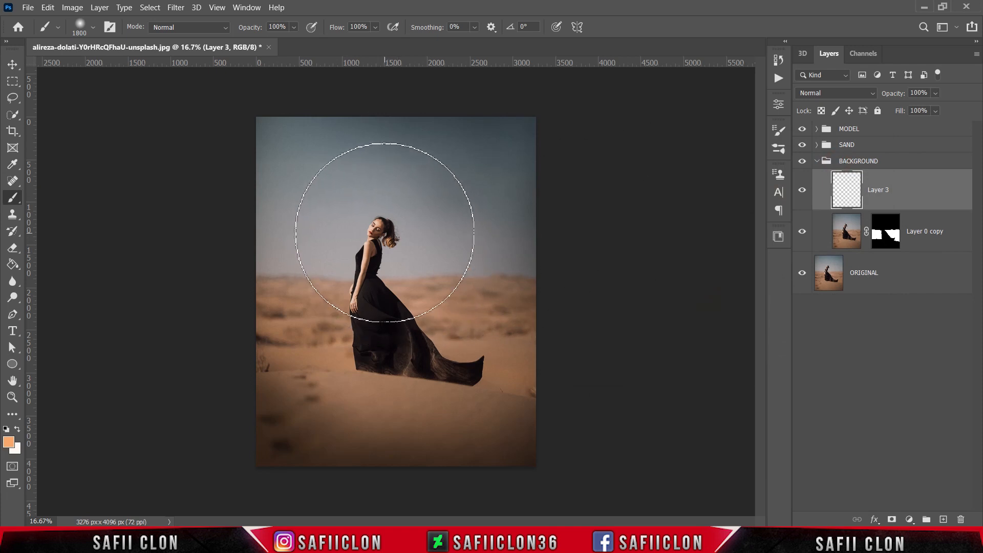
- Paint one soft orange glow behind the model's head on Layer 3 at 1700 px, then reduce the brush to 700 px
key(bracketleft)
key(bracketleft)
click(385, 225)
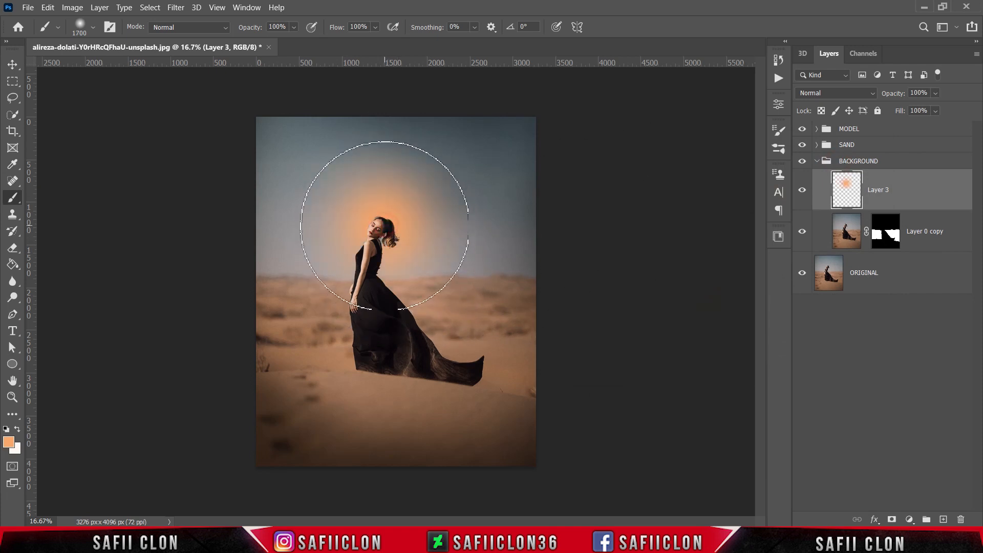
key(bracketleft)
key(bracketleft)
key(bracketleft)
key(bracketleft)
key(bracketleft)
key(bracketleft)
key(bracketleft)
key(bracketleft)
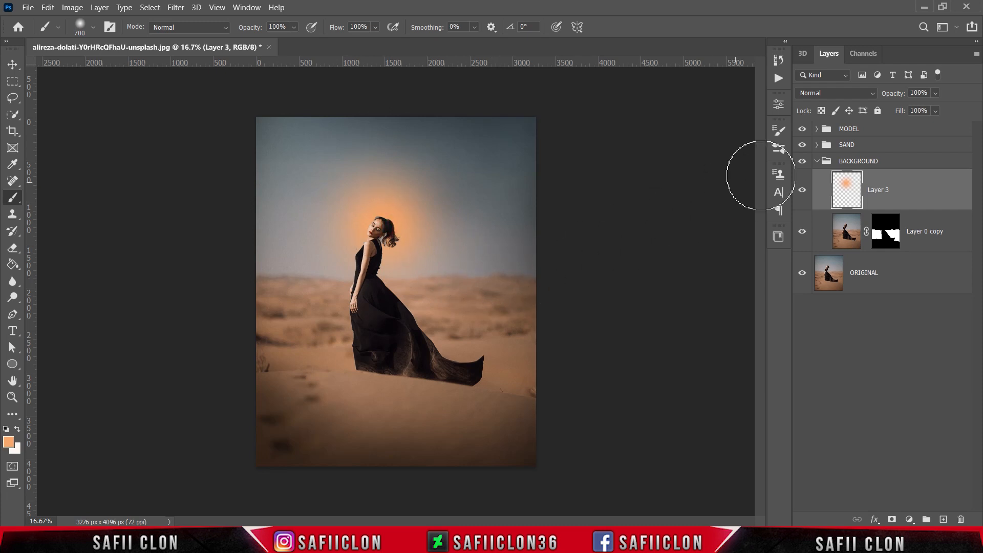
- Set Layer 3's blend mode to Overlay and place the layer beneath Layer 0 copy in the BACKGROUND group
click(825, 94)
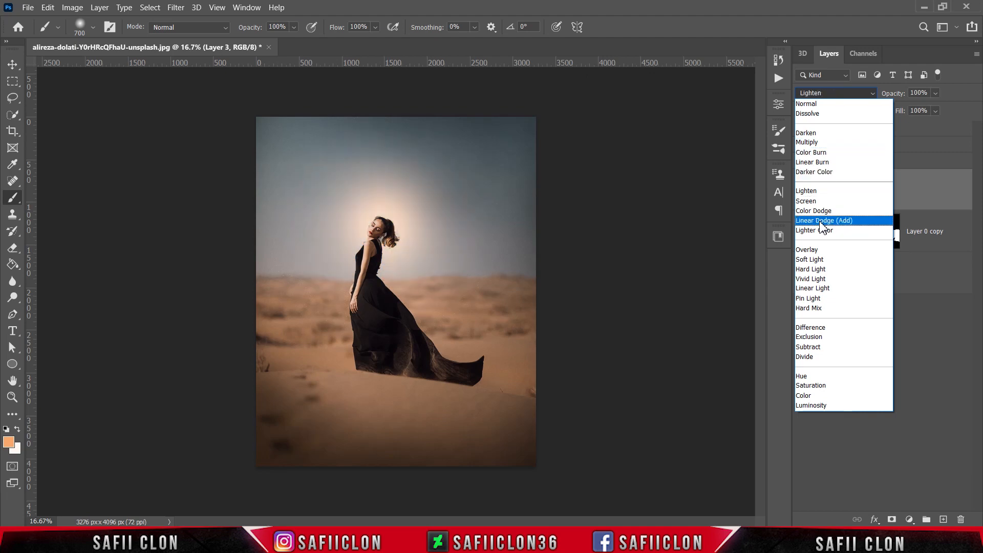
click(819, 250)
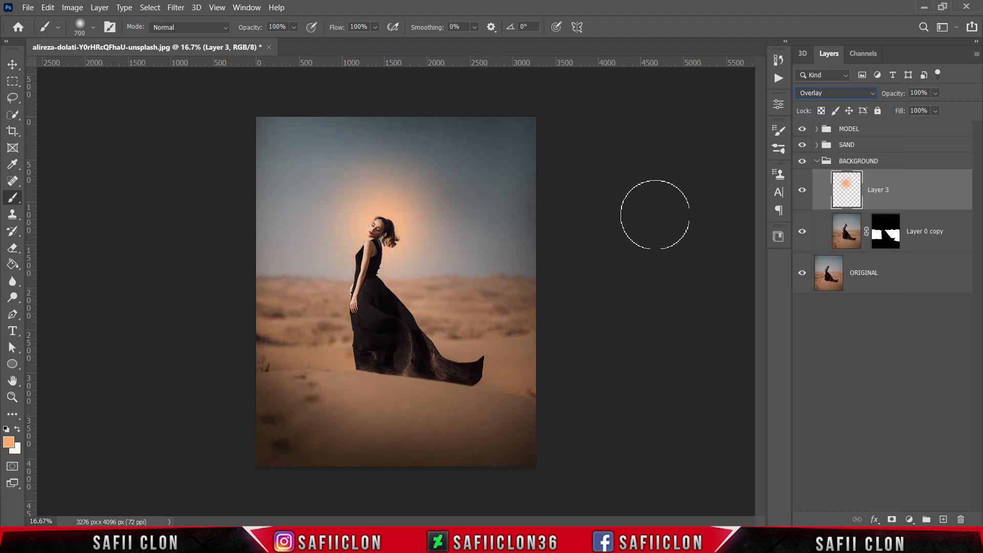
drag(891, 191, 890, 250)
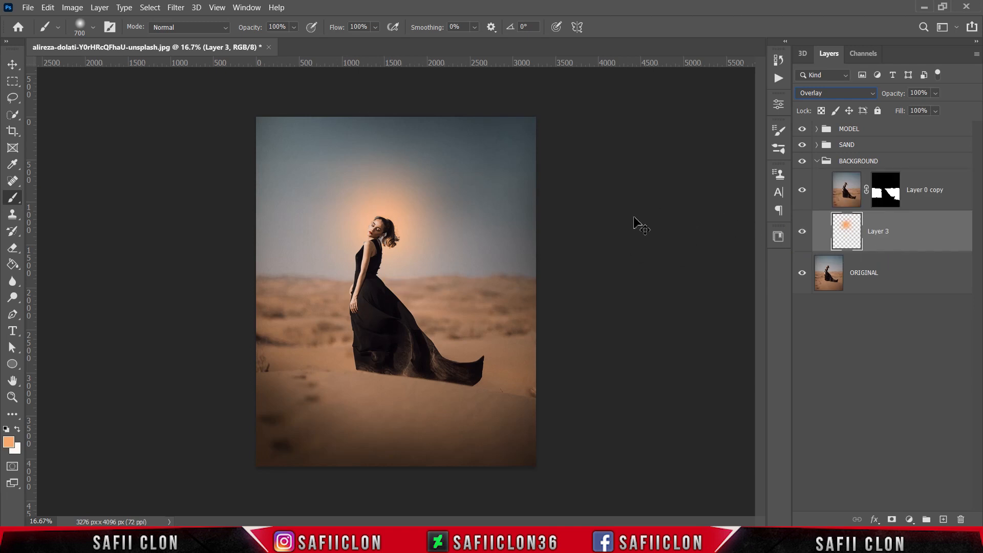
- Transform the glow at the photo's left horizon, scaling it to about 265% width and 156% height and rotating it about 9.6°
key(ctrl+t)
drag(423, 226, 309, 256)
drag(381, 258, 491, 258)
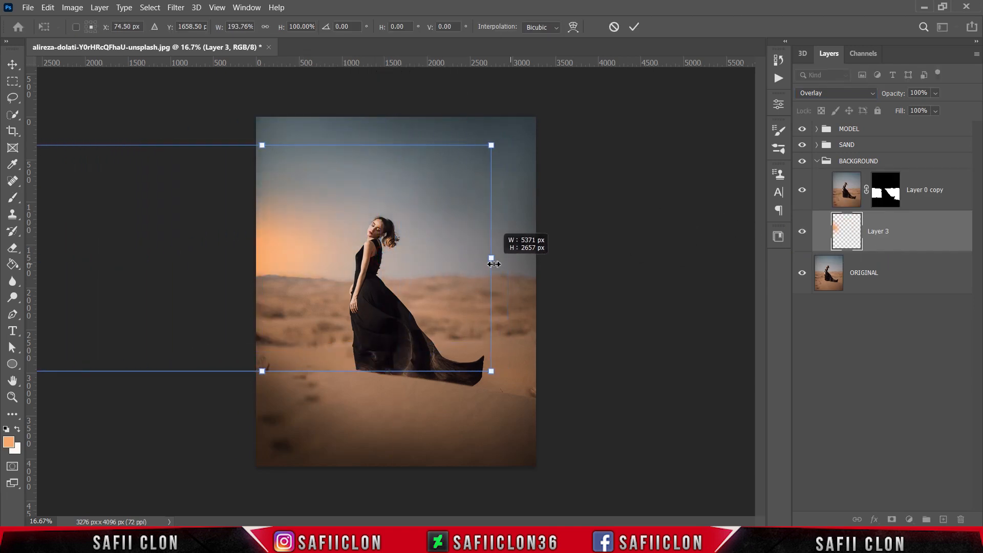
drag(272, 145, 272, 97)
drag(491, 258, 624, 306)
mouse_move(341, 230)
mouse_down()
mouse_move(377, 225)
mouse_move(355, 227)
mouse_up()
drag(305, 96, 308, 80)
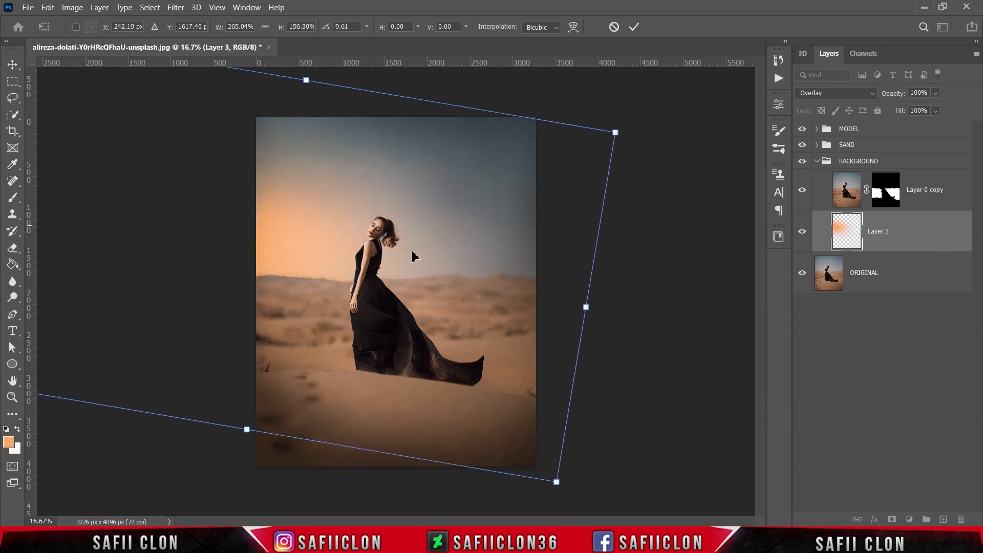
- Widen the glow to about 311%, fine-tune its position over the left horizon and apply the transform
drag(413, 256, 422, 269)
drag(594, 319, 652, 328)
drag(413, 248, 402, 235)
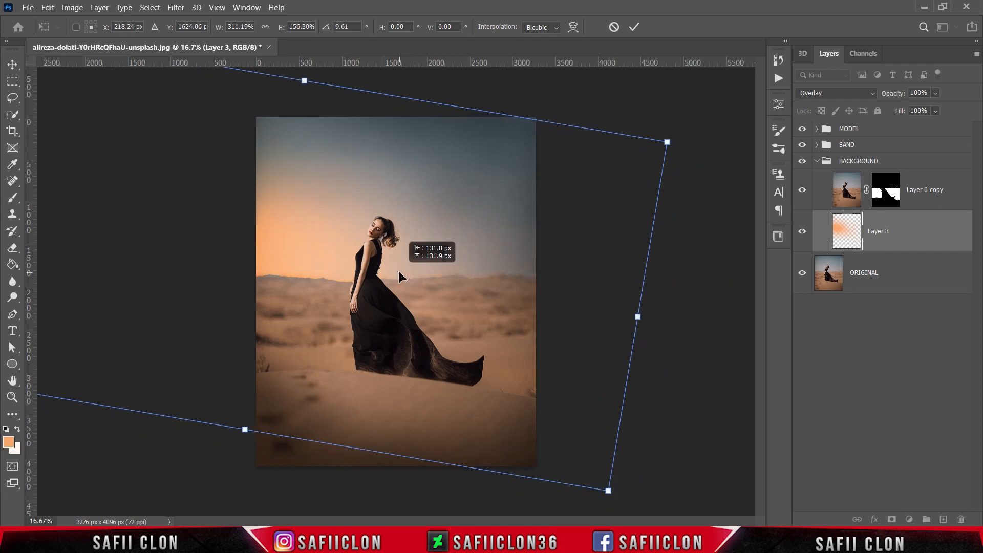
click(634, 26)
- Compare the sky with and without Layer 3's glow and select Layer 0 copy's mask for brush work
key(b)
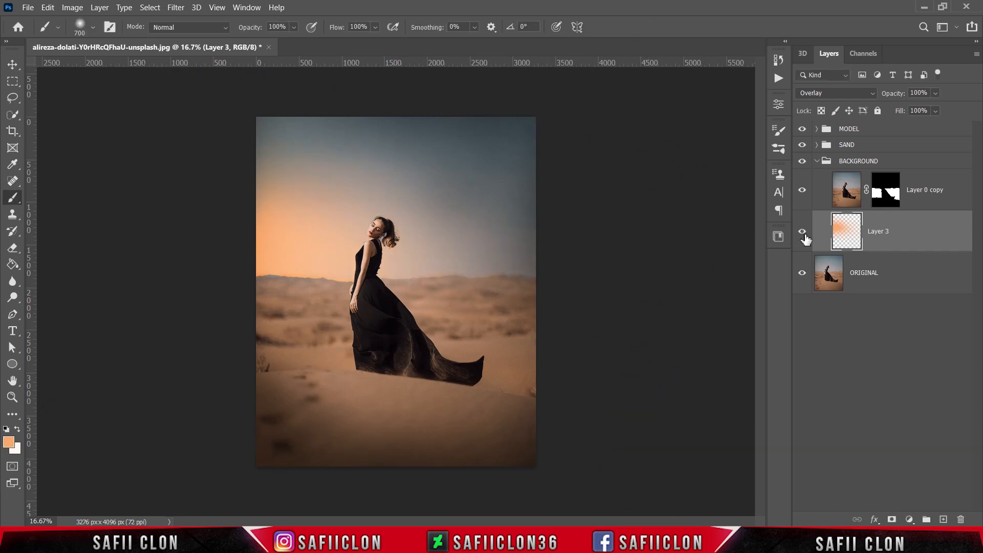
click(802, 233)
click(802, 233)
click(894, 193)
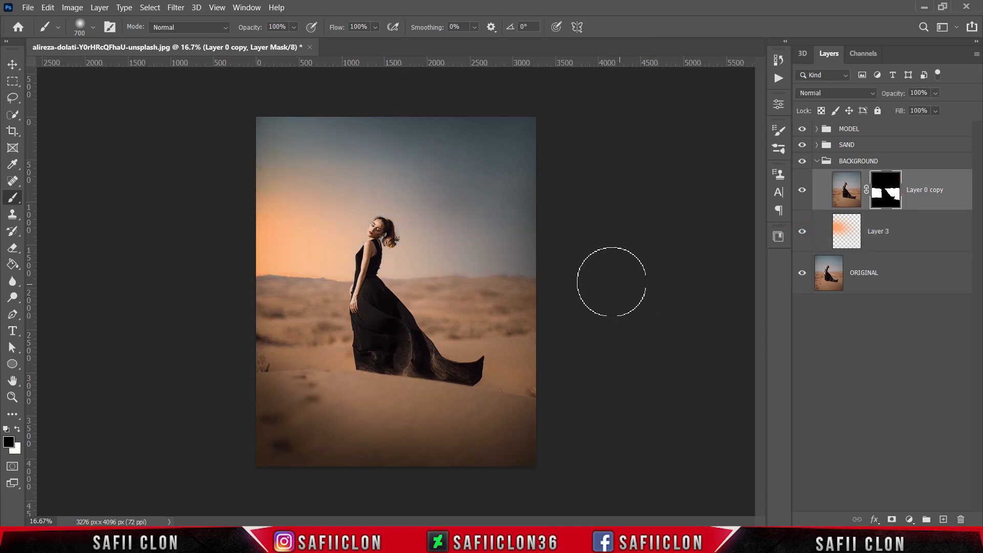
- Set the brush for Layer 0 copy's mask to 11% opacity and 120 px size
click(294, 27)
drag(305, 46, 255, 39)
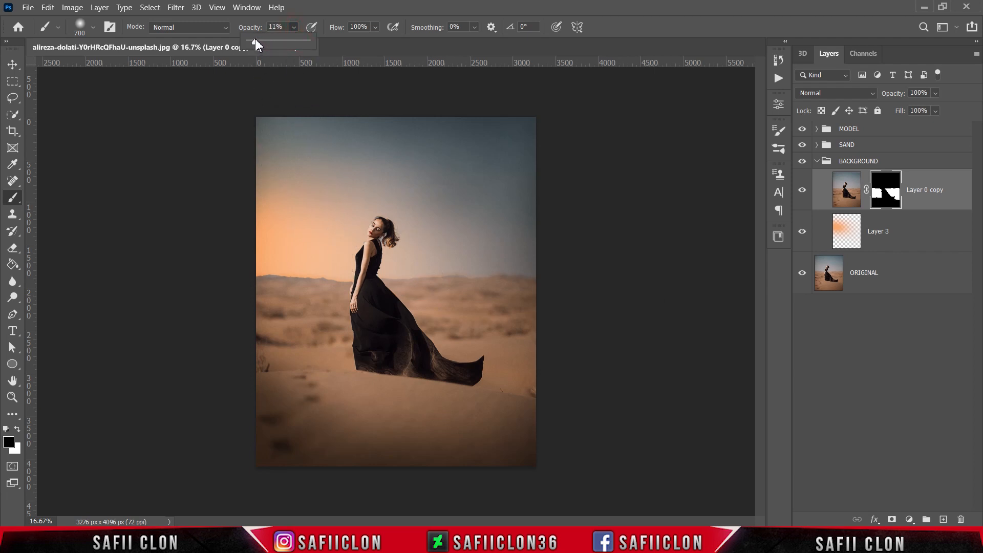
click(93, 28)
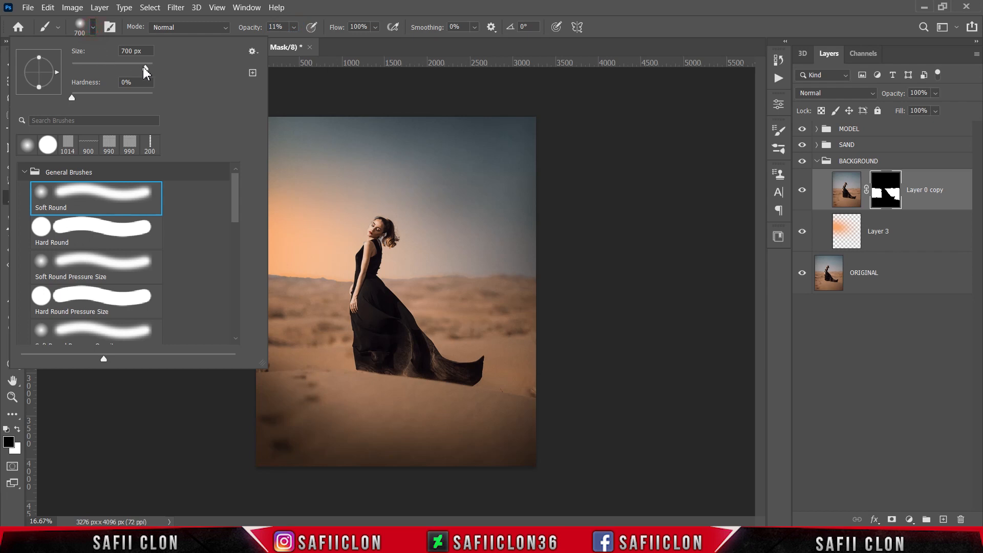
drag(146, 68, 116, 69)
click(94, 27)
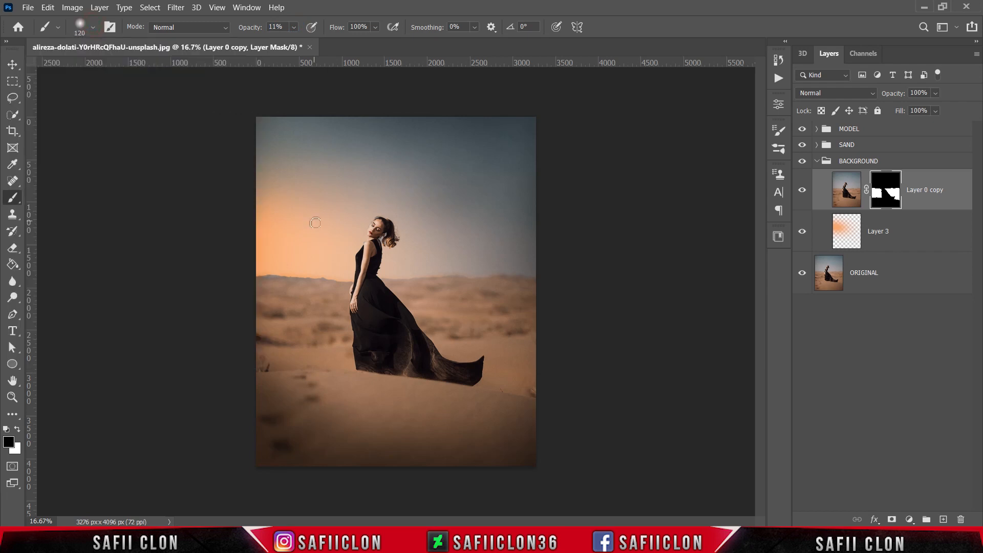
- Softly paint black along the horizon on Layer 0 copy's mask, enlarging the brush to 175 px, and compare with the layer hidden
key(ctrl+plus)
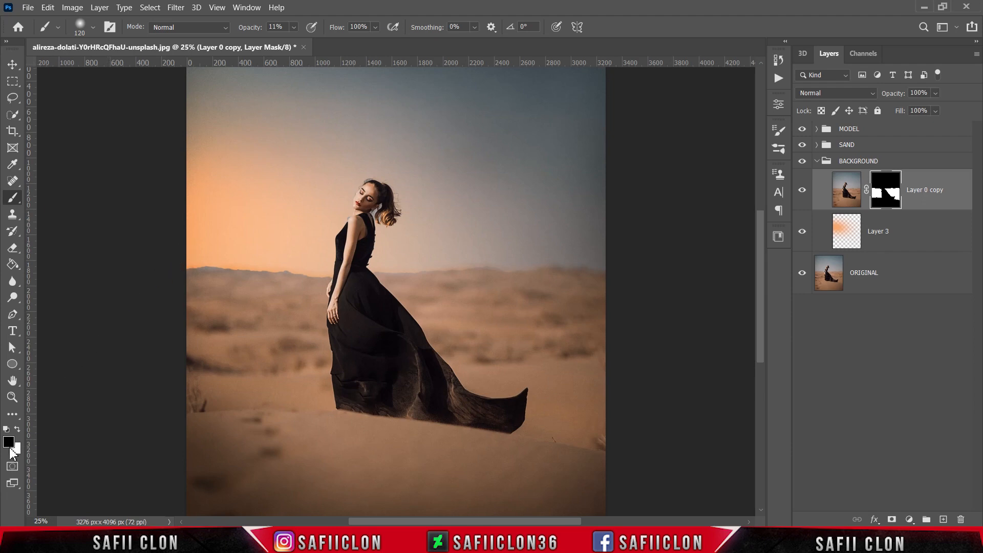
mouse_move(176, 258)
mouse_down()
mouse_move(215, 260)
mouse_move(178, 263)
mouse_move(342, 272)
mouse_move(190, 261)
mouse_move(276, 263)
mouse_up()
key(bracketright)
key(bracketright)
key(bracketright)
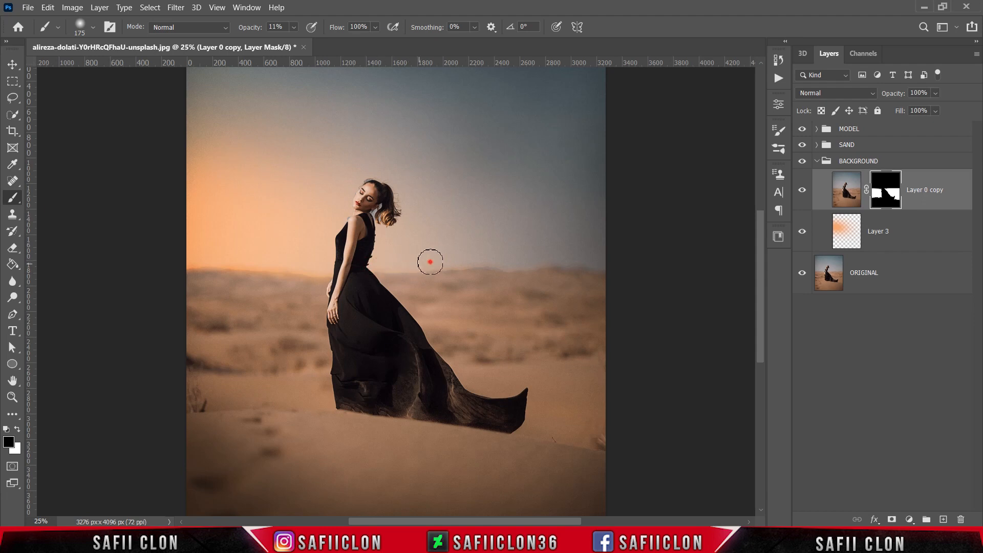
mouse_move(429, 261)
mouse_down()
mouse_move(552, 259)
mouse_move(304, 271)
mouse_move(219, 255)
mouse_up()
key(ctrl+minus)
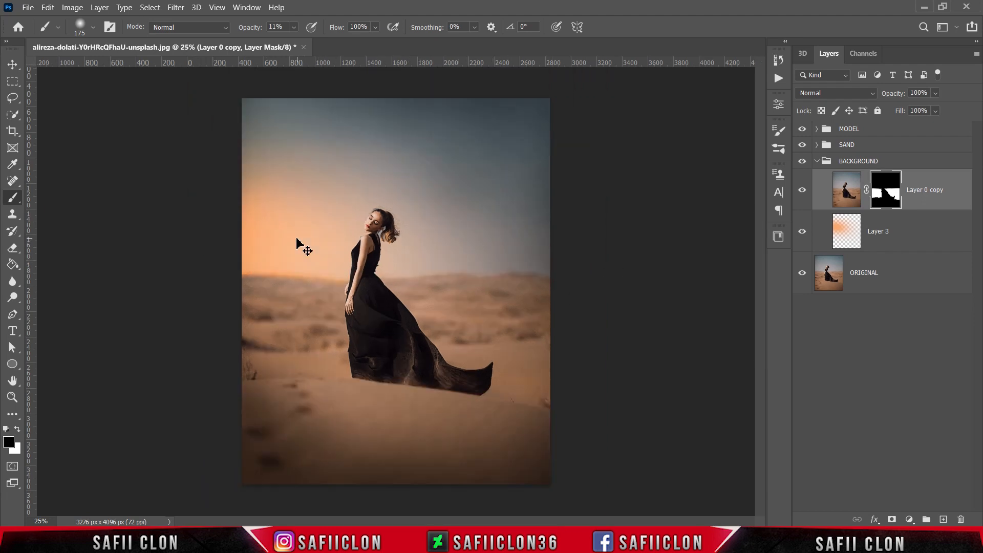
click(803, 191)
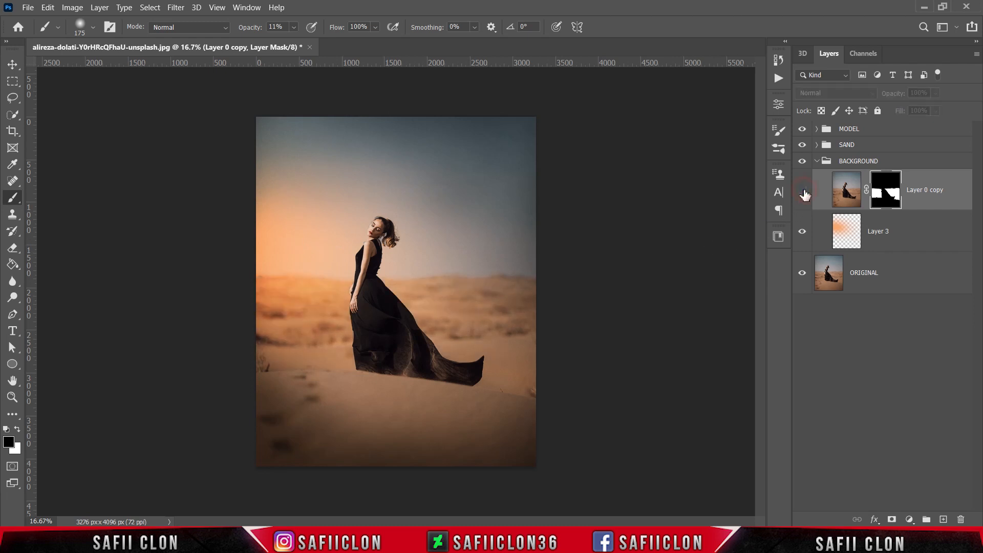
click(803, 191)
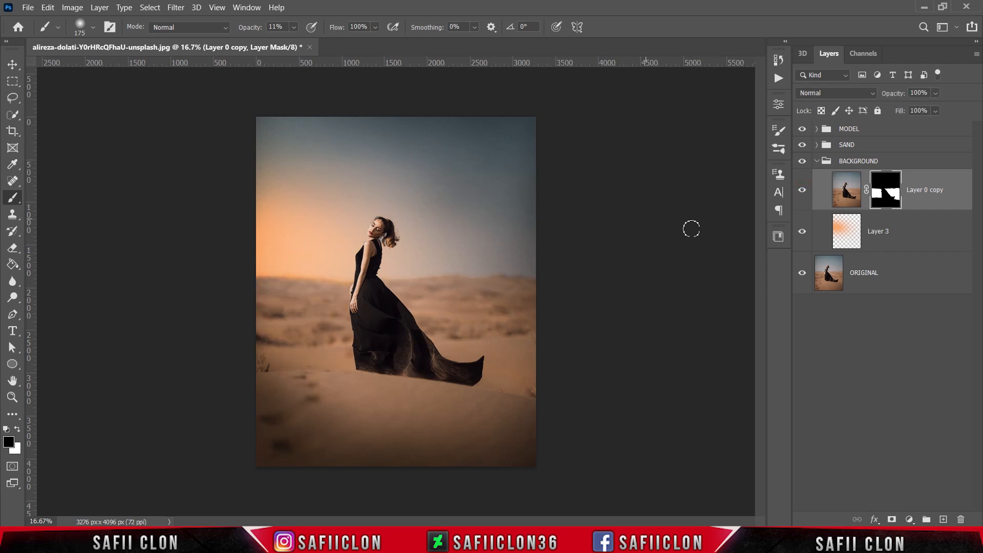
- Add a new empty layer above Layer 3 and set the Brush tool's size to 401 px
click(921, 241)
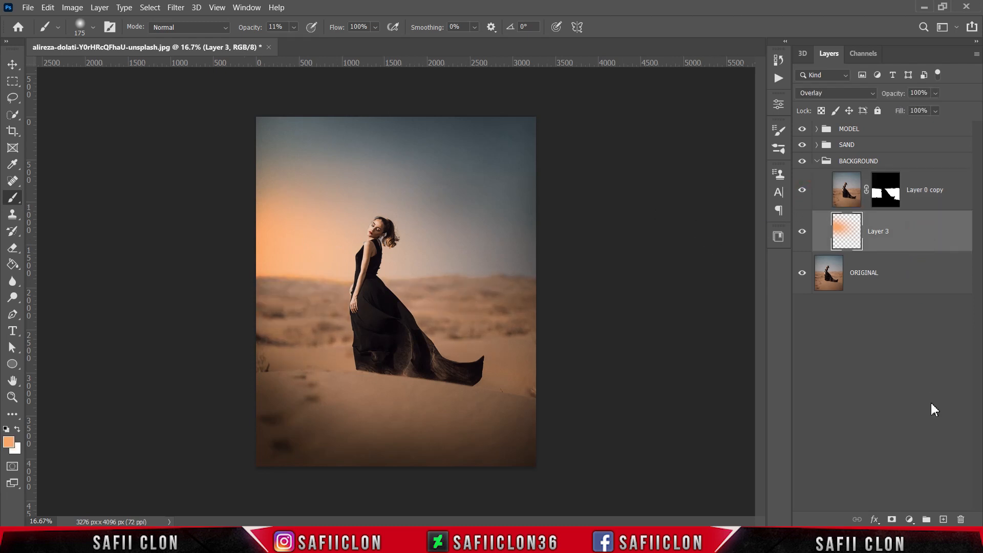
click(943, 520)
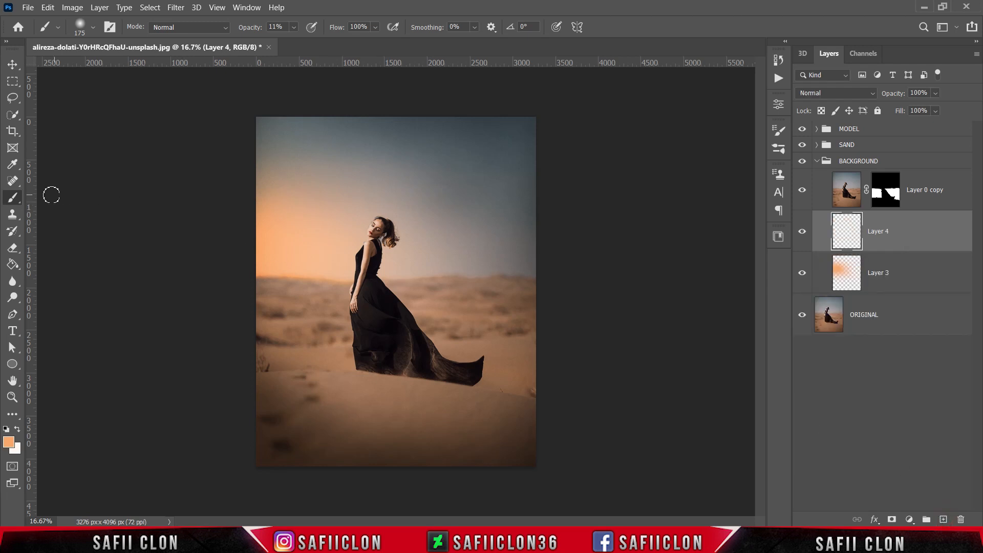
right_click(12, 197)
click(72, 198)
click(94, 27)
drag(128, 68, 140, 69)
click(93, 27)
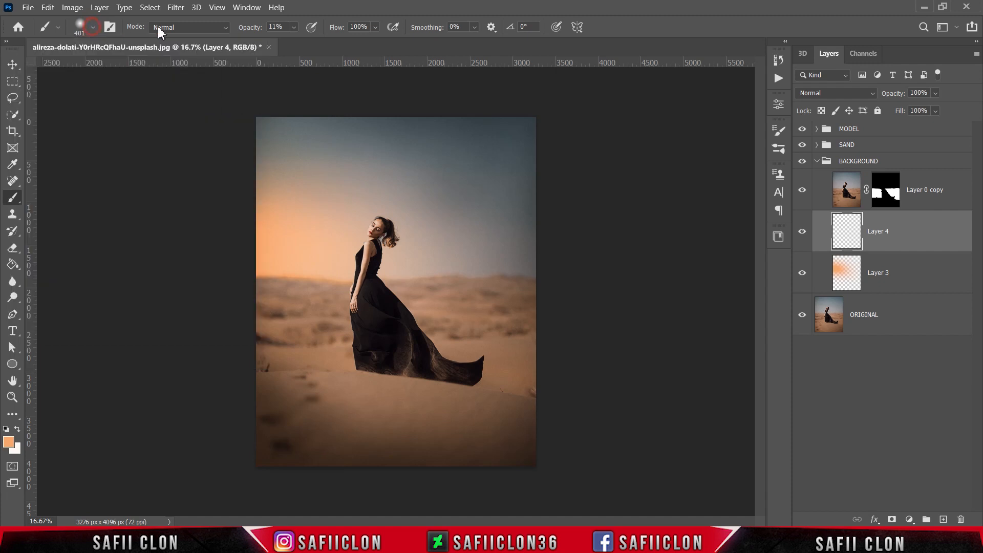
- Set the brush opacity to 12% and the foreground colour to pure white, ffffff
click(294, 27)
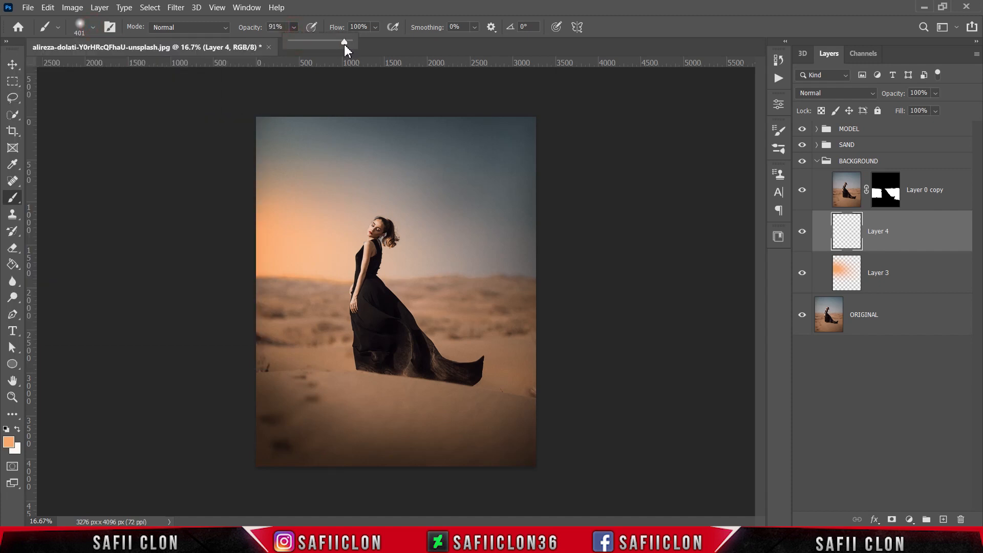
click(296, 38)
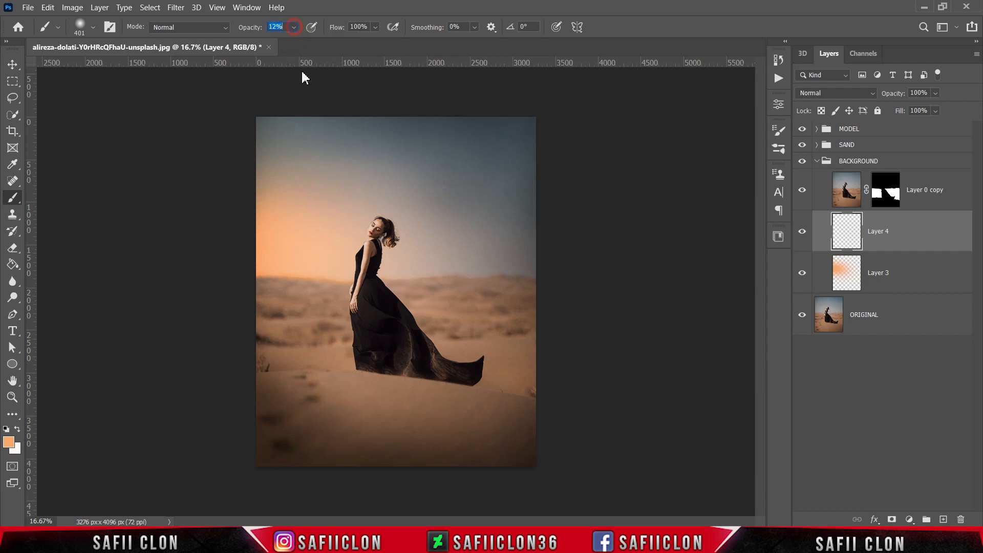
click(17, 430)
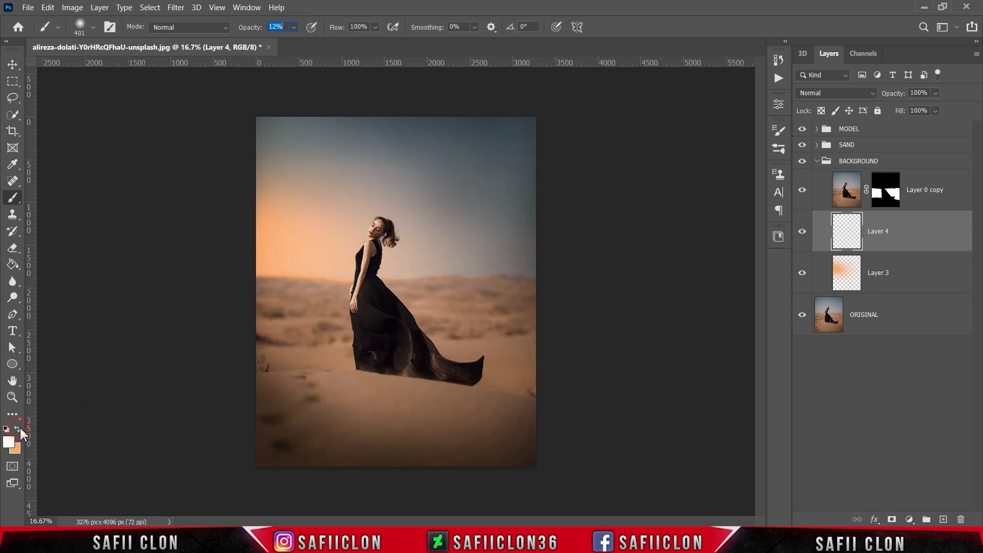
click(10, 442)
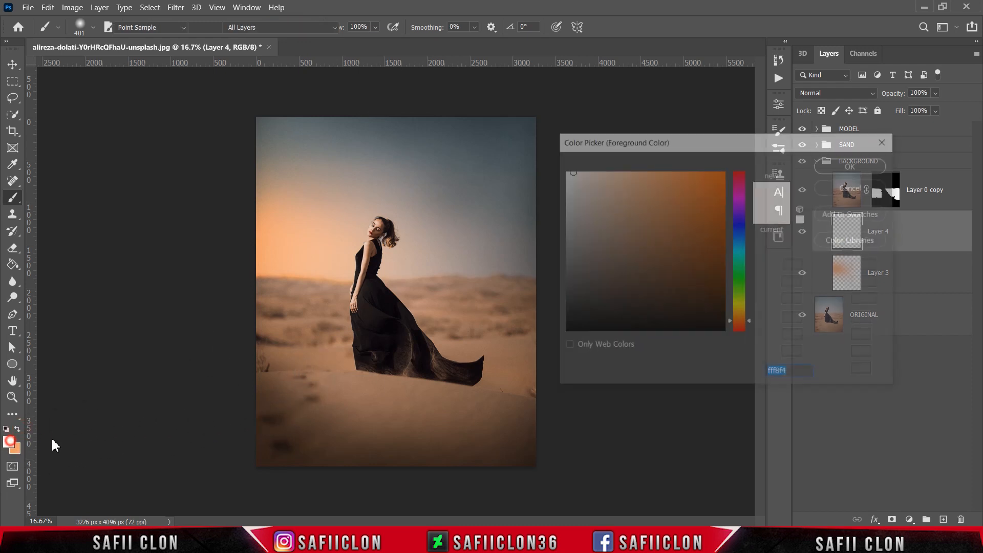
text(ffffff)
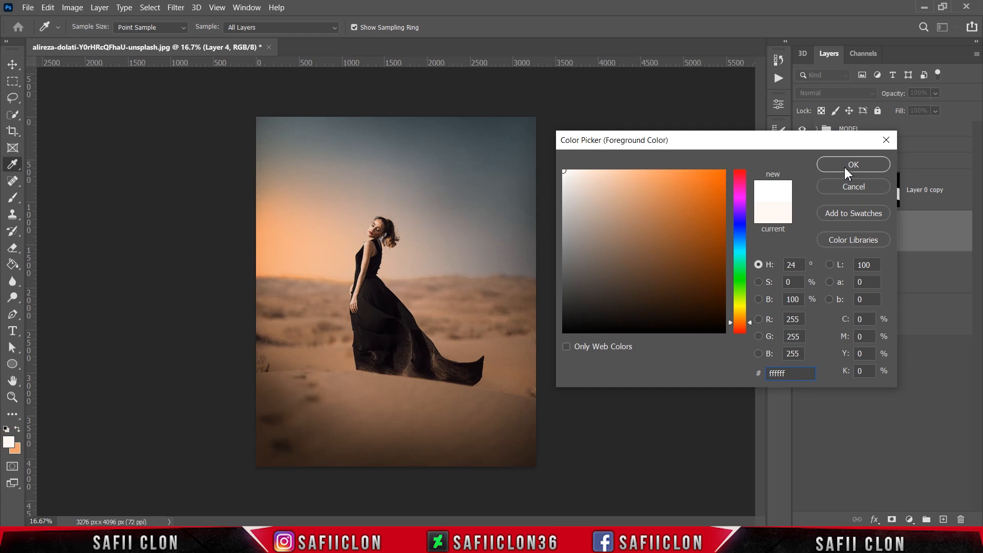
click(851, 165)
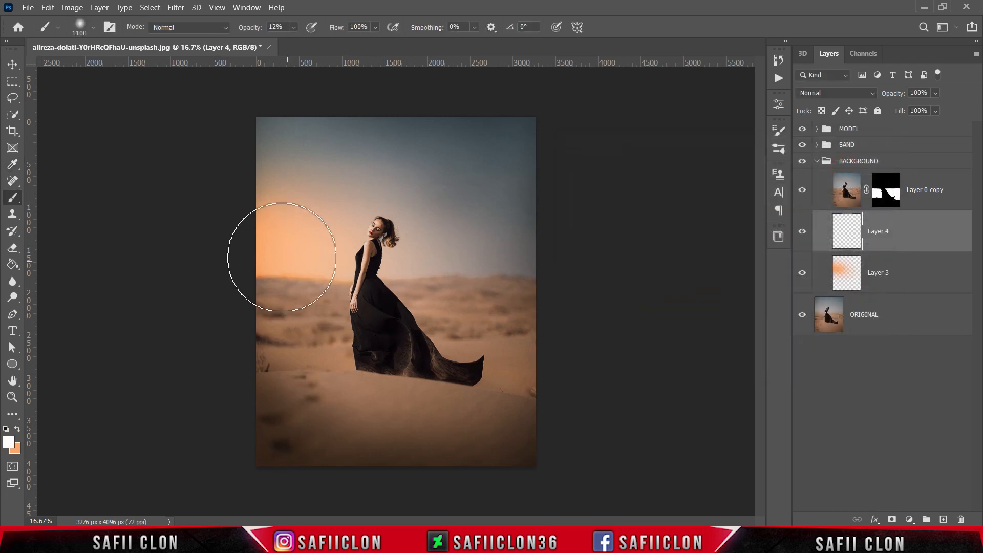
- Dab soft white light on Layer 4 over the glow at the photo's left horizon with an 1100 px brush
click(275, 253)
click(290, 256)
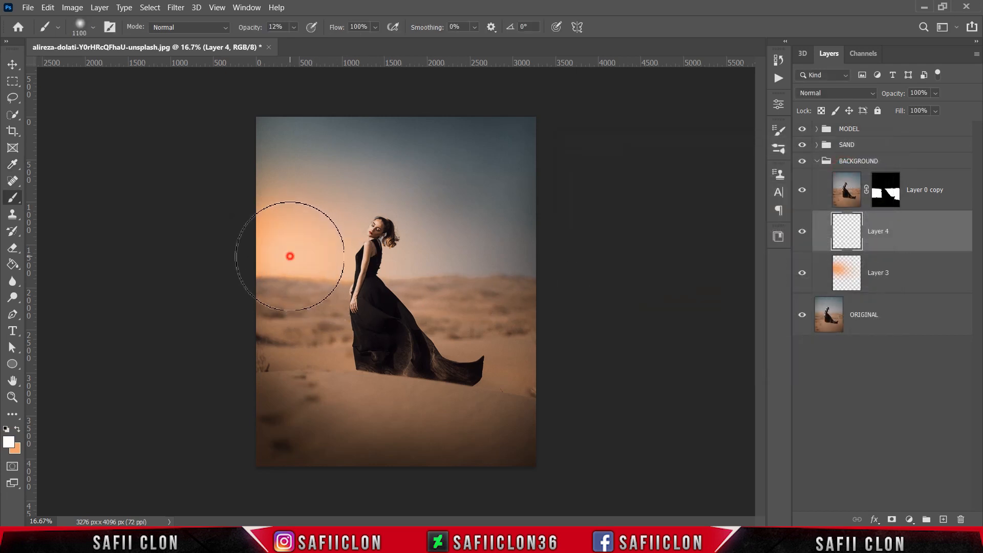
click(266, 243)
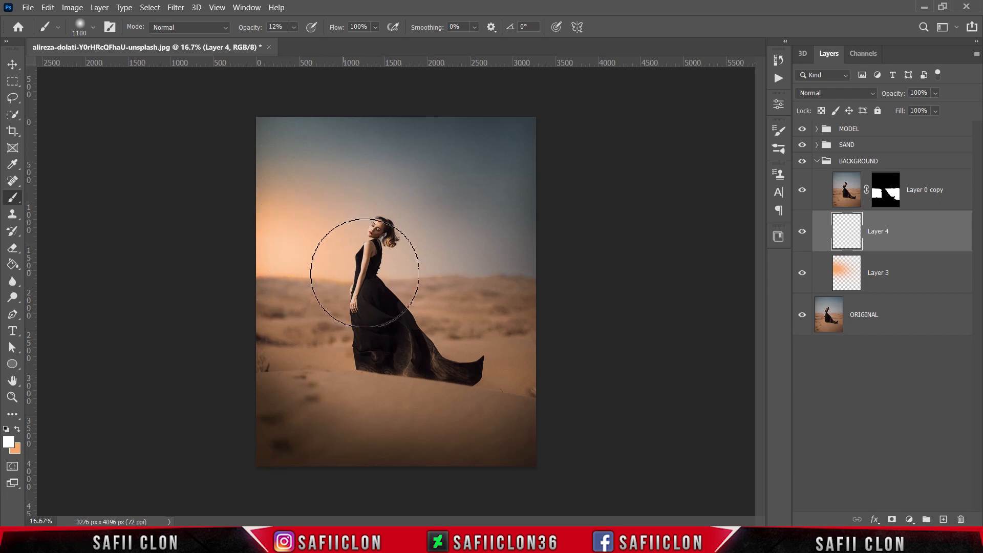
- Set Layer 4's blend mode to Color Dodge and its fill to 41%
click(835, 93)
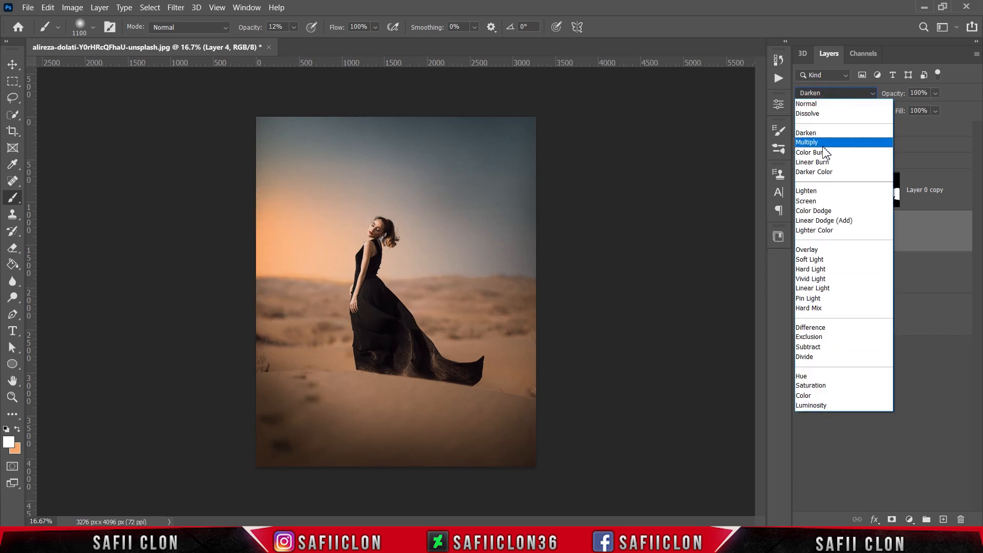
click(817, 210)
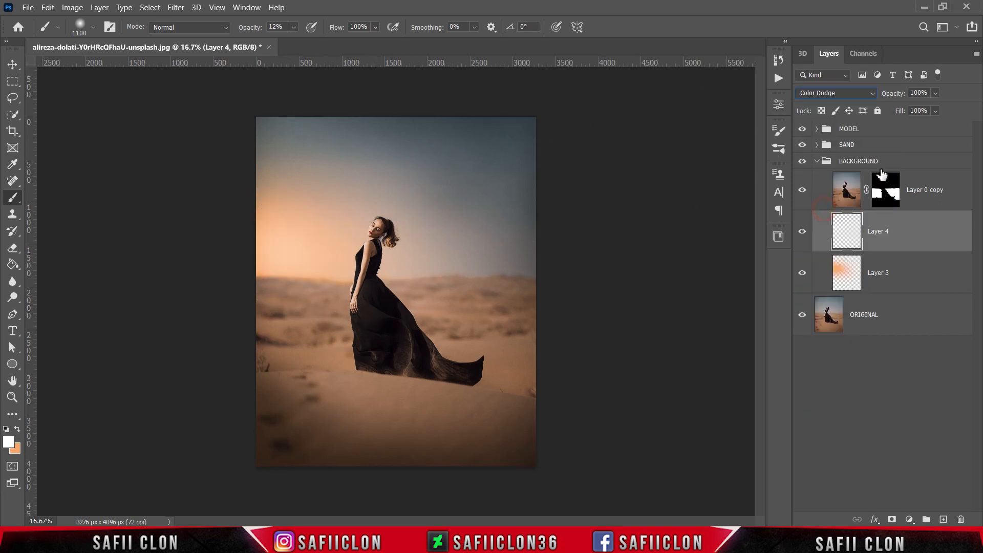
click(934, 111)
drag(952, 125, 942, 127)
click(933, 112)
- Brighten the sunset on Layer 4 with more white dabs at the photo's left edge, enlarging the brush to 1200 px
key(ctrl+plus)
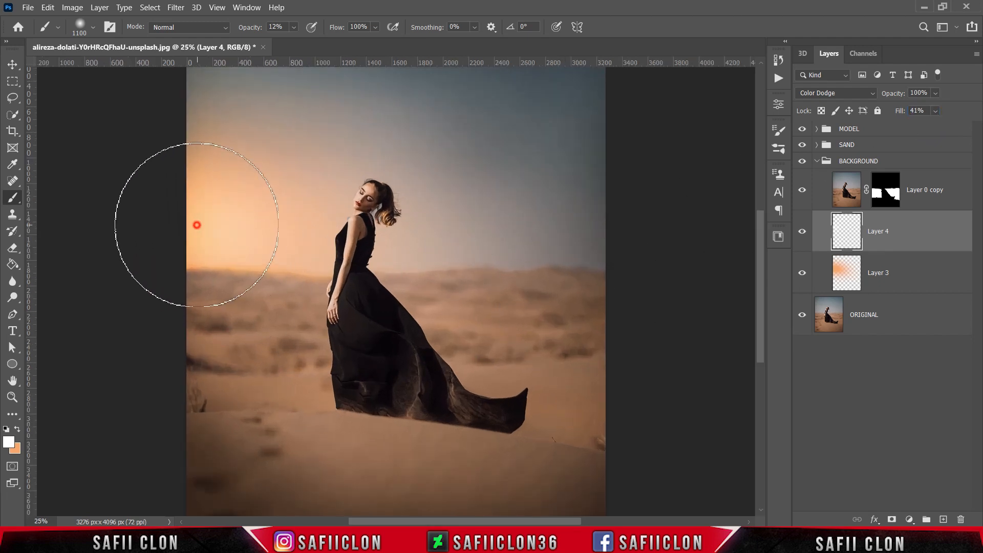
click(207, 247)
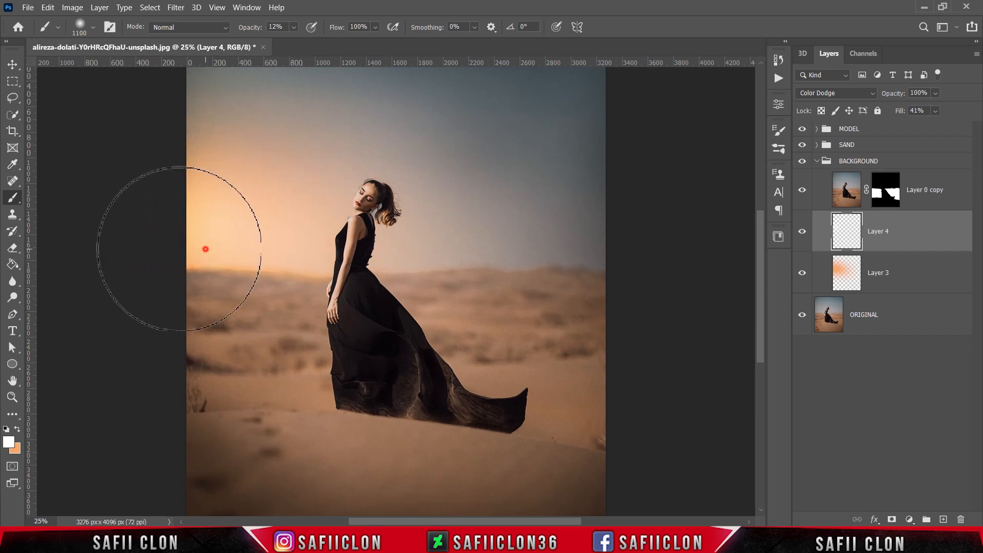
scroll(198, 248, up, 1)
key(bracketright)
key(bracketright)
click(200, 213)
click(185, 239)
click(155, 302)
- Add smaller white dabs on Layer 4 close to the left horizon, finishing with a 900 px brush in the sky above
key(bracketleft)
key(bracketleft)
key(bracketleft)
key(bracketleft)
key(bracketleft)
key(bracketleft)
key(bracketleft)
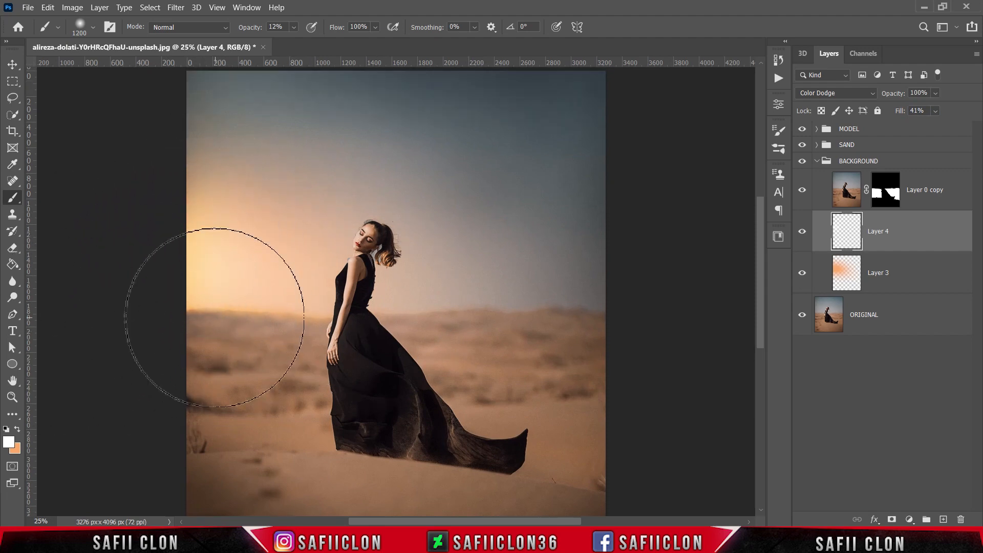
click(209, 306)
click(252, 297)
key(bracketright)
key(bracketright)
key(bracketright)
click(248, 255)
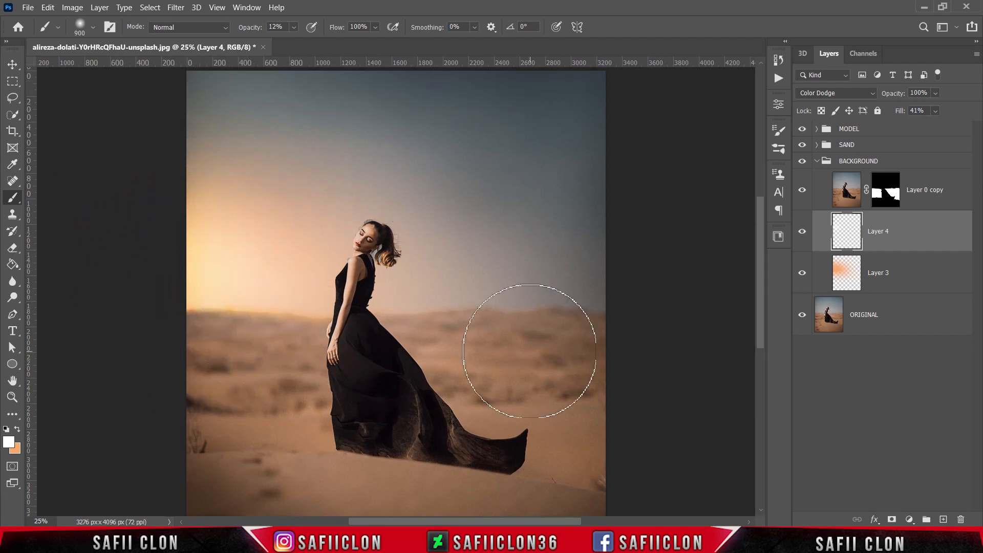
- Place Layer 4 beneath Layer 3 and extend its white glow along the left sky, enlarging the brush to 1100 px
drag(909, 236, 904, 287)
click(171, 222)
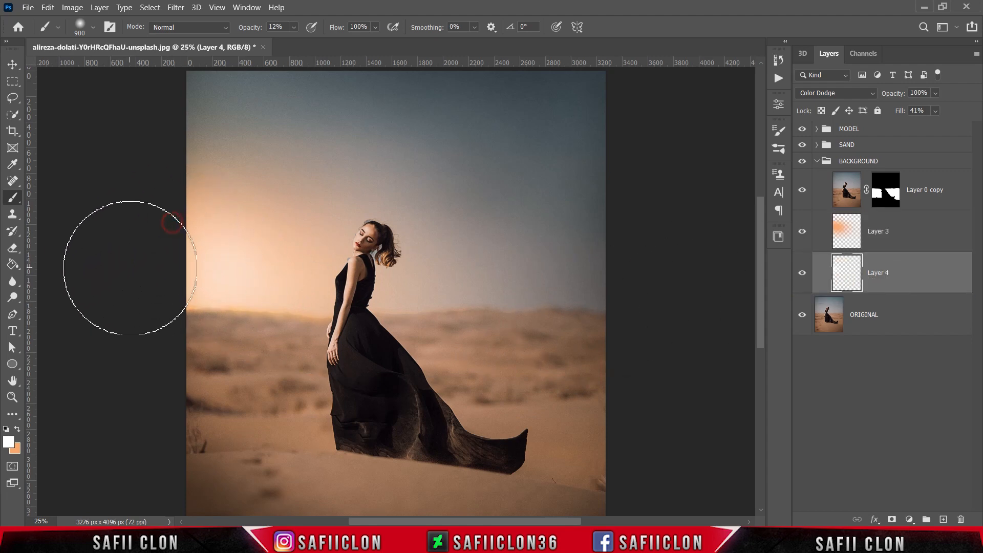
click(165, 229)
click(177, 296)
key(bracketright)
key(bracketright)
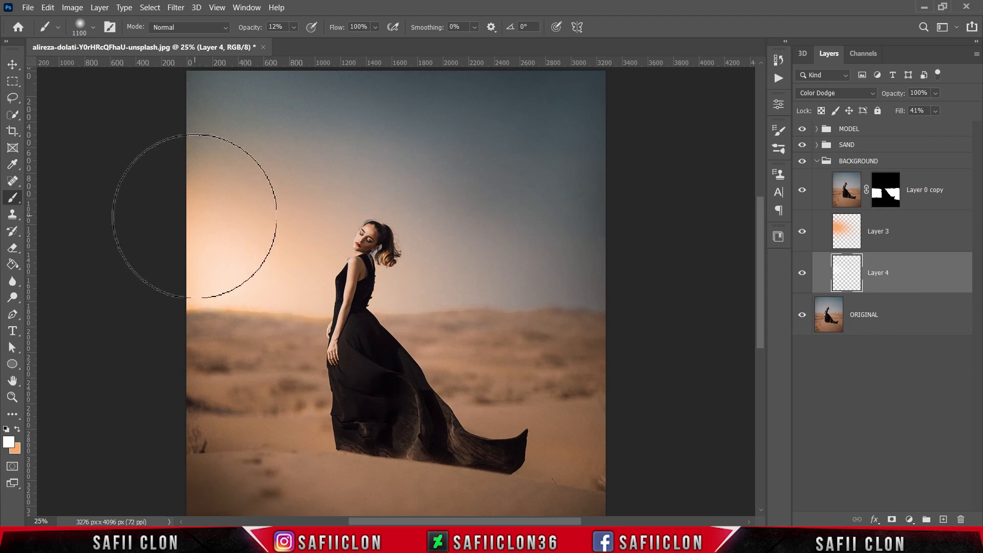
click(279, 259)
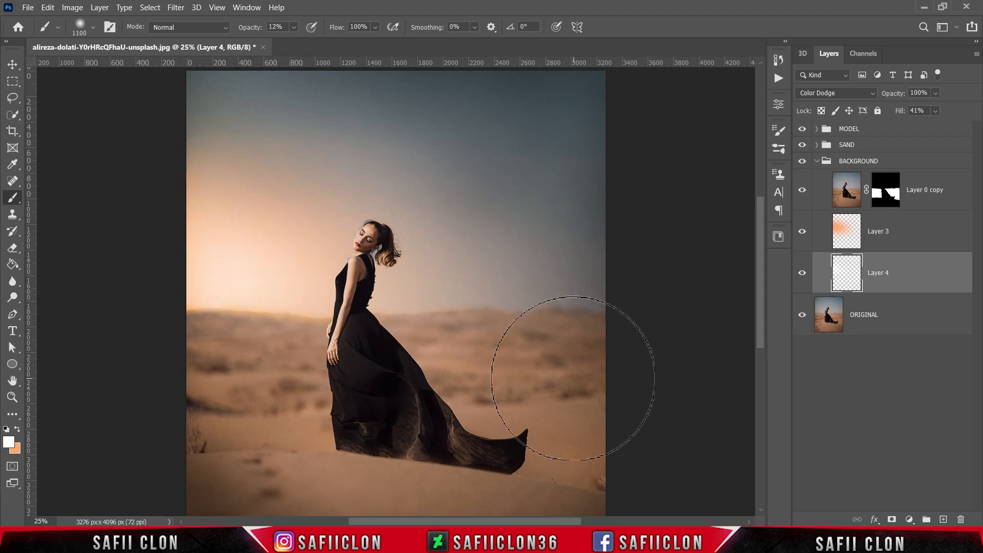
- Compare the sky with Layer 3 hidden, and paint more orange on Layer 3 across the upper left sky, enlarging the brush to 1500 px
click(929, 239)
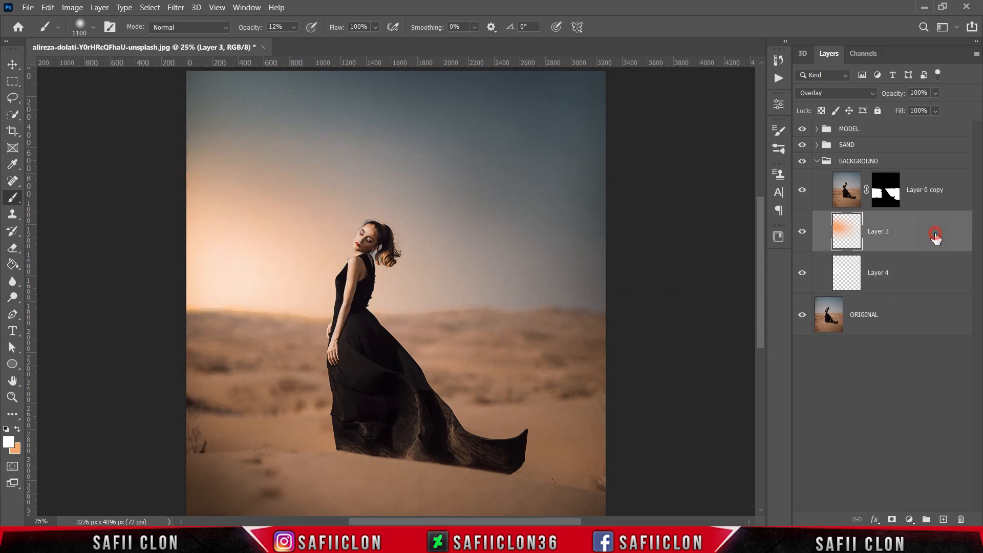
click(804, 232)
click(805, 232)
drag(166, 145, 259, 201)
key(bracketright)
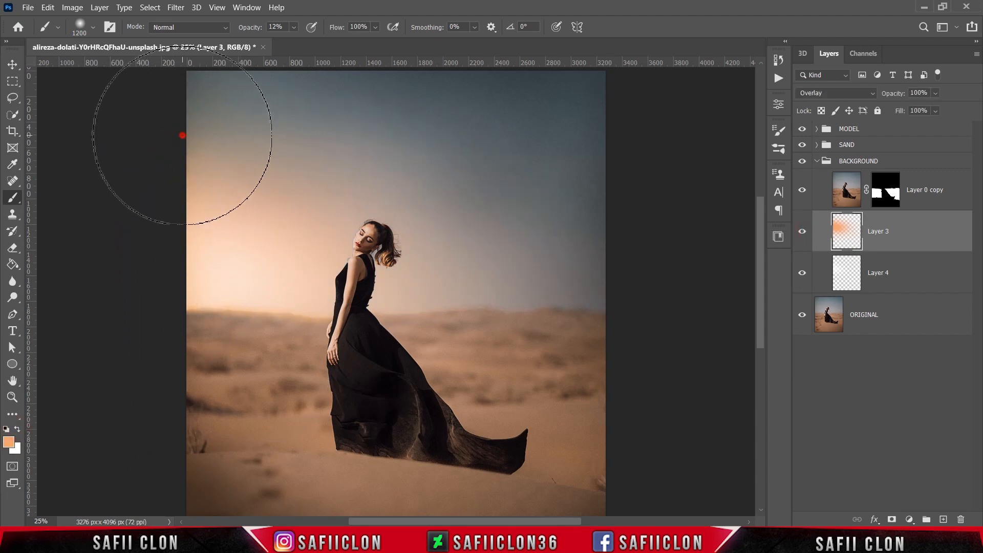
key(bracketright)
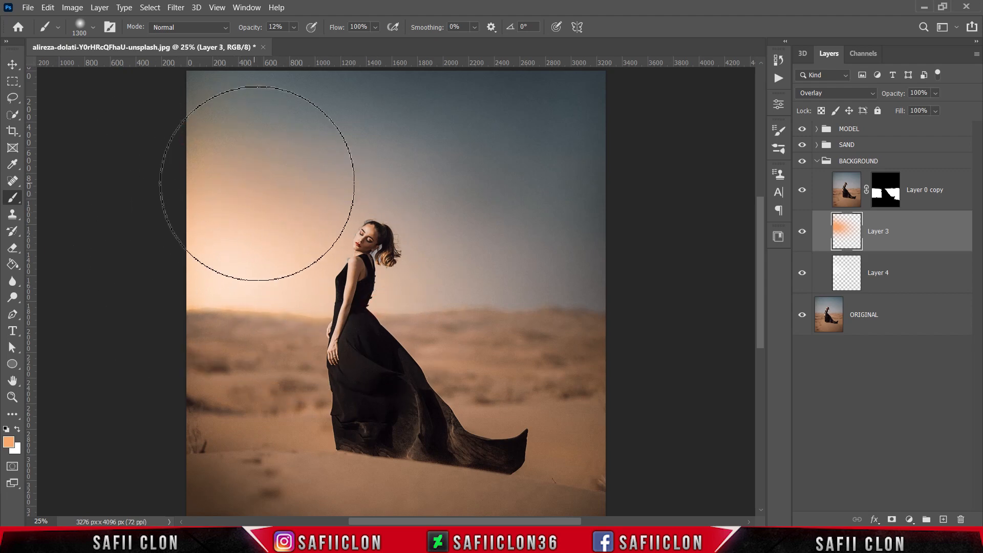
key(bracketright)
key(bracketright)
click(170, 211)
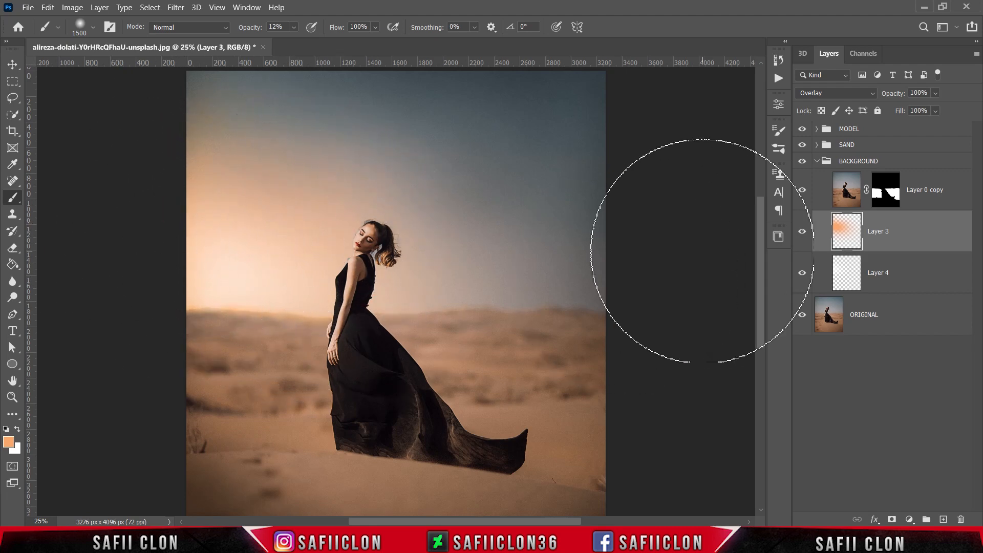
- Add a Hue/Saturation adjustment directly above the ORIGINAL layer, raise its saturation, and compare the image with the adjustment hidden
key(ctrl+minus)
key(ctrl+minus)
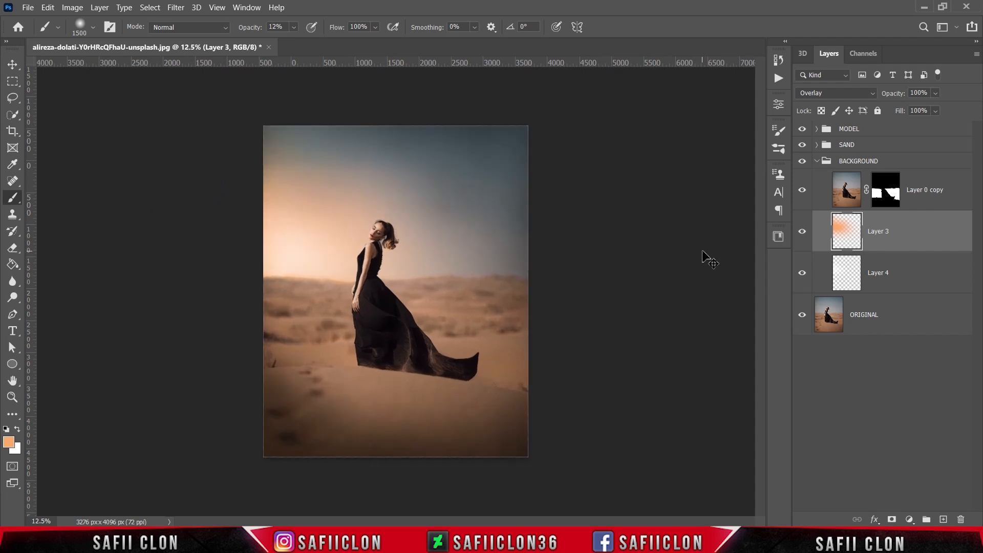
key(ctrl+plus)
click(900, 312)
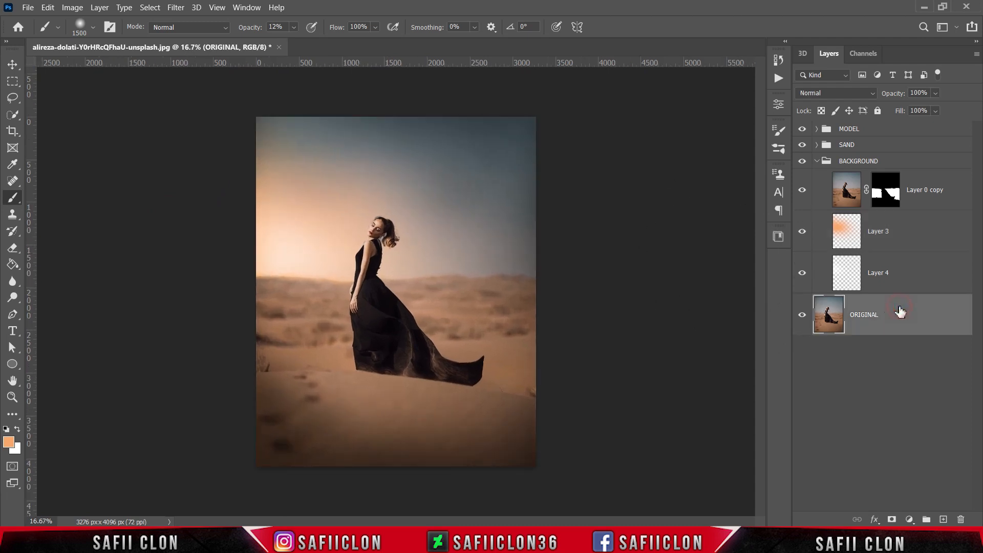
click(911, 520)
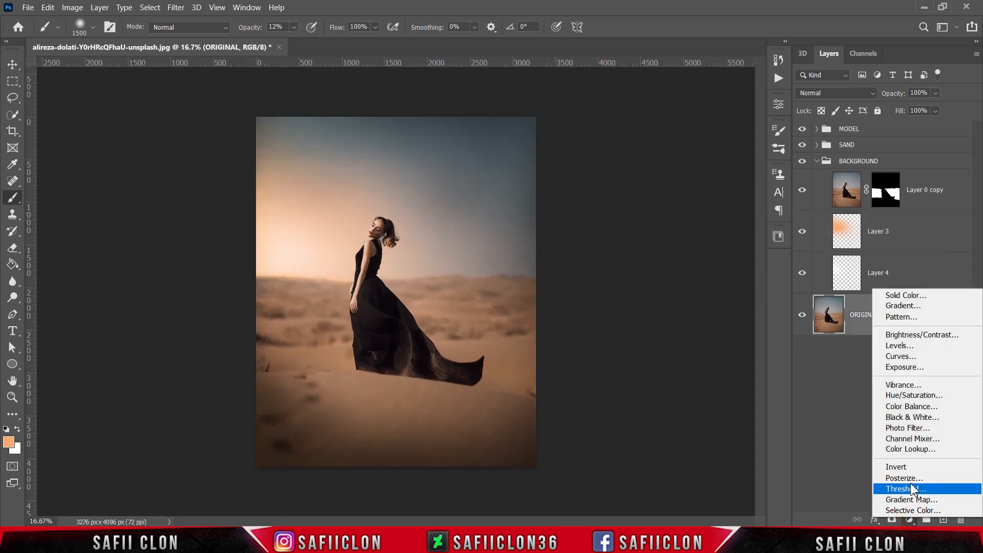
click(915, 397)
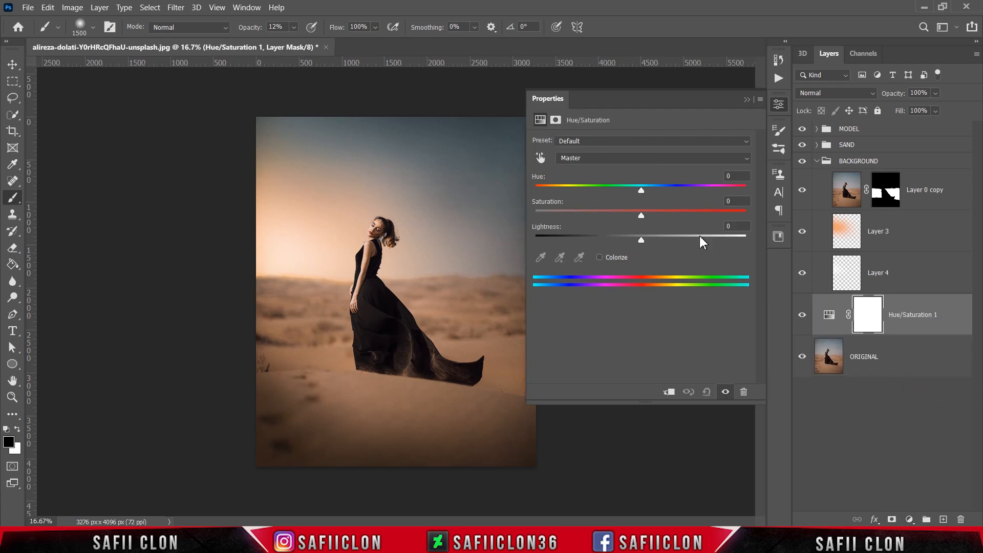
drag(642, 216, 671, 215)
click(745, 100)
click(802, 315)
click(801, 316)
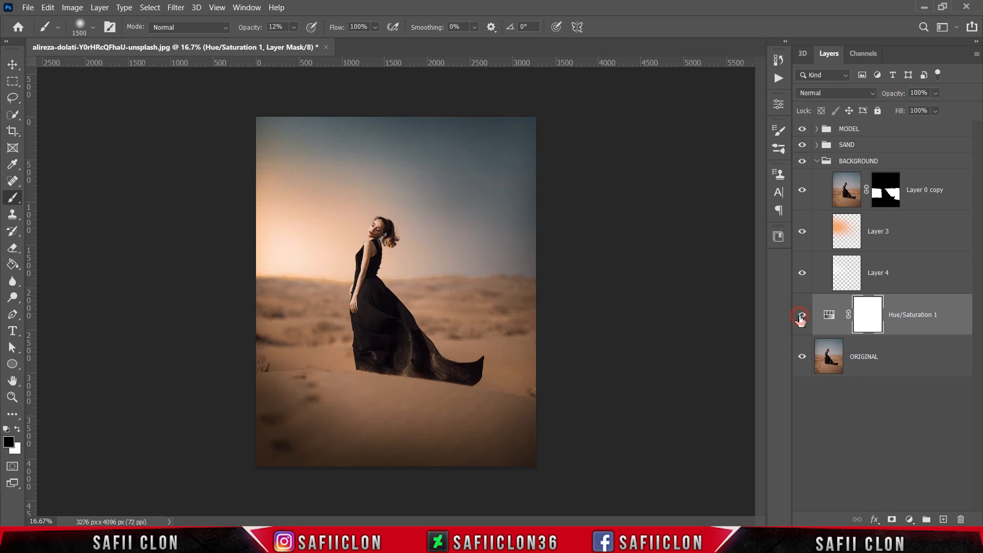
- Collapse the BACKGROUND group, expand MODEL, and open Layer 0 copy 3's mask in Select and Mask with the On Layers view
click(817, 161)
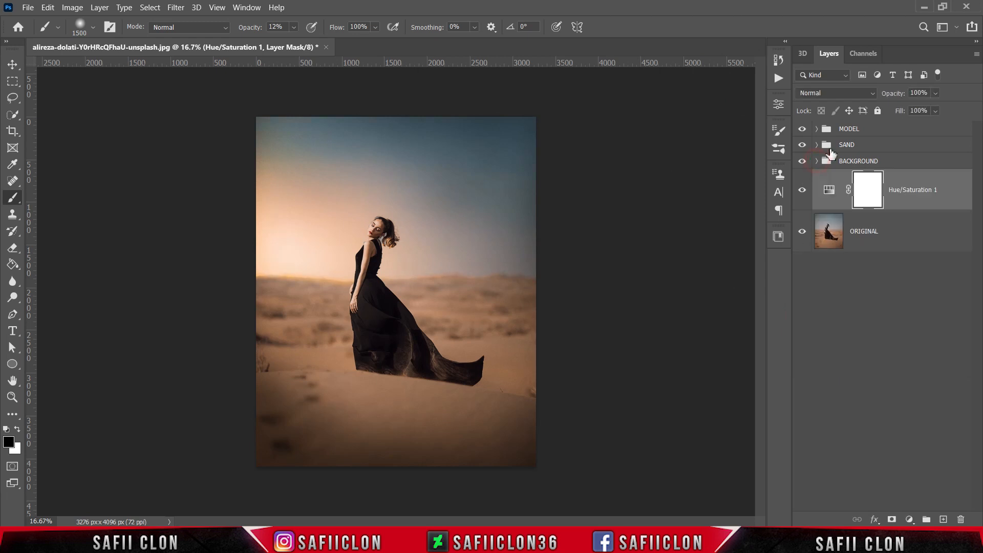
click(867, 132)
click(816, 130)
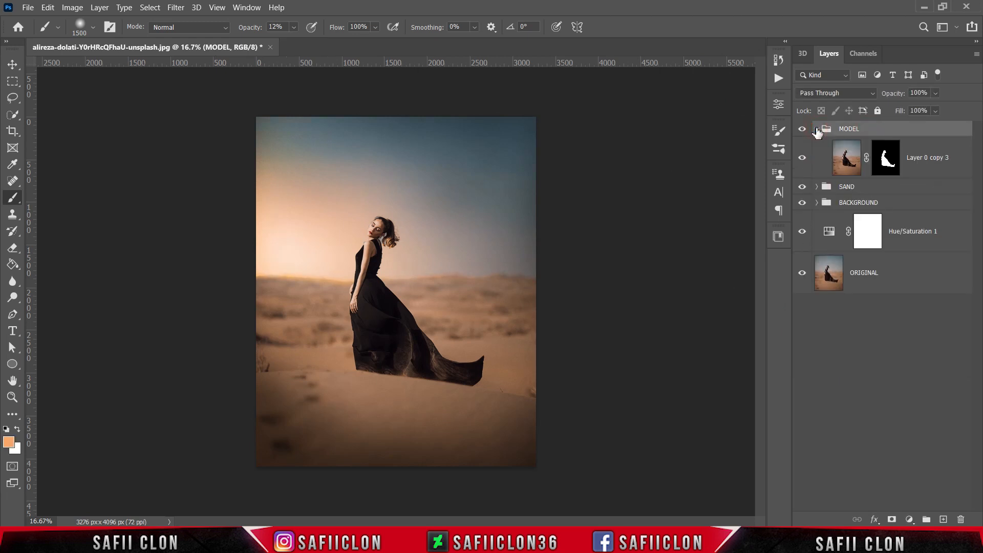
click(887, 159)
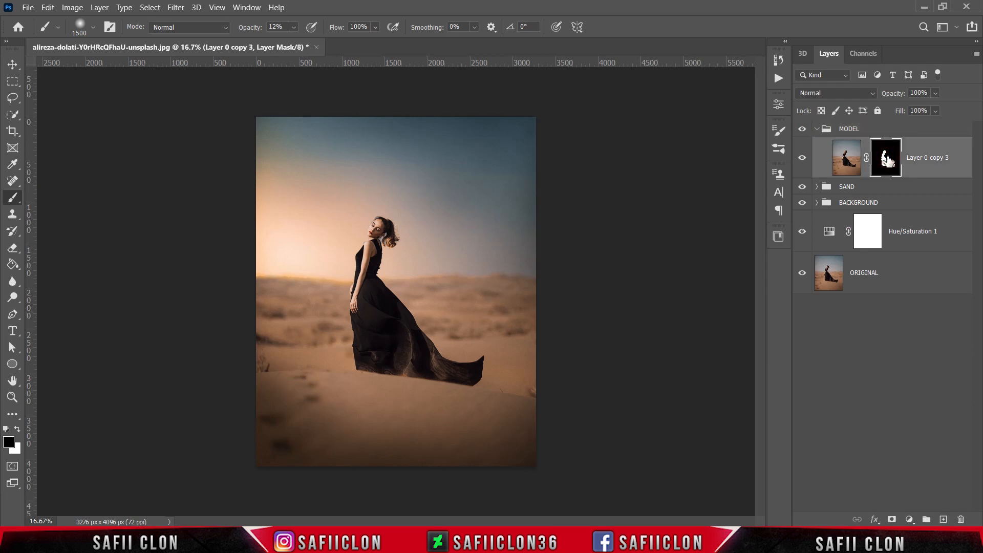
right_click(887, 161)
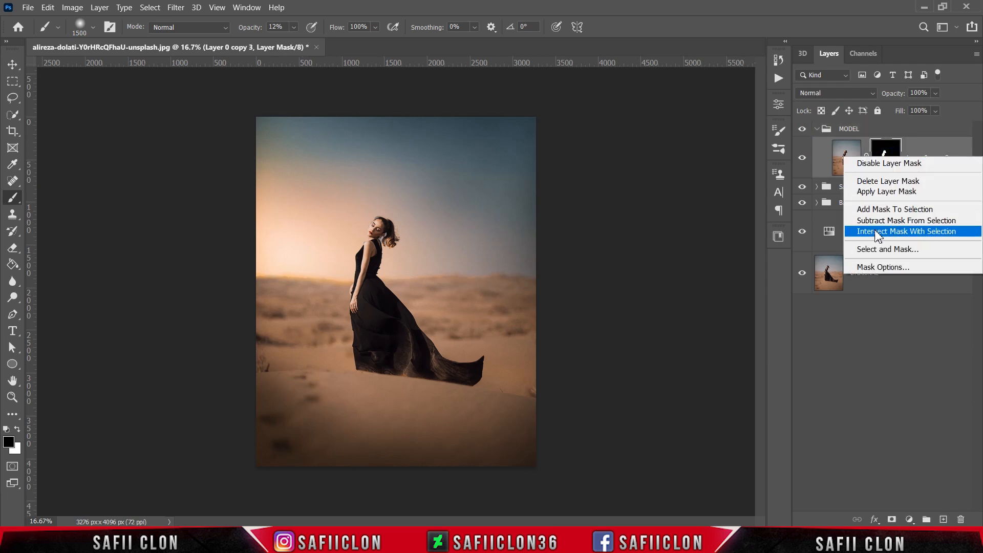
click(876, 249)
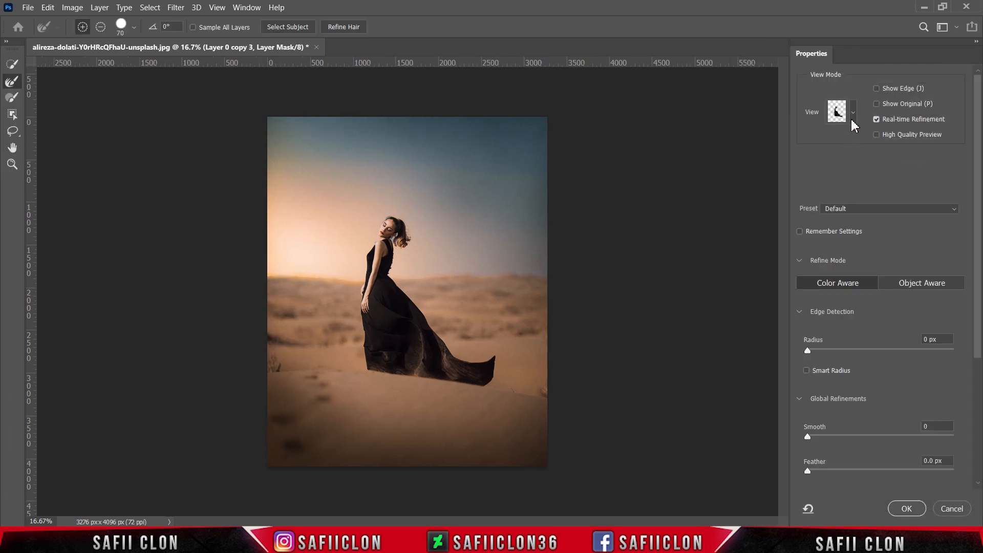
click(853, 113)
click(816, 295)
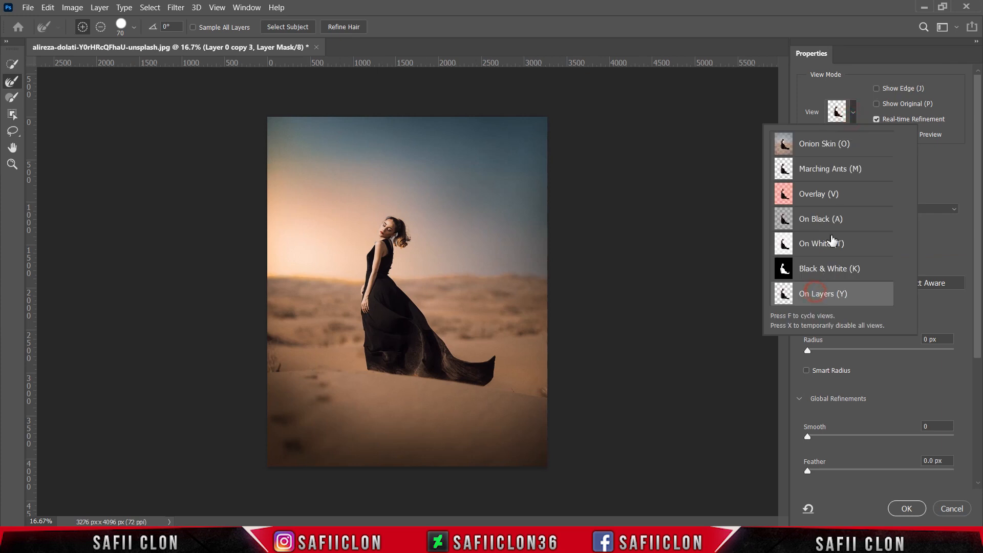
click(854, 114)
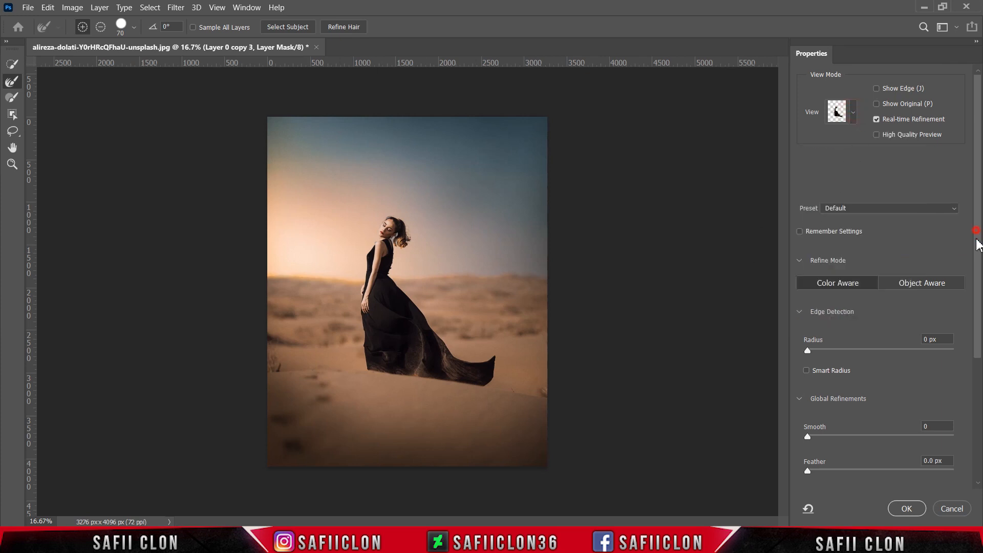
drag(978, 241, 978, 360)
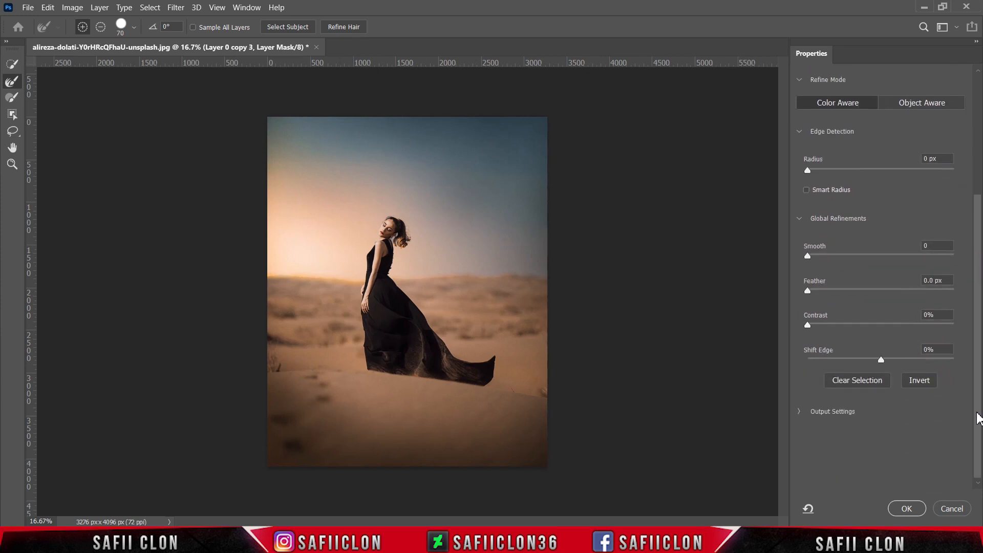
- Refine the model mask around the woman's shoulder and hair with the Refine Edge Brush at 45 px, and apply the refinement
click(13, 81)
click(134, 26)
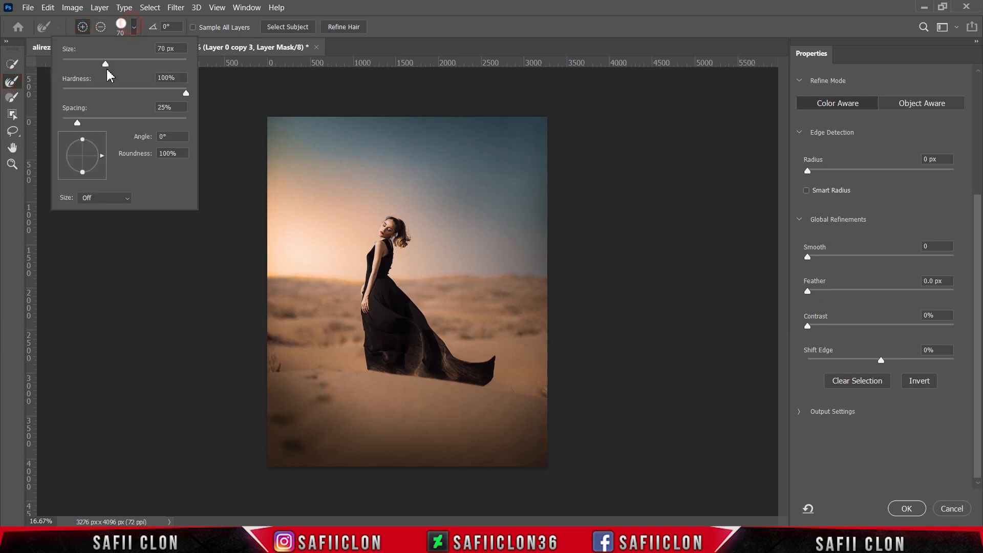
click(134, 26)
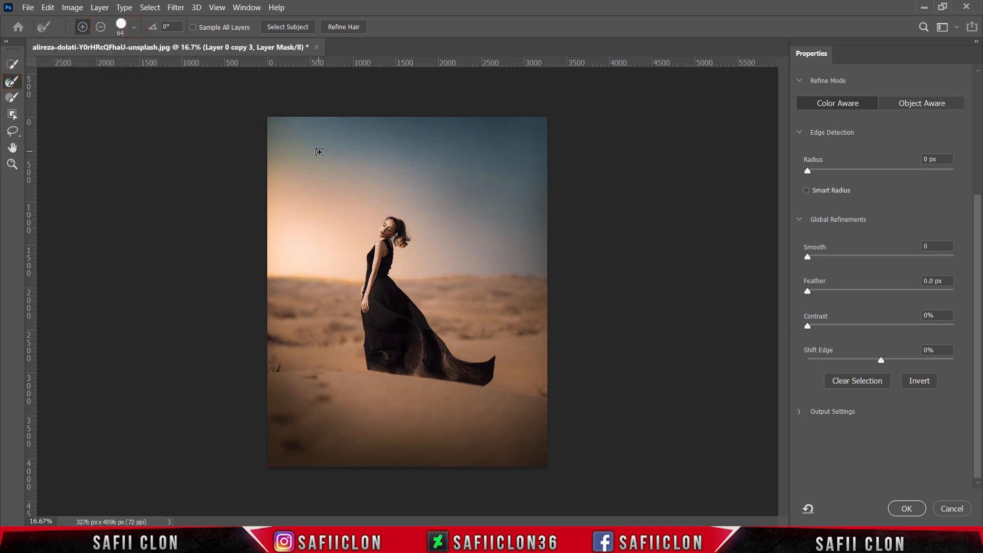
key(ctrl+plus)
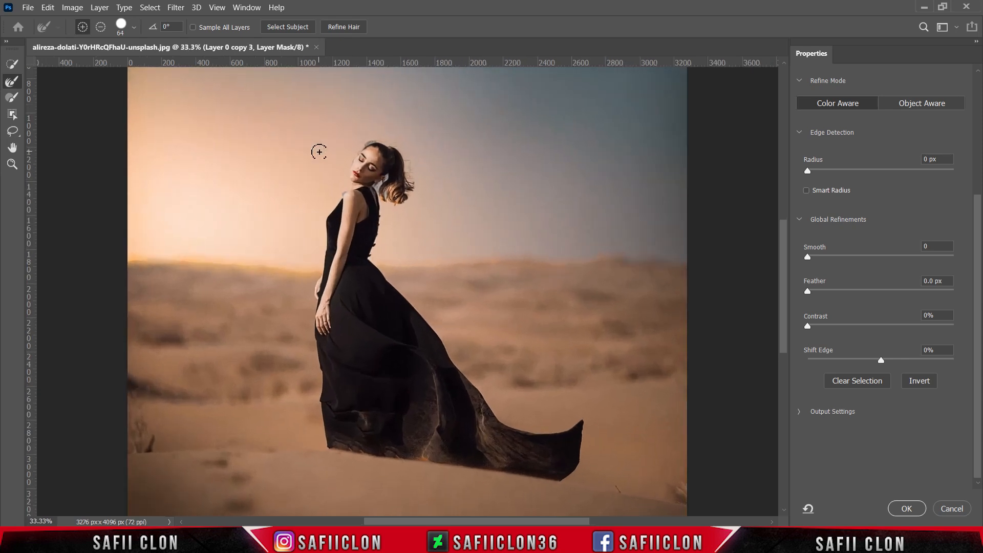
scroll(397, 299, up, 2)
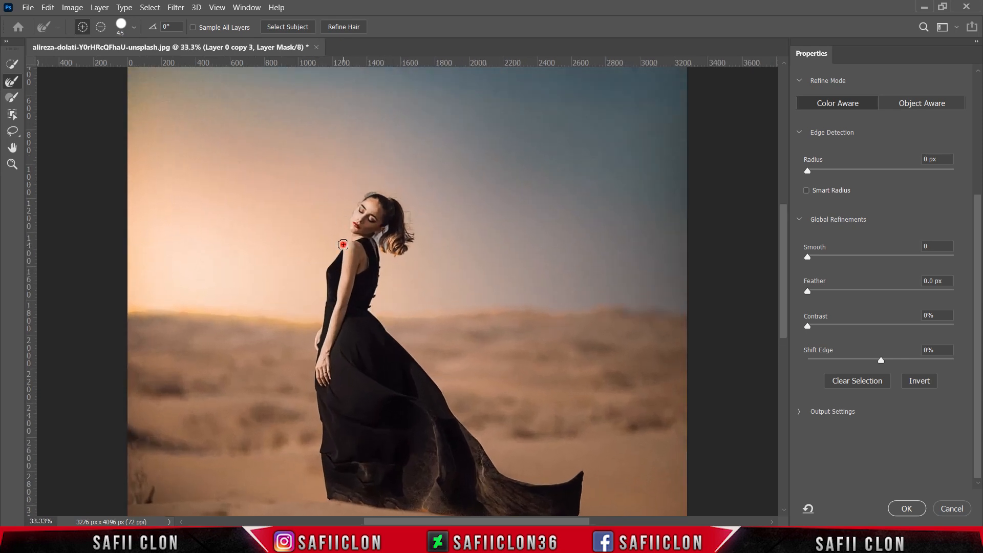
key(bracketleft)
click(917, 509)
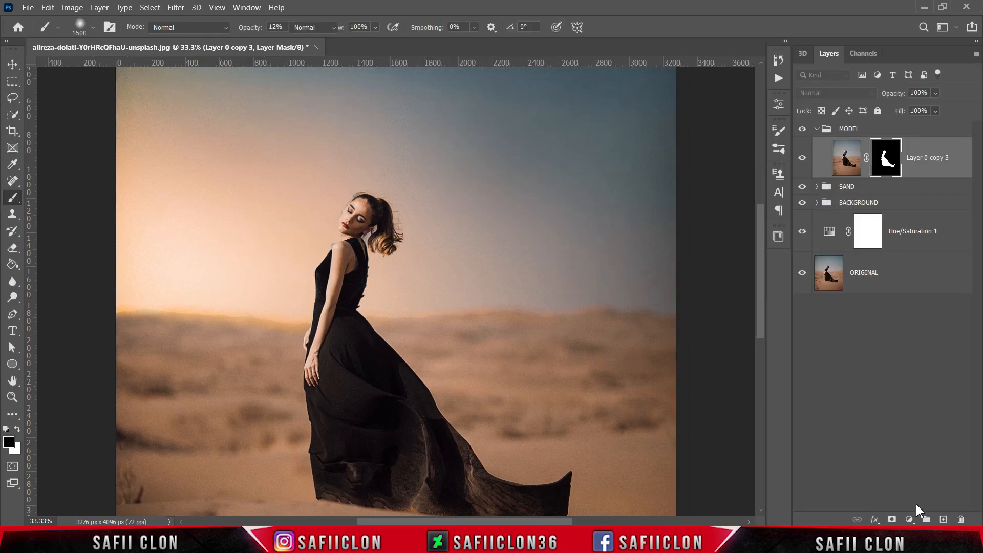
- Add a Curves adjustment clipped to Layer 0 copy 3 in the MODEL group
key(ctrl+minus)
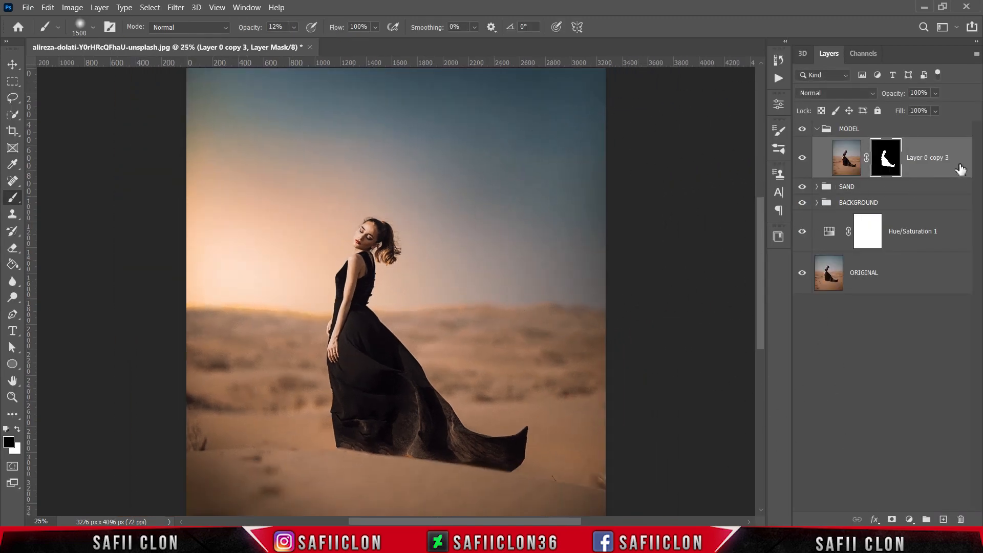
click(959, 165)
click(909, 519)
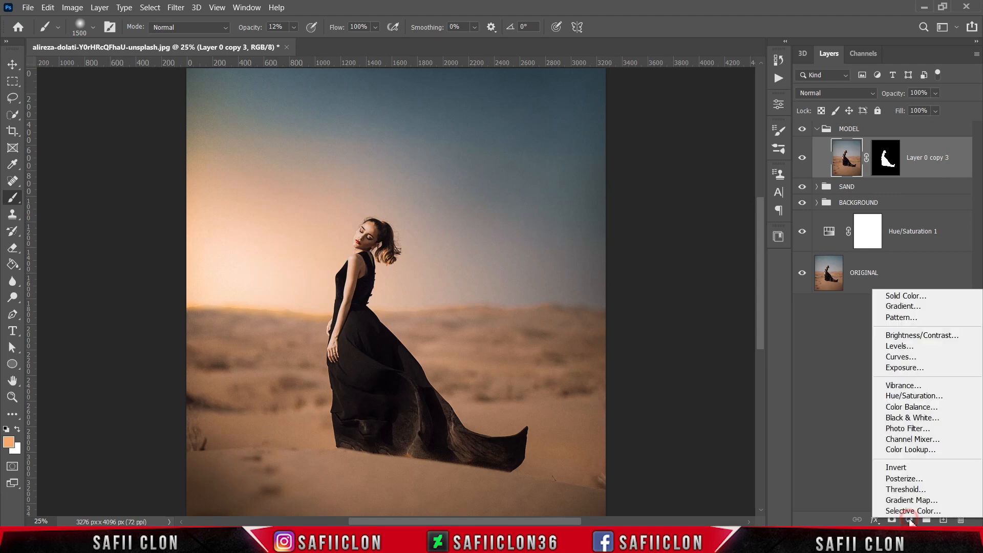
click(904, 356)
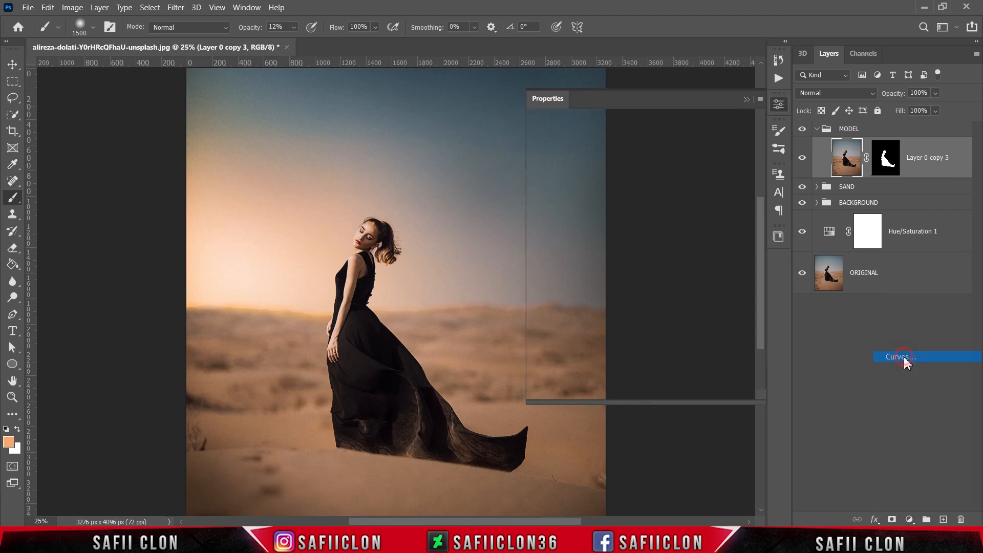
click(668, 392)
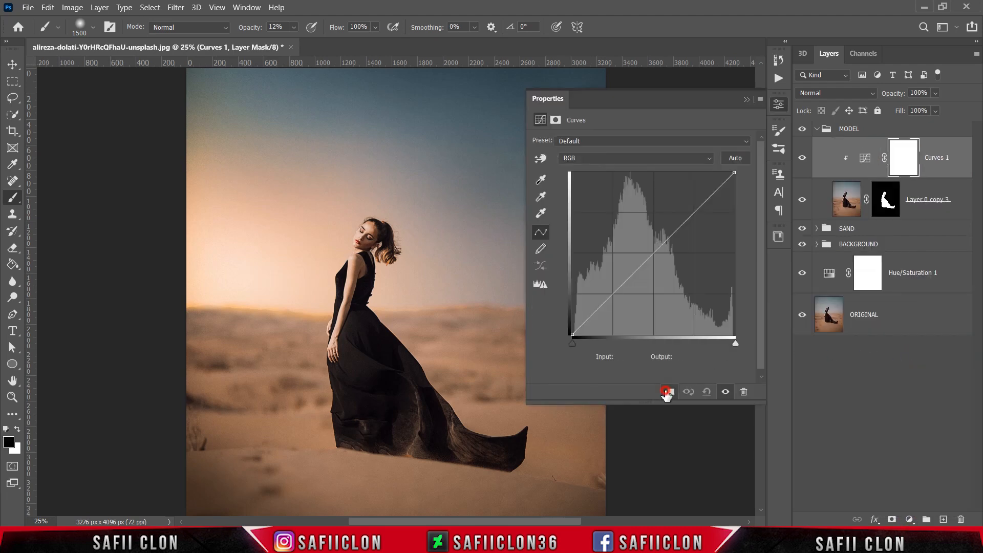
- Add a midtone point to the RGB curve with input 131 and output 127
click(653, 253)
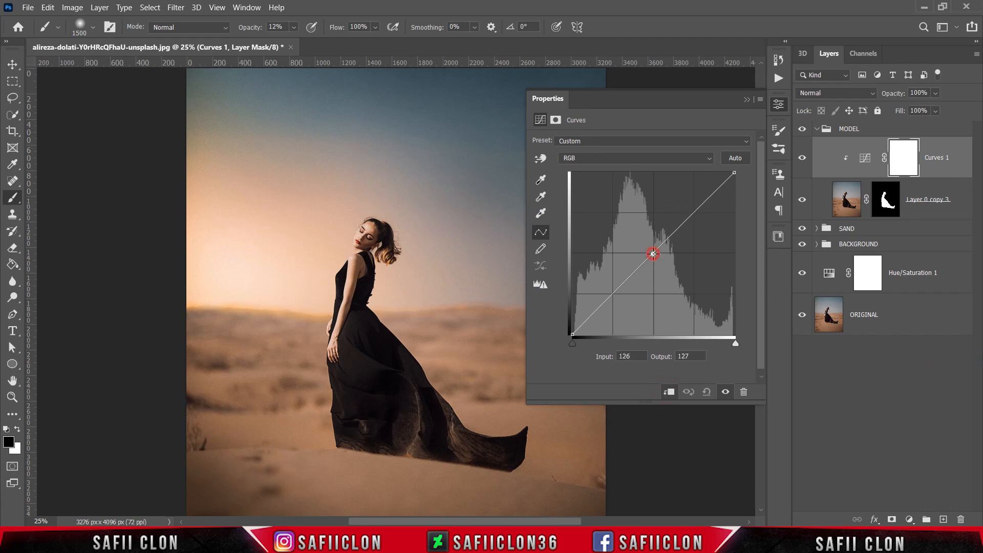
double_click(624, 356)
text(131)
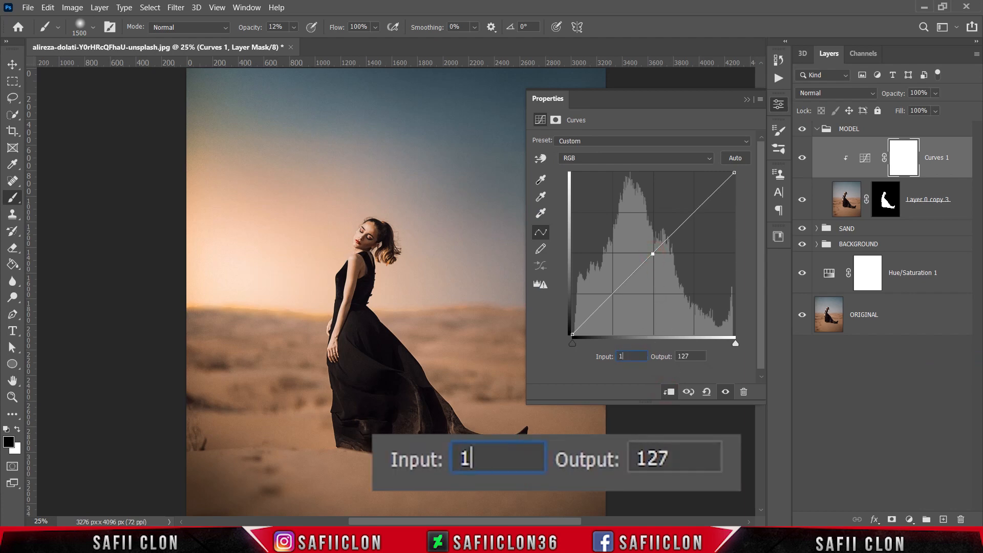
click(694, 355)
double_click(694, 356)
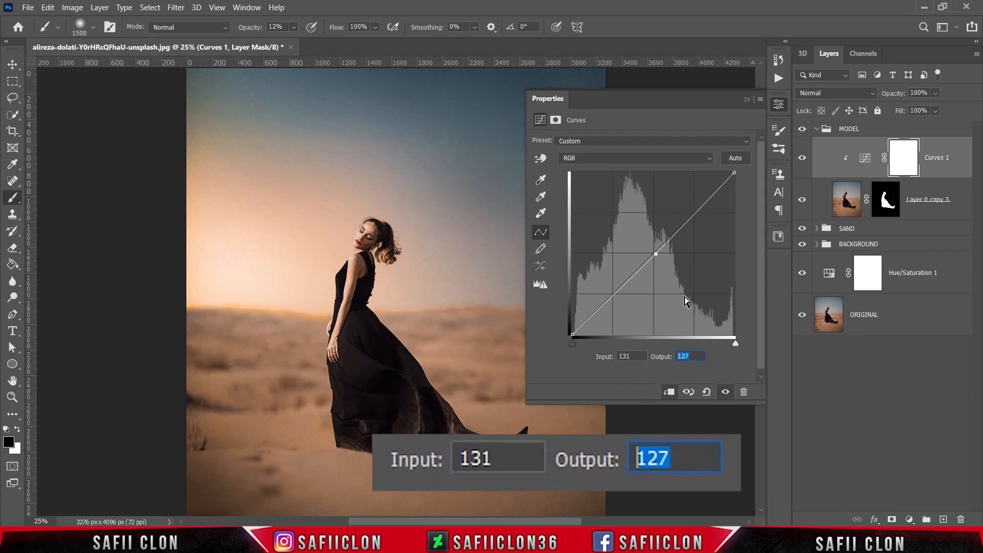
text(127)
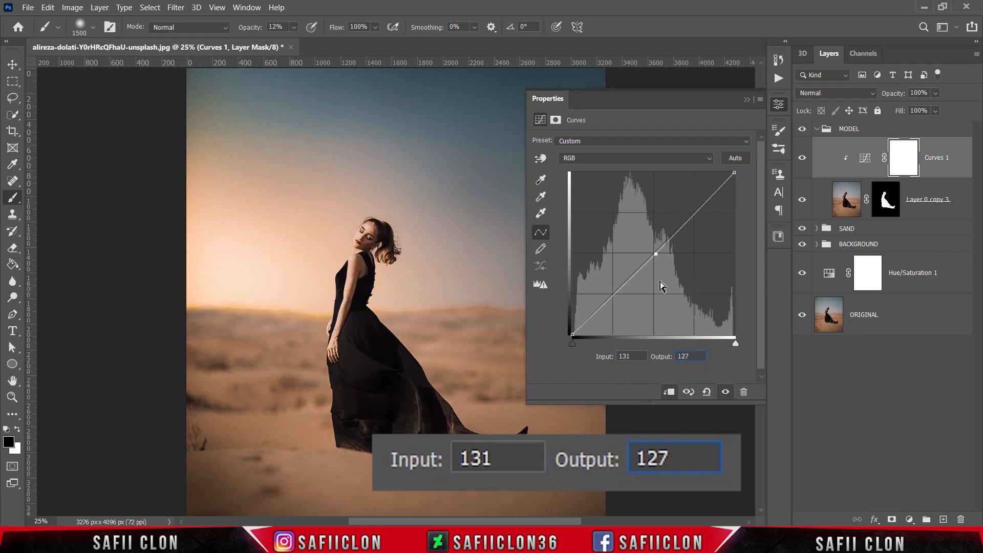
- Add a shadow point to the RGB curve with input 62 and output 70
click(623, 285)
double_click(630, 356)
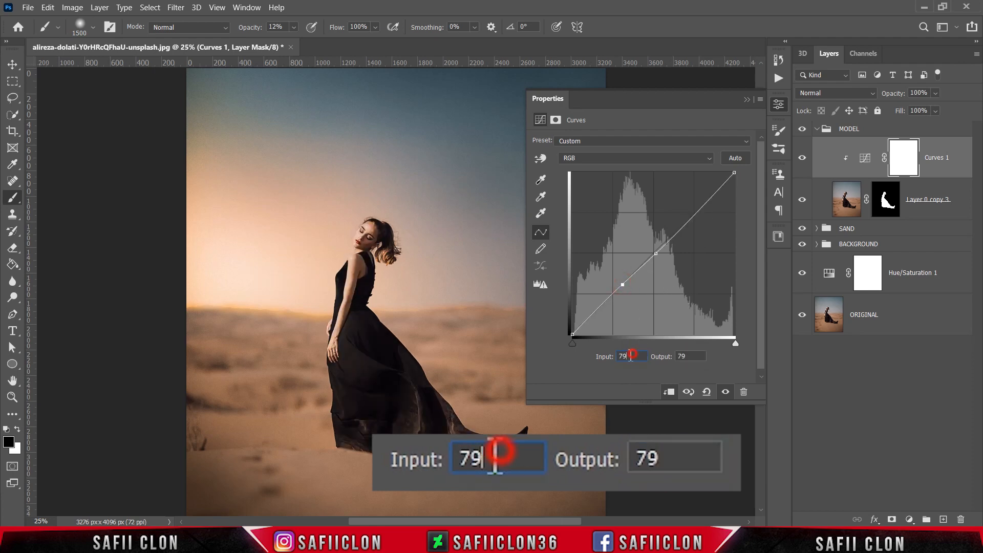
text(62)
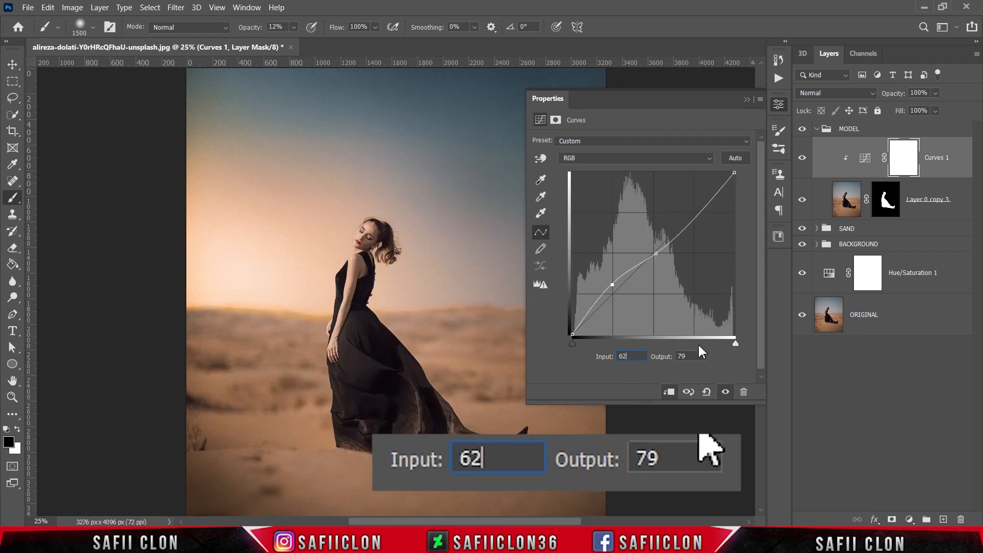
double_click(692, 356)
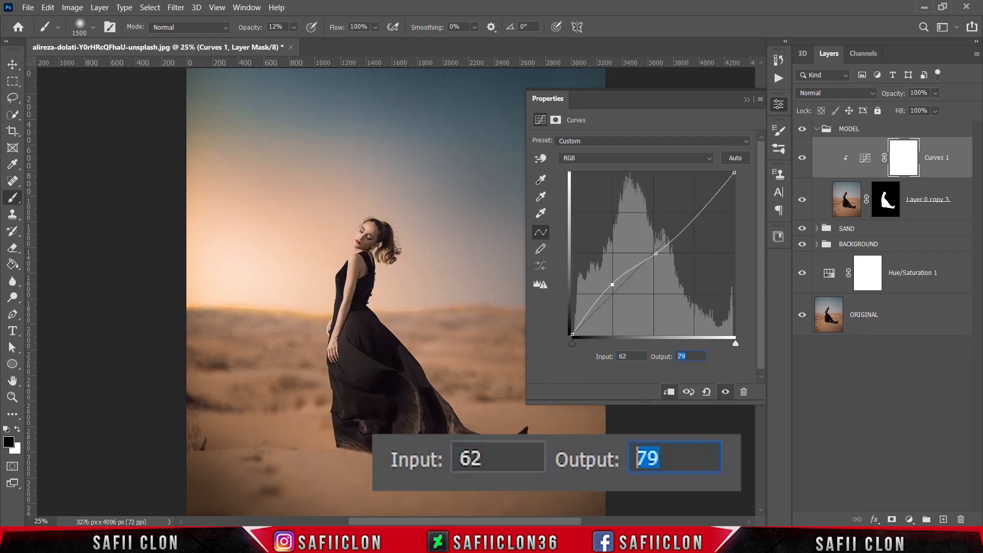
text(70)
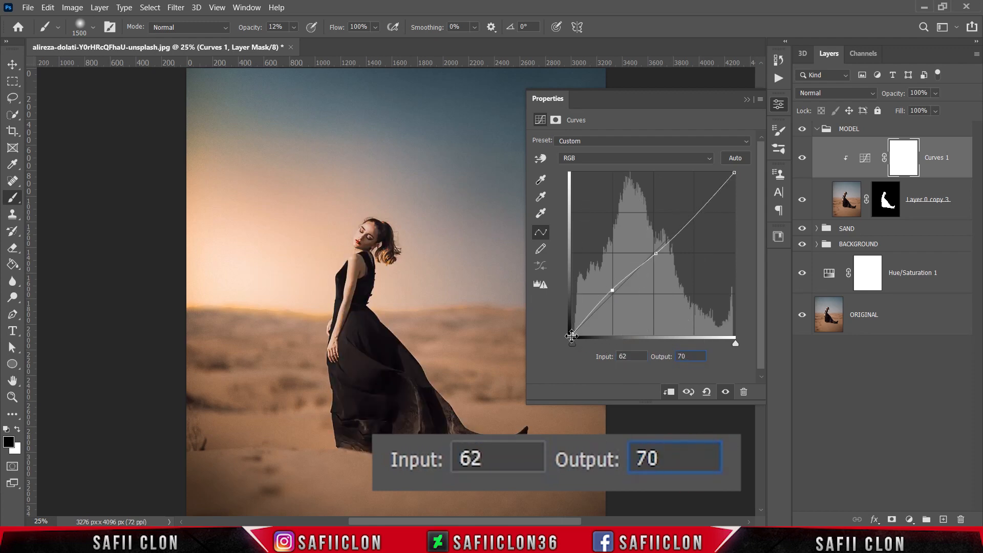
- Lift the curve's black point to output 14 at input 0, and close the Curves settings
click(572, 335)
double_click(621, 356)
double_click(681, 356)
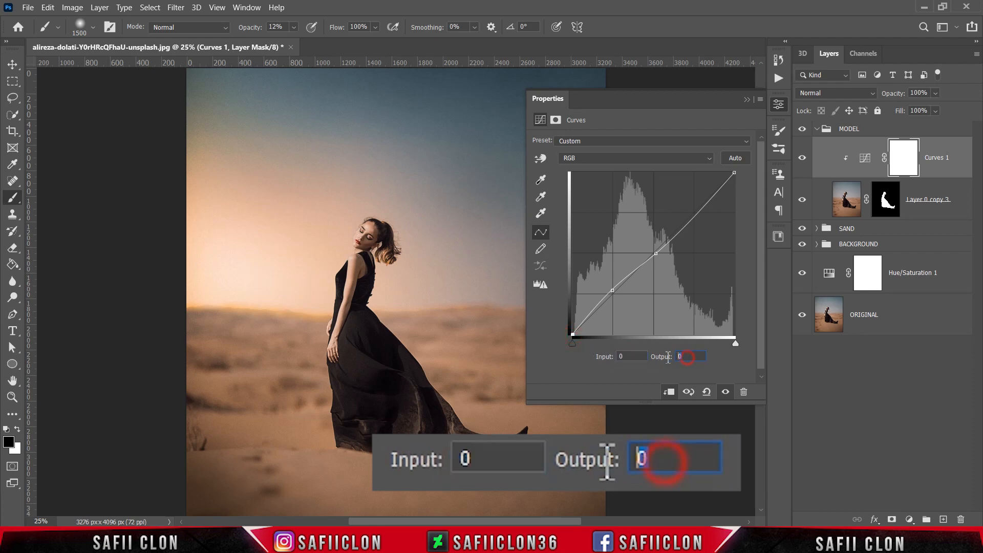
text(14)
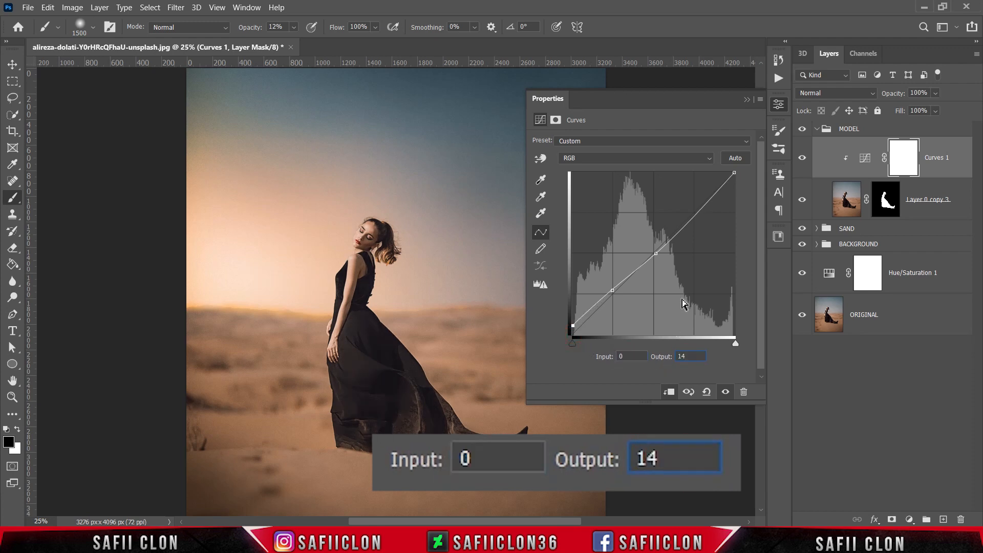
click(747, 100)
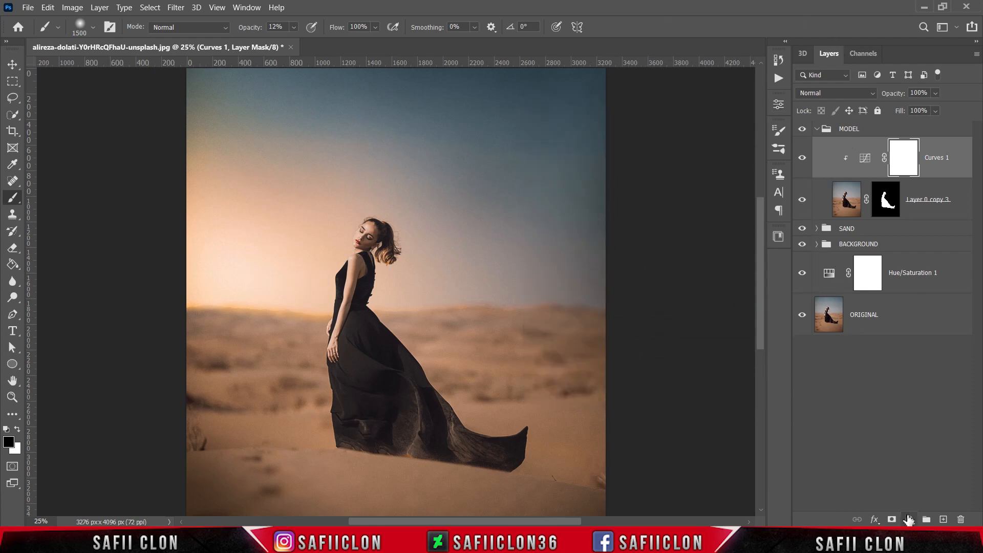
- Add a Brightness/Contrast adjustment above Curves 1 and clip it to the model layer
click(910, 519)
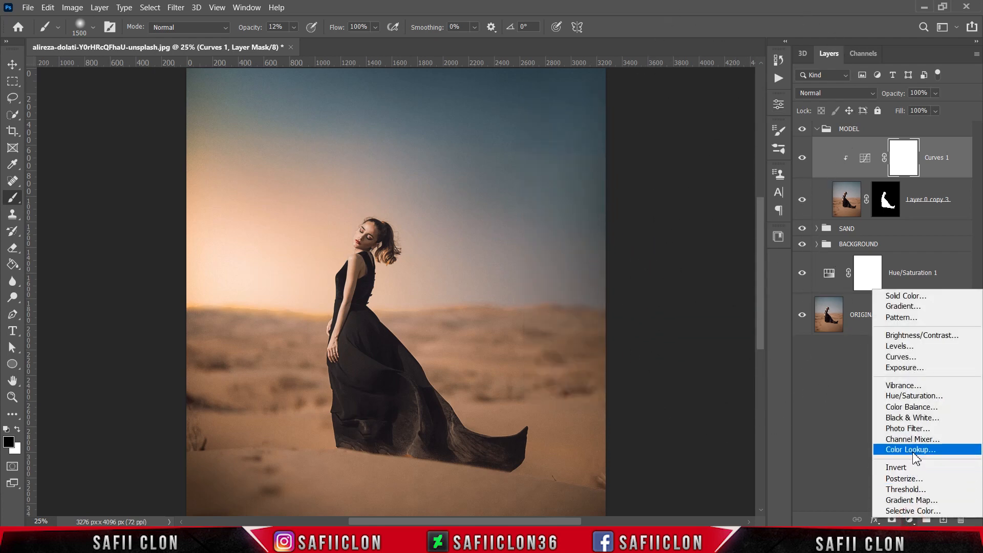
click(914, 336)
click(669, 393)
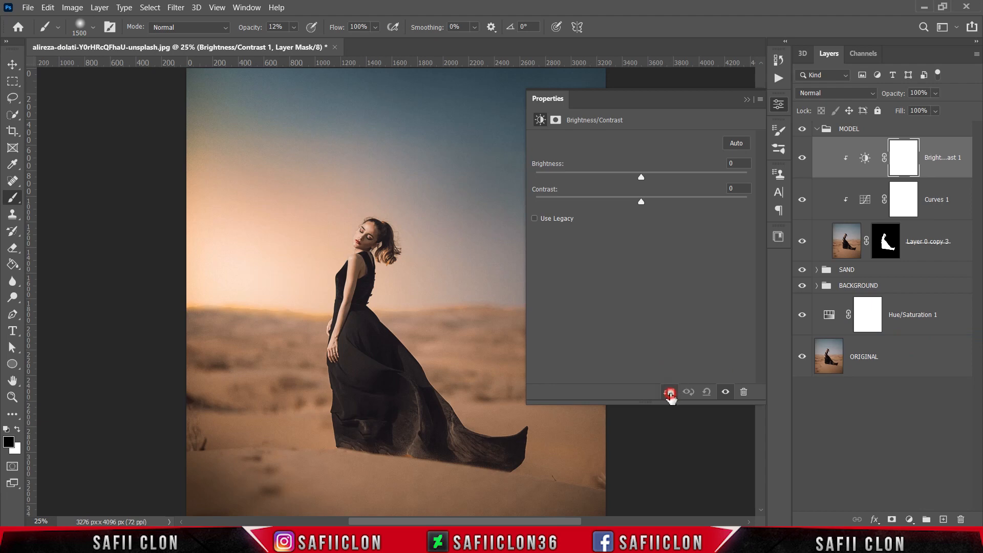
- Set the clipped Brightness/Contrast adjustment to brightness 75 and contrast 11, and invert its layer mask to black
drag(640, 176, 696, 176)
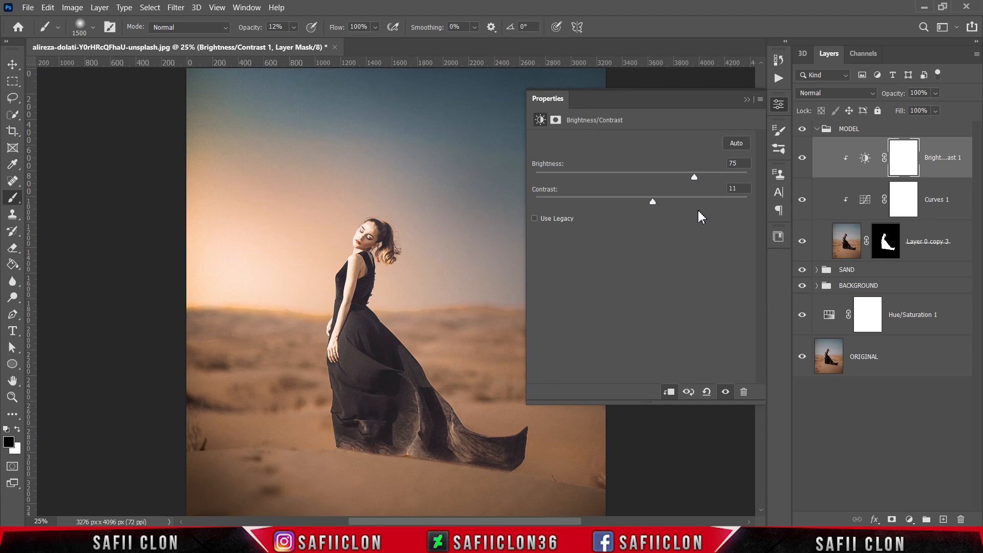
click(748, 100)
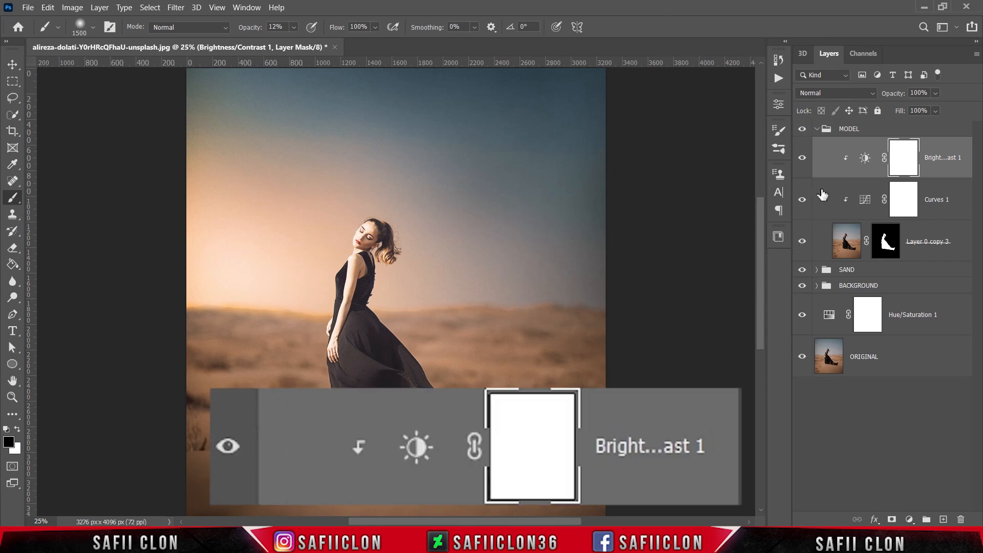
click(903, 156)
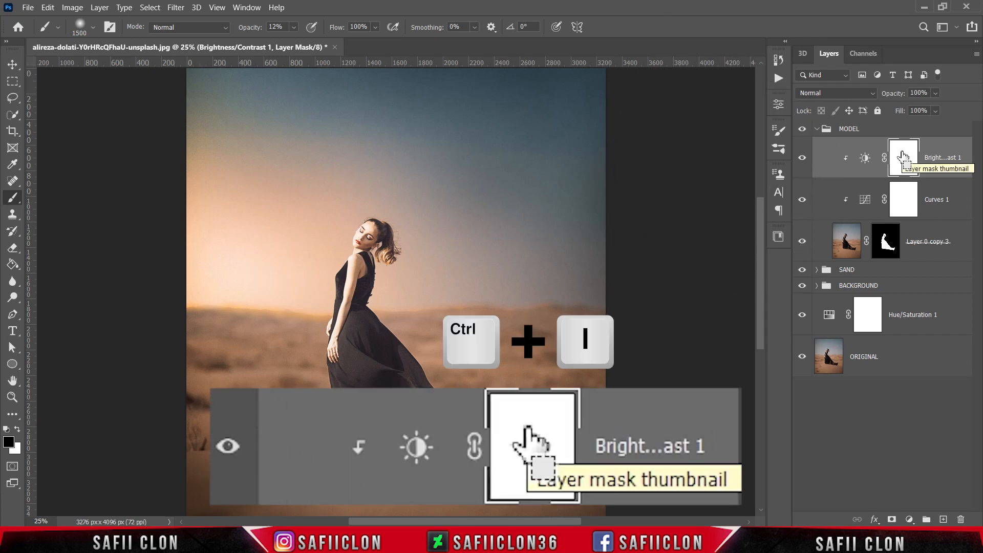
key(ctrl+i)
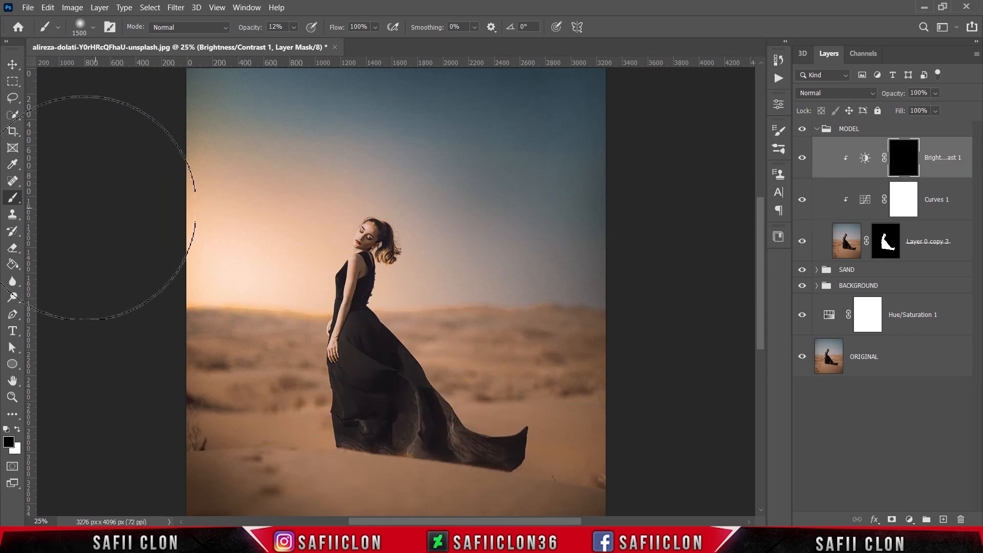
- Set up a Soft Round brush at 124 px and 9% opacity with white as the foreground color
right_click(13, 197)
click(49, 201)
click(93, 28)
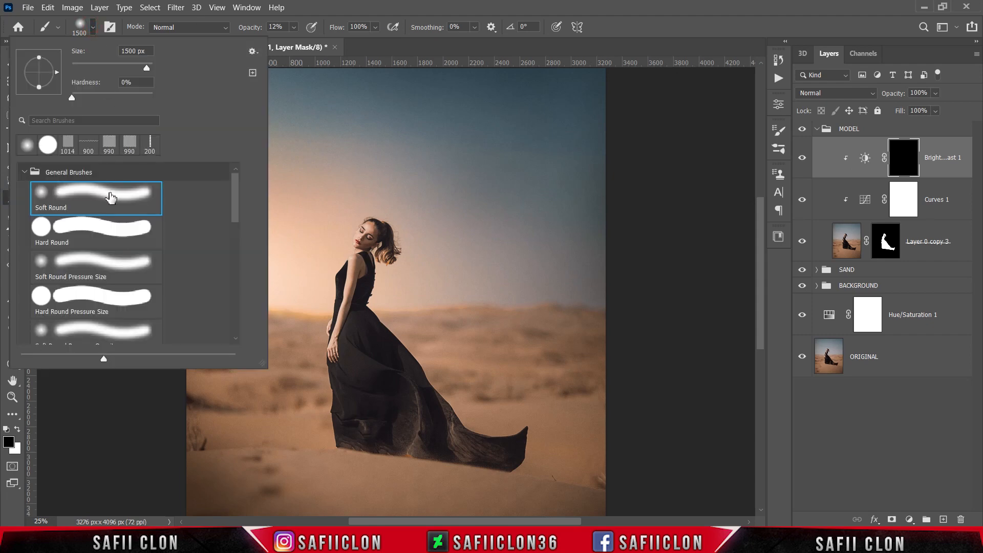
click(111, 198)
drag(147, 67, 117, 67)
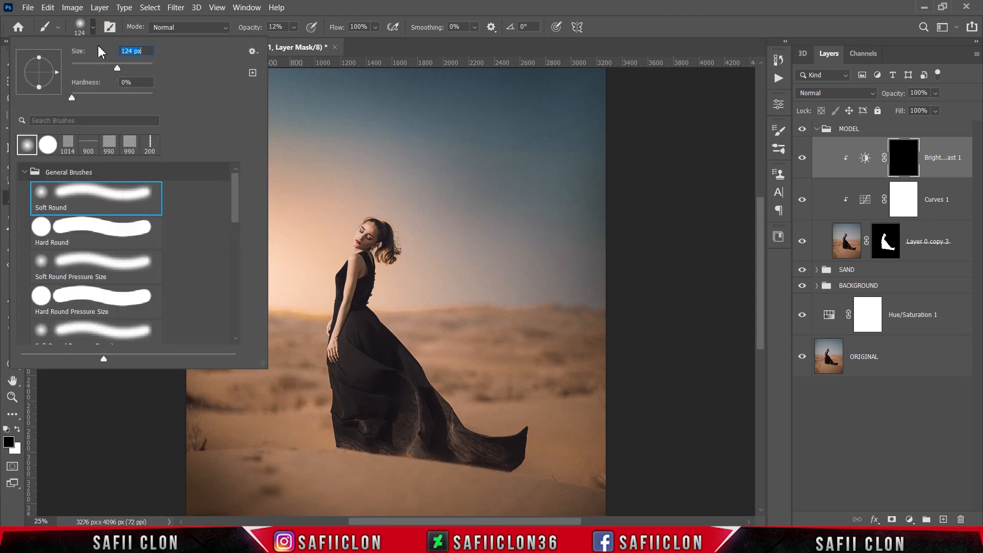
click(92, 30)
click(294, 27)
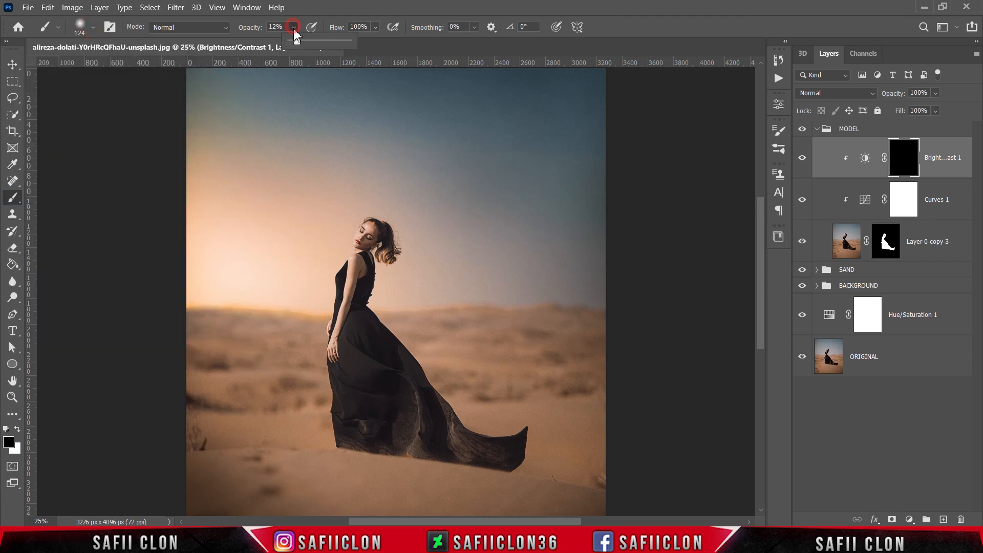
click(295, 29)
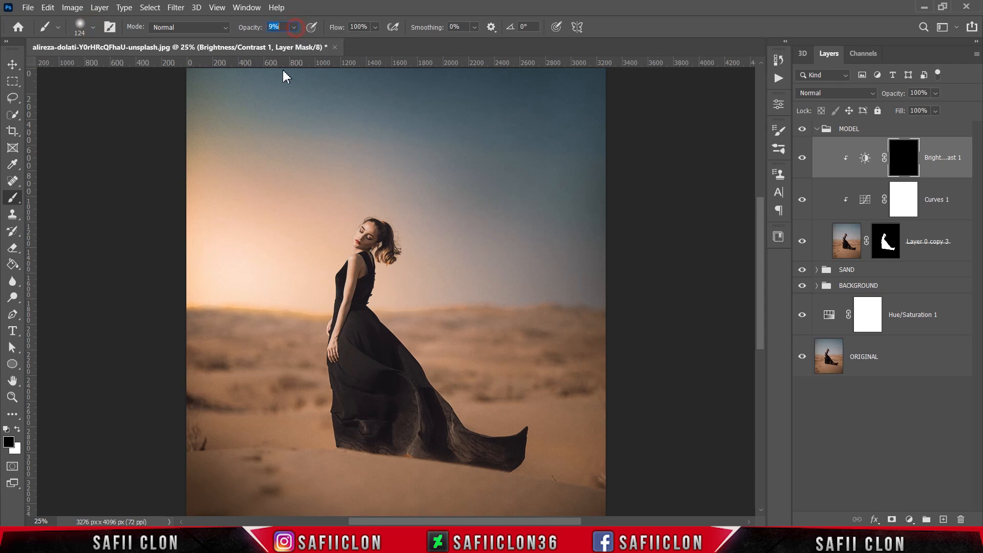
click(17, 430)
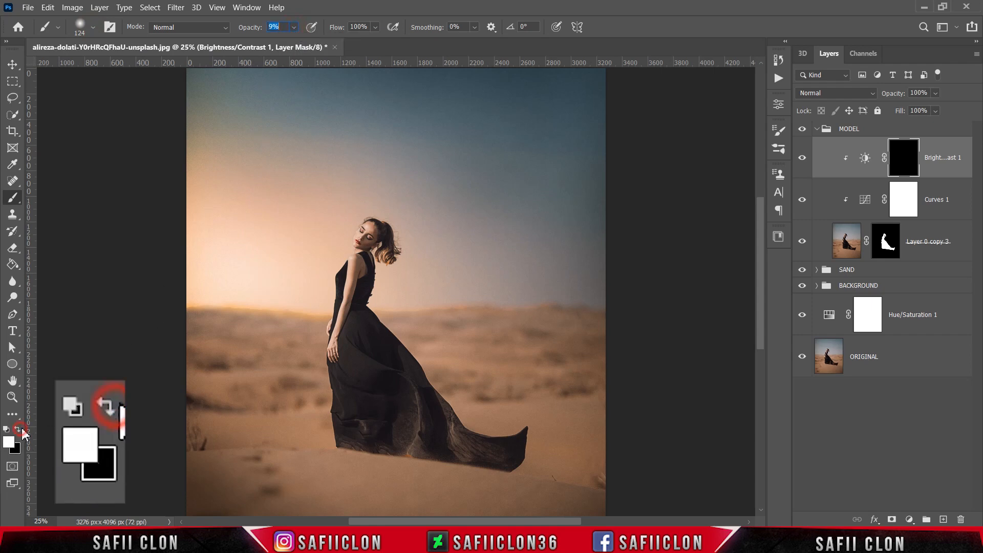
- Paint white on the Brightness/Contrast mask over the folds and train of the dress, varying the brush size
click(392, 381)
key(bracketright)
drag(389, 380, 392, 449)
key(bracketright)
key(bracketleft)
key(bracketleft)
key(bracketleft)
key(bracketright)
key(bracketright)
mouse_move(386, 321)
mouse_down()
mouse_move(402, 358)
mouse_move(369, 325)
mouse_move(374, 258)
mouse_move(384, 333)
mouse_up()
mouse_move(401, 334)
mouse_down()
mouse_move(449, 380)
mouse_move(436, 446)
mouse_up()
key(bracketleft)
key(bracketleft)
key(bracketleft)
mouse_move(426, 400)
mouse_down()
mouse_move(435, 438)
mouse_move(495, 462)
mouse_move(530, 441)
mouse_move(491, 468)
mouse_move(511, 428)
mouse_up()
key(bracketright)
key(bracketright)
key(bracketright)
key(bracketright)
drag(410, 336, 380, 381)
key(bracketleft)
key(bracketleft)
key(bracketleft)
mouse_move(381, 423)
mouse_down()
mouse_move(369, 406)
mouse_move(379, 373)
mouse_move(401, 373)
mouse_up()
- Paint white on the Brightness/Contrast mask over the model's hair, upper body and waist
key(bracketright)
mouse_move(354, 293)
mouse_down()
mouse_move(339, 263)
mouse_move(364, 283)
mouse_up()
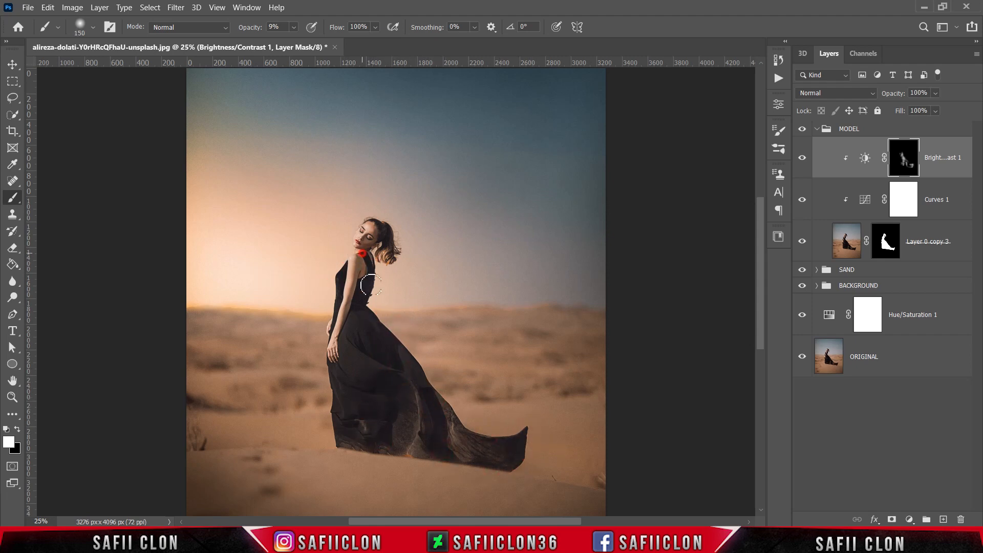
mouse_move(402, 232)
mouse_down()
mouse_move(378, 209)
mouse_move(402, 218)
mouse_move(385, 239)
mouse_up()
drag(377, 281, 352, 325)
key(bracketleft)
drag(374, 288, 391, 354)
- Compare the model with and without the Brightness/Contrast adjustment
click(803, 158)
click(802, 158)
click(803, 158)
click(803, 159)
- Collapse the MODEL group and add a Curves adjustment layer above it
click(816, 129)
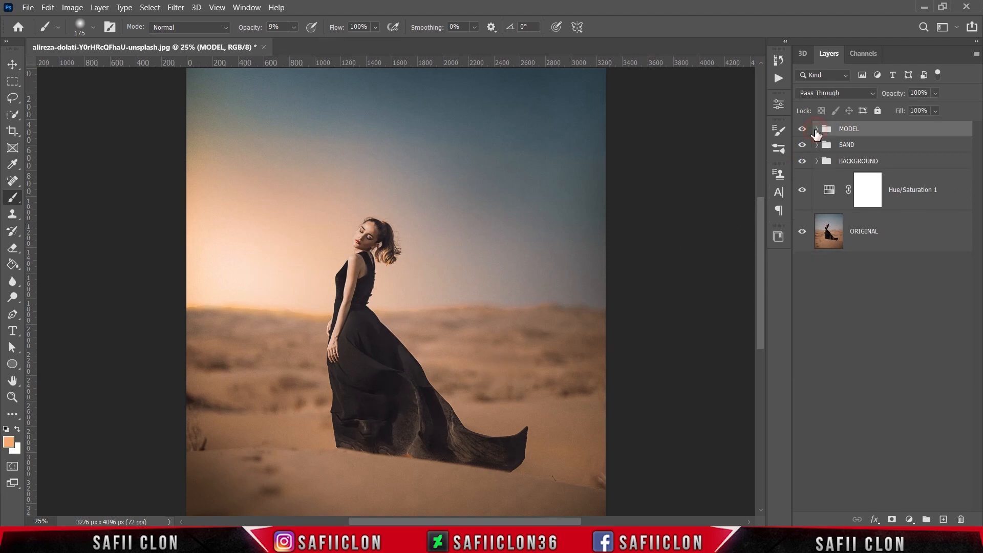
click(909, 520)
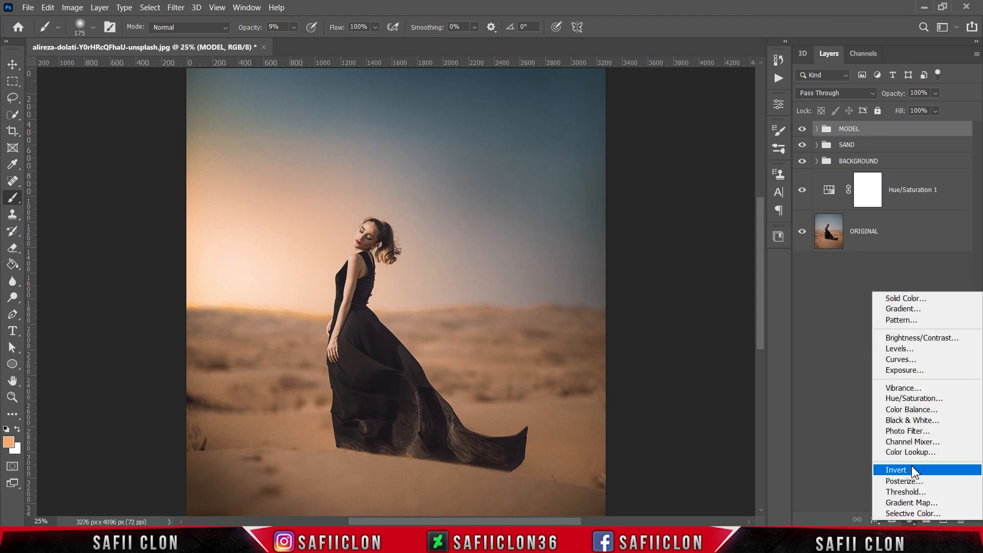
click(908, 360)
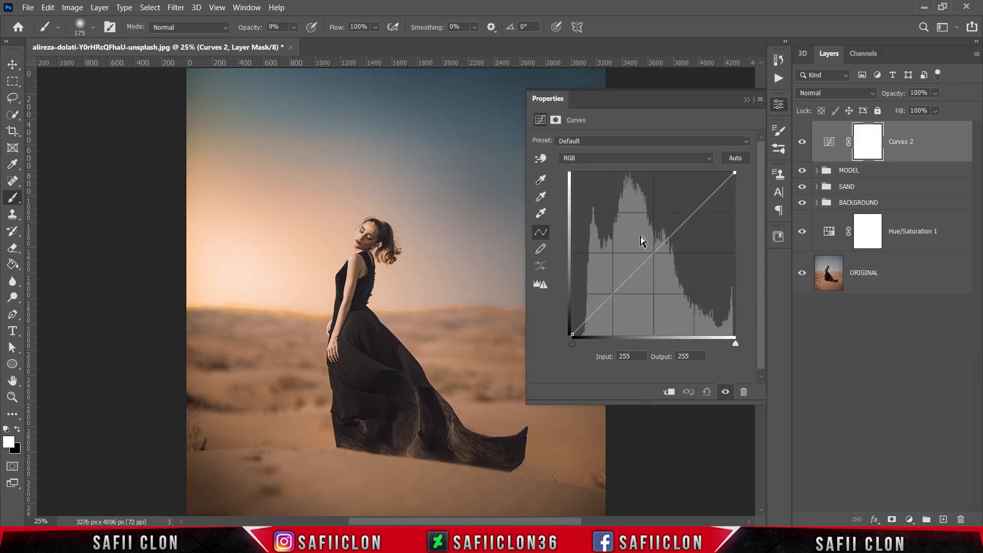
- Add a midtone point to the Red channel curve with input 125 and output 126
click(631, 159)
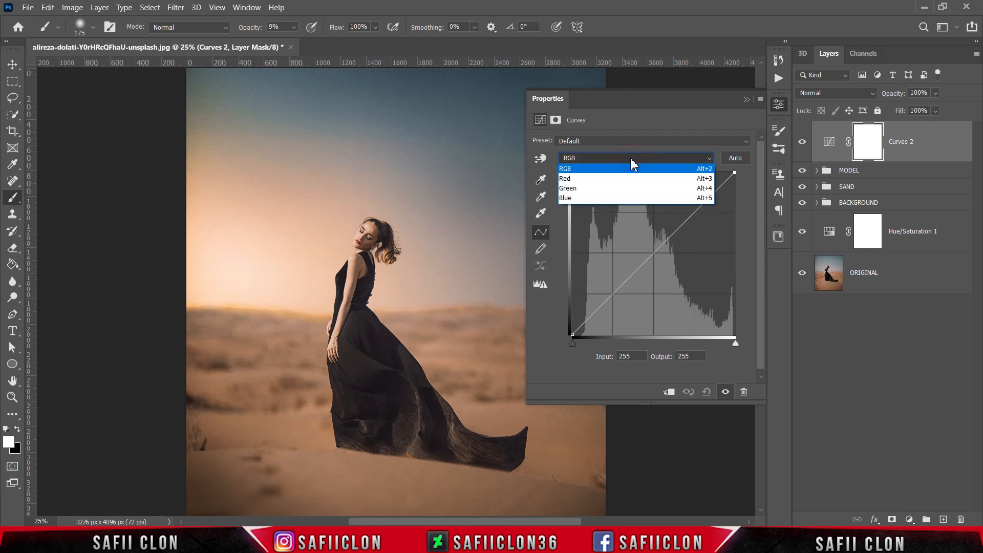
click(615, 179)
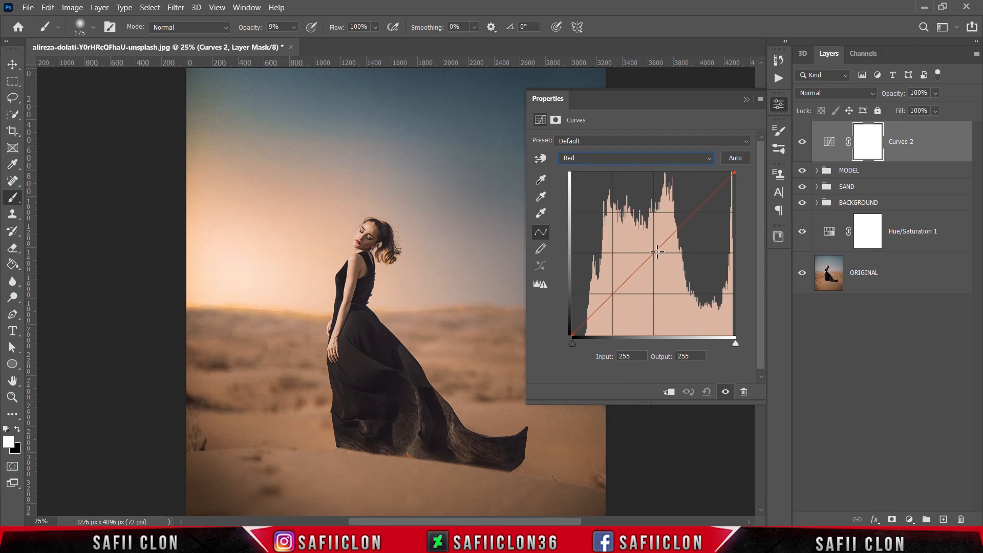
click(655, 252)
click(634, 356)
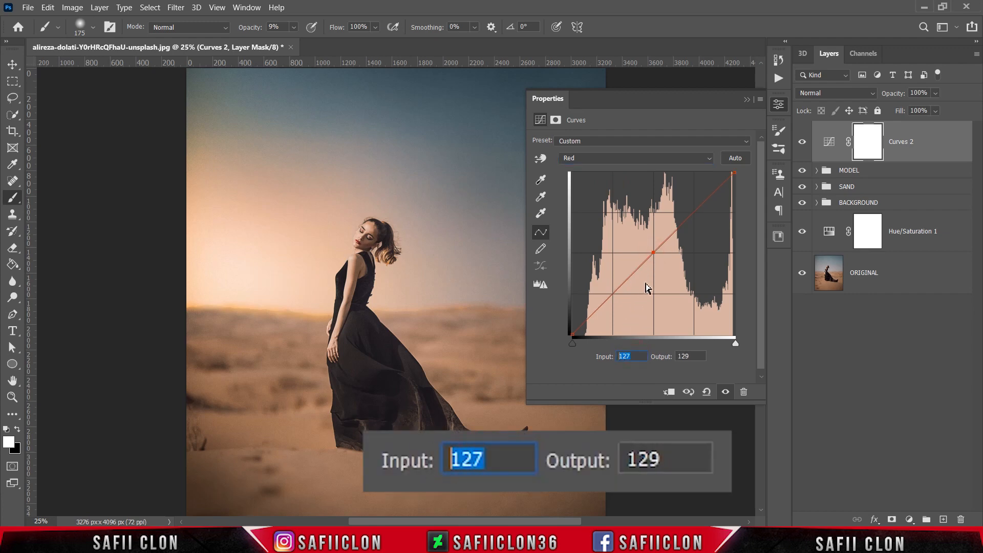
text(125)
click(691, 356)
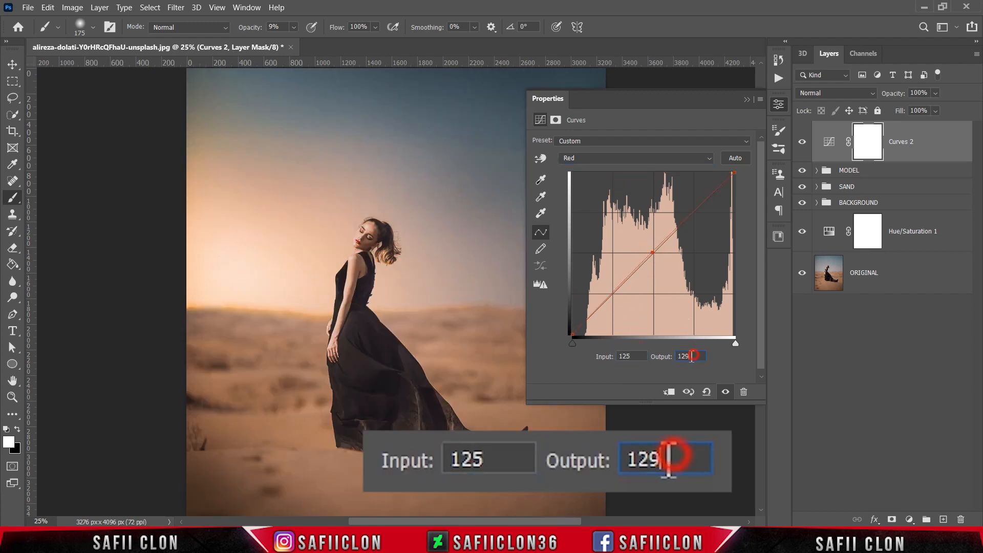
double_click(691, 356)
text(126)
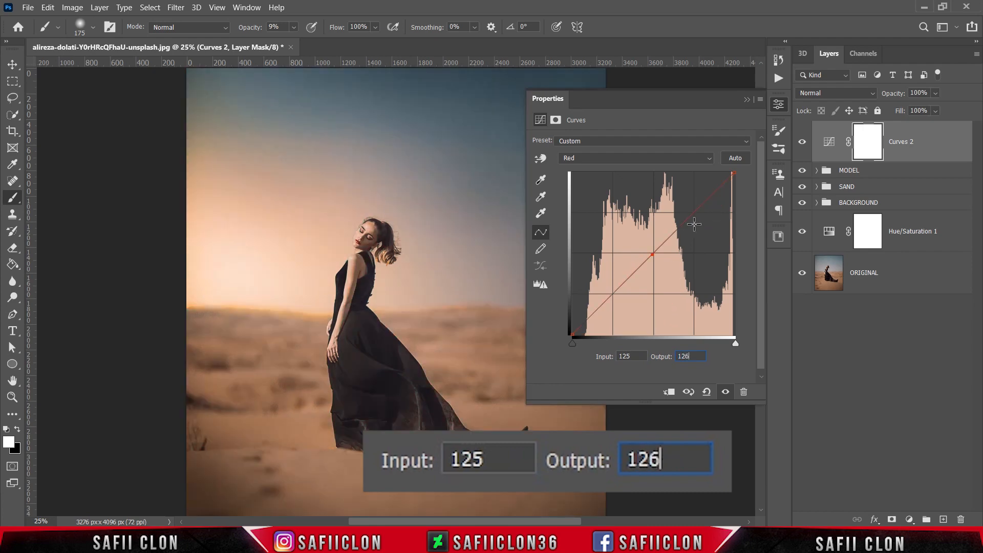
- Set the Red channel curve's white point to input 213 at output 255
click(734, 173)
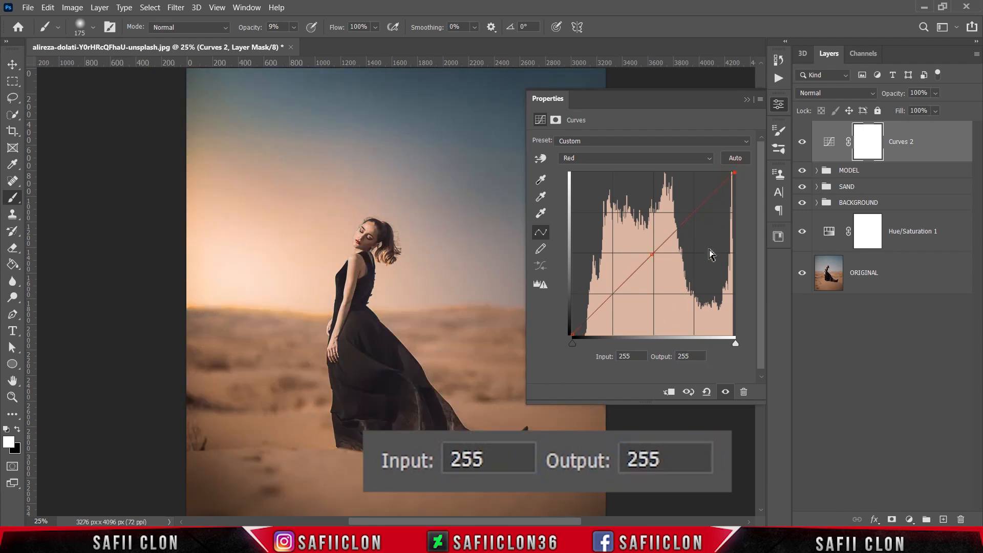
double_click(628, 356)
text(21)
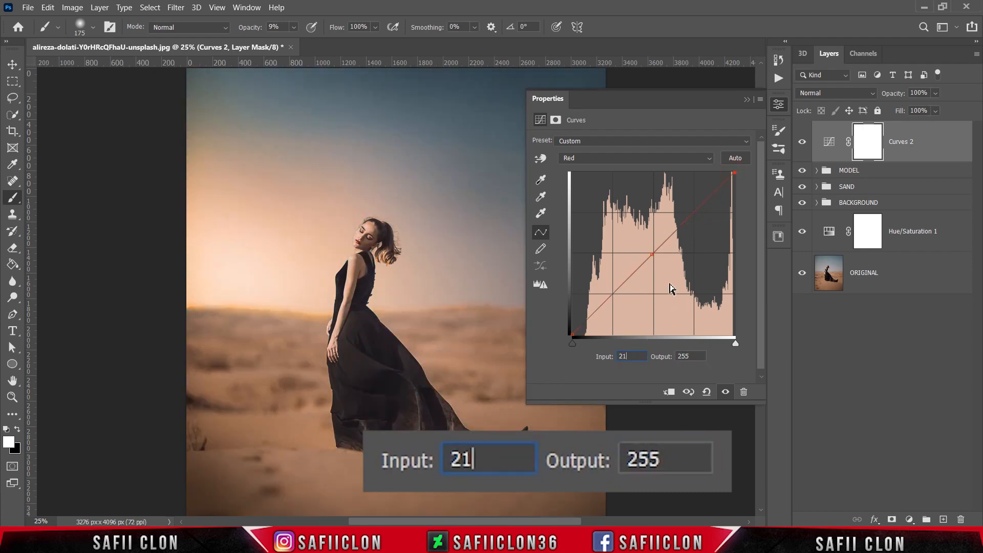
text(3)
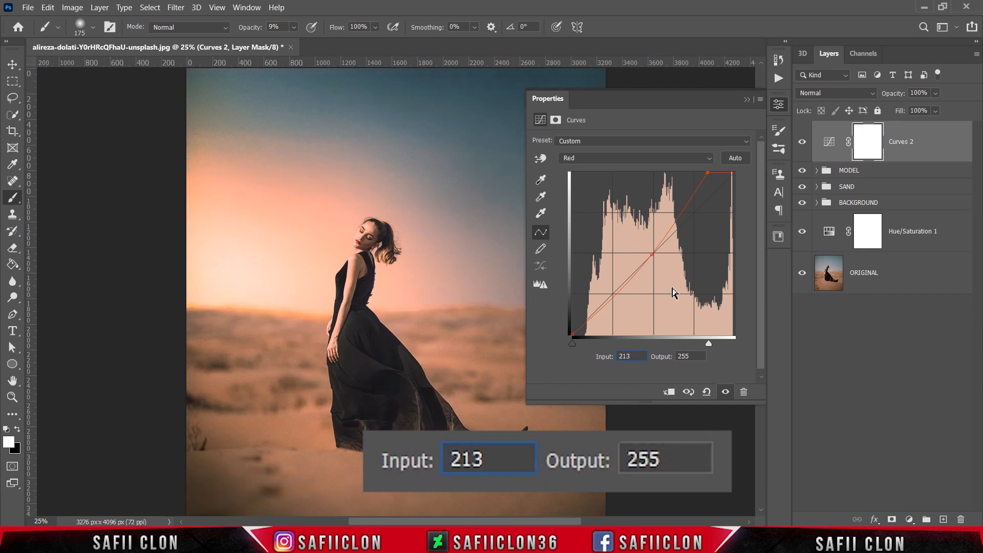
- Add a midtone point to the Blue channel curve with input 129 and output 124
click(632, 158)
click(585, 199)
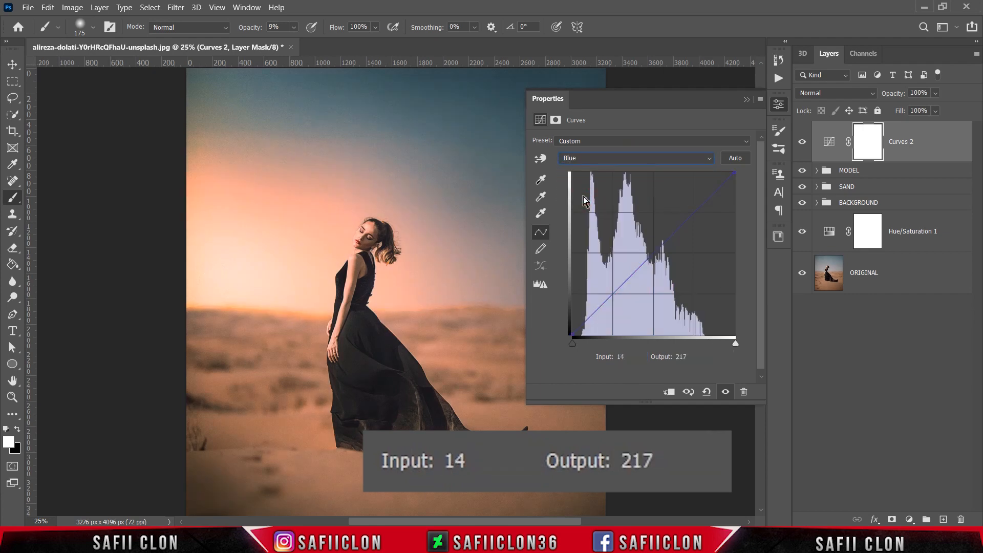
click(651, 257)
click(623, 356)
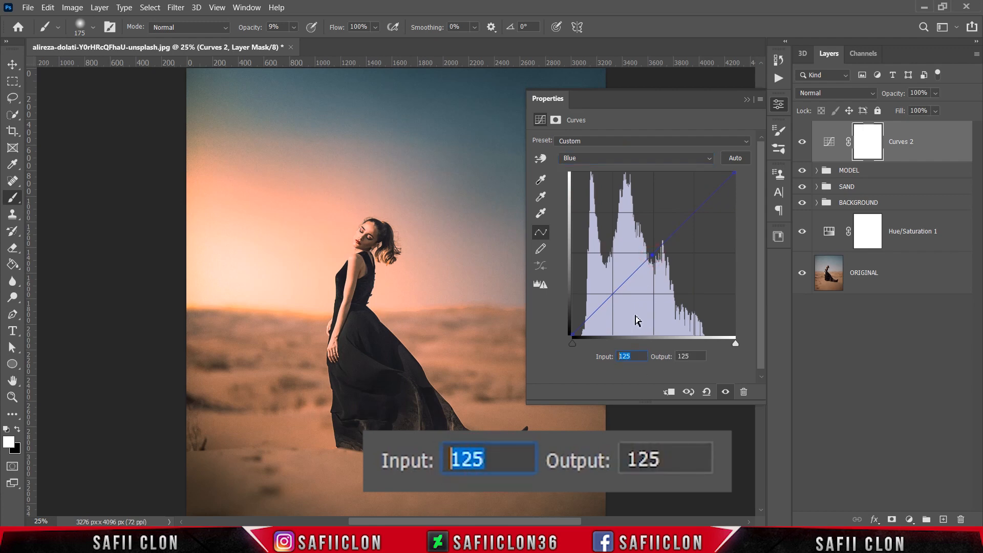
text(129)
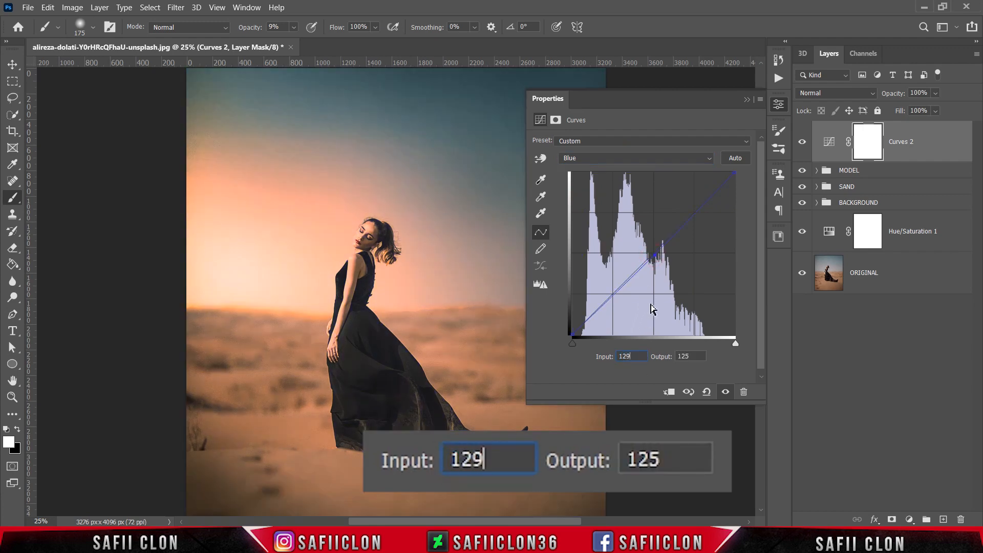
click(680, 356)
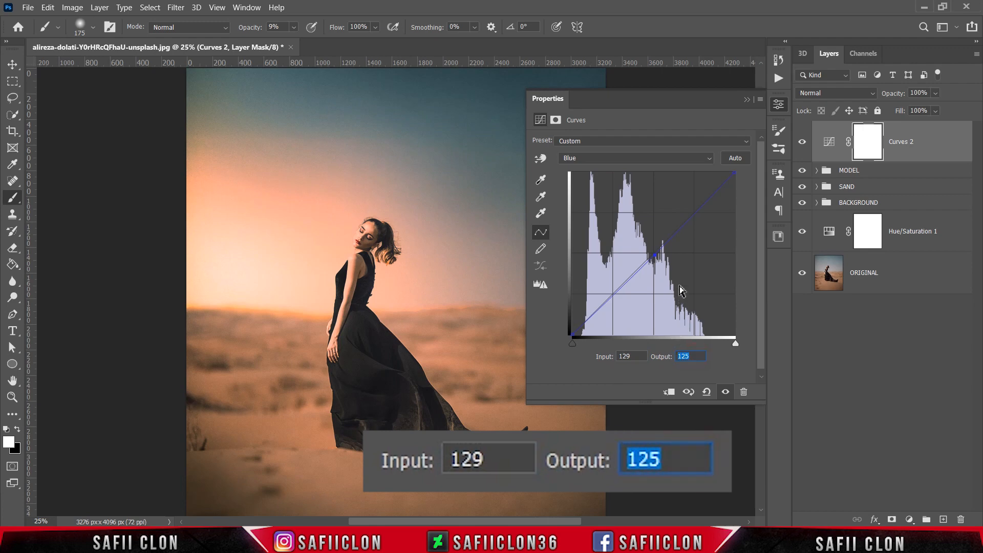
text(124)
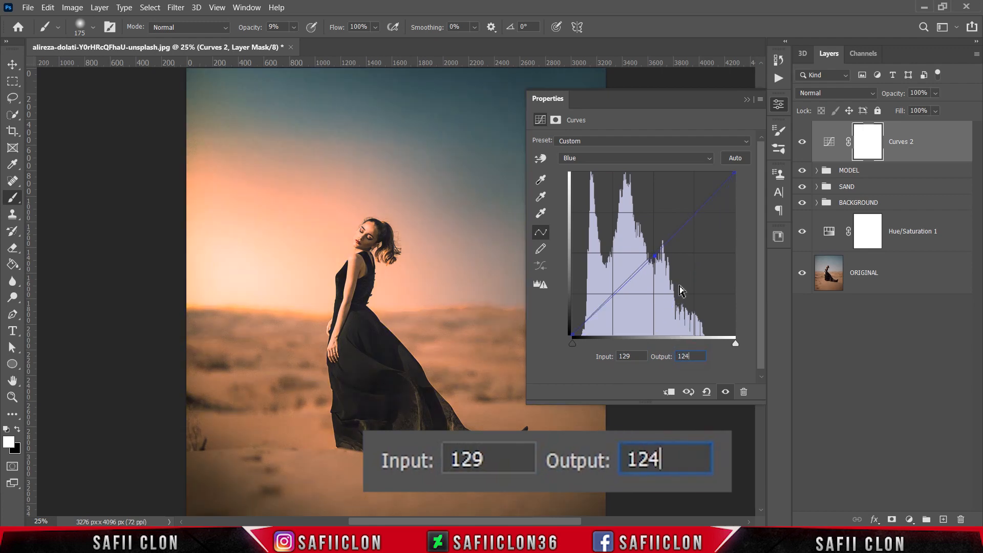
- Lower the Blue channel curve's white point to output 214 at input 255, and close the Curves settings
click(735, 173)
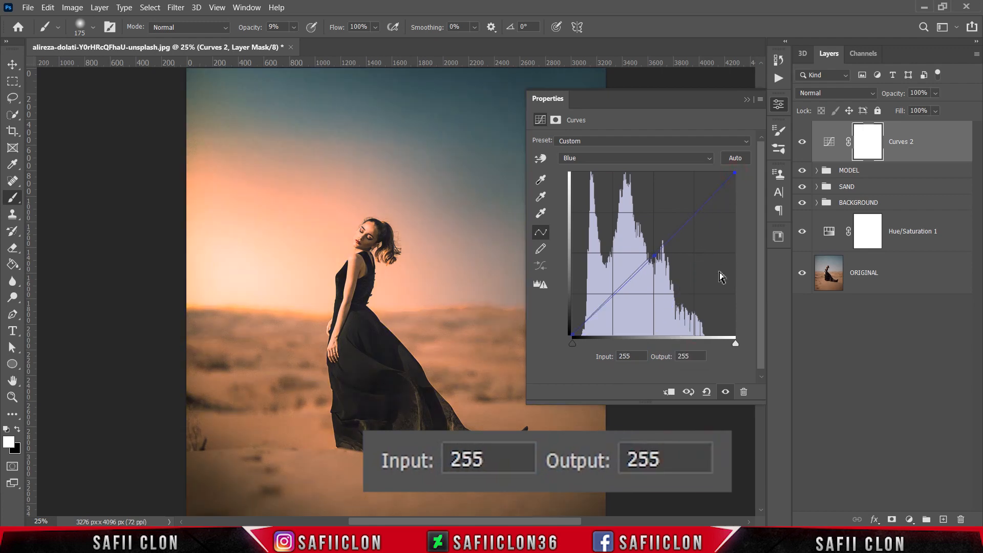
click(641, 356)
click(694, 356)
double_click(693, 356)
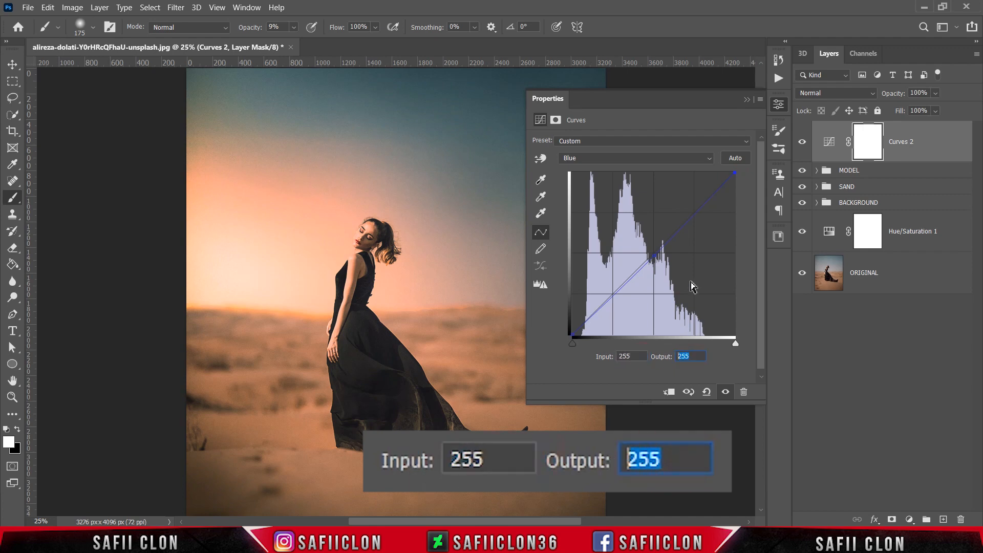
text(214)
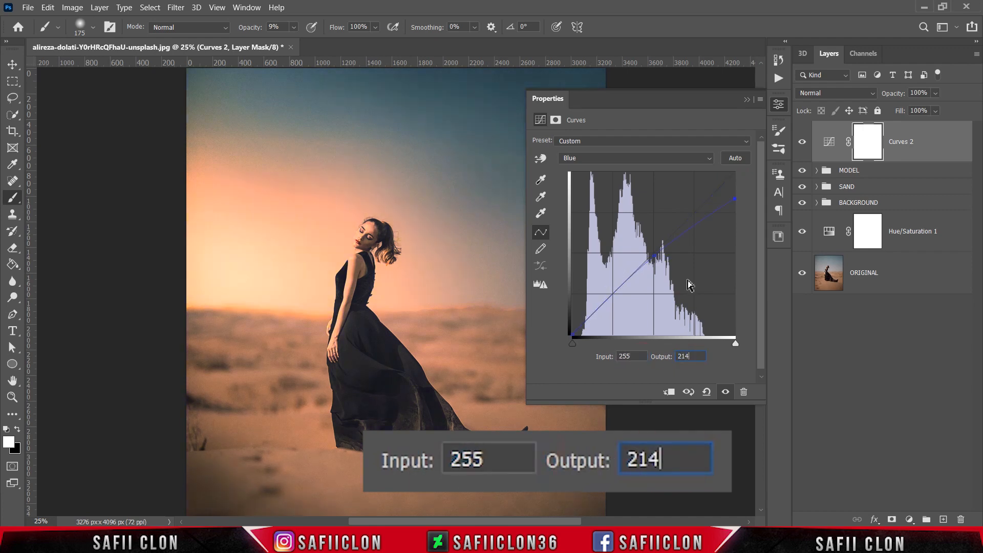
click(747, 99)
- Compare the whole image with and without the Curves 2 color grade
click(802, 144)
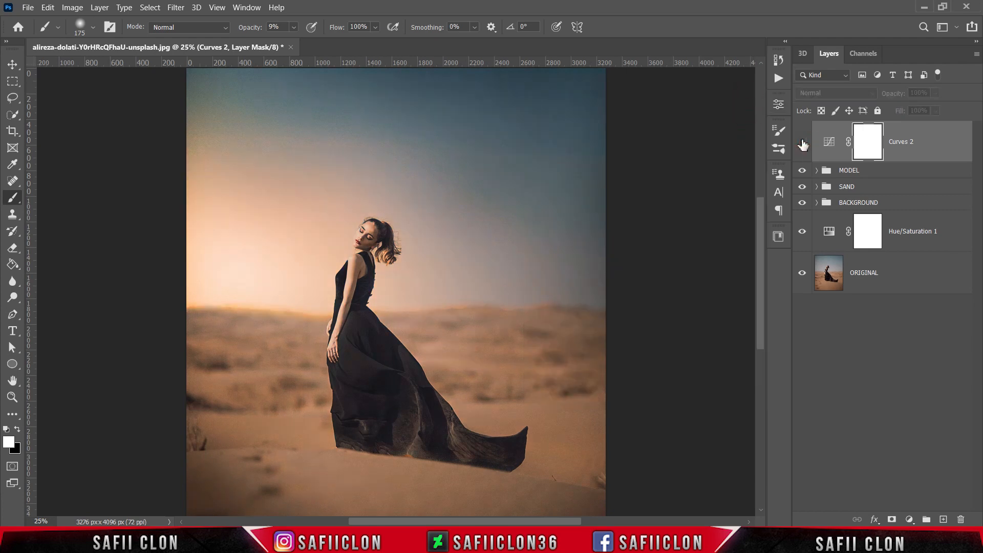
click(803, 144)
key(ctrl+minus)
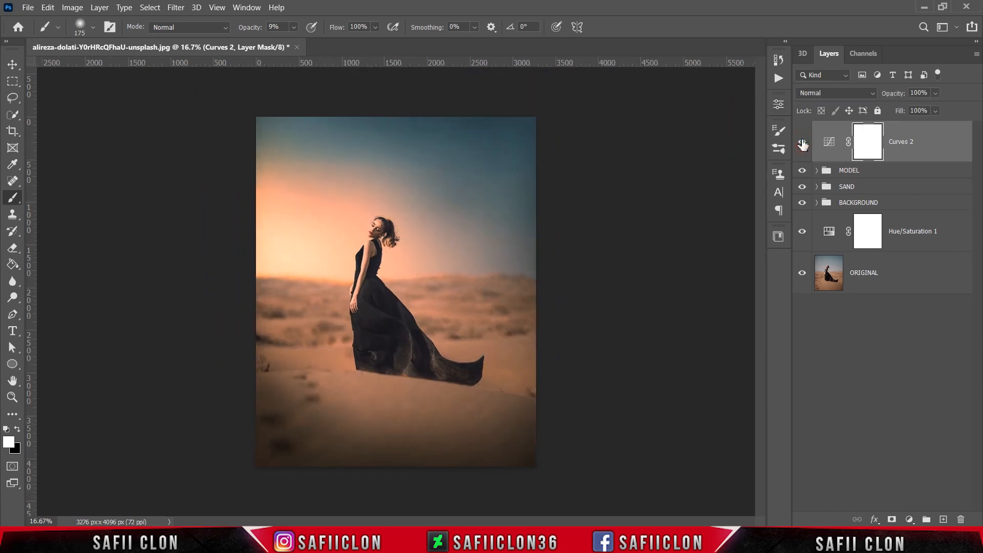
click(802, 144)
click(802, 144)
click(802, 144)
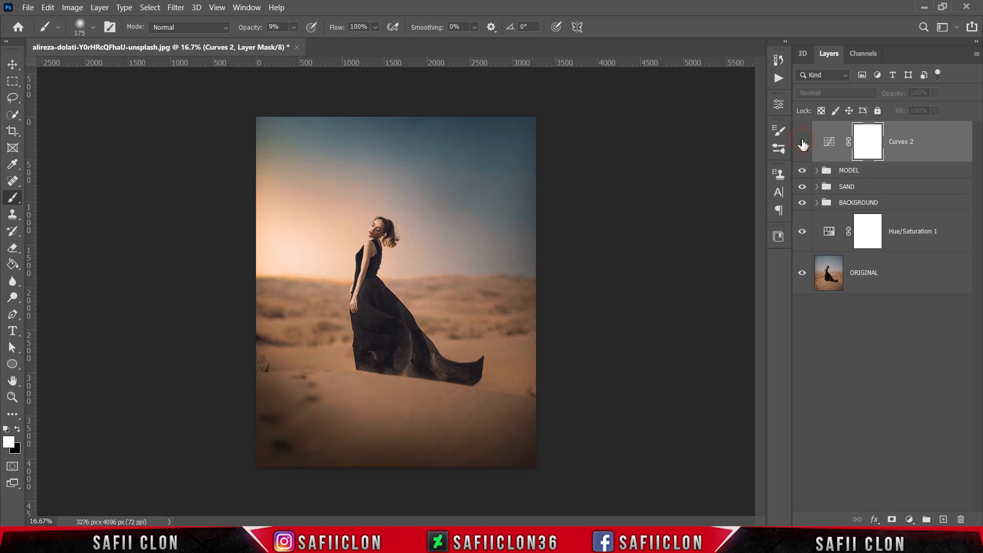
click(802, 144)
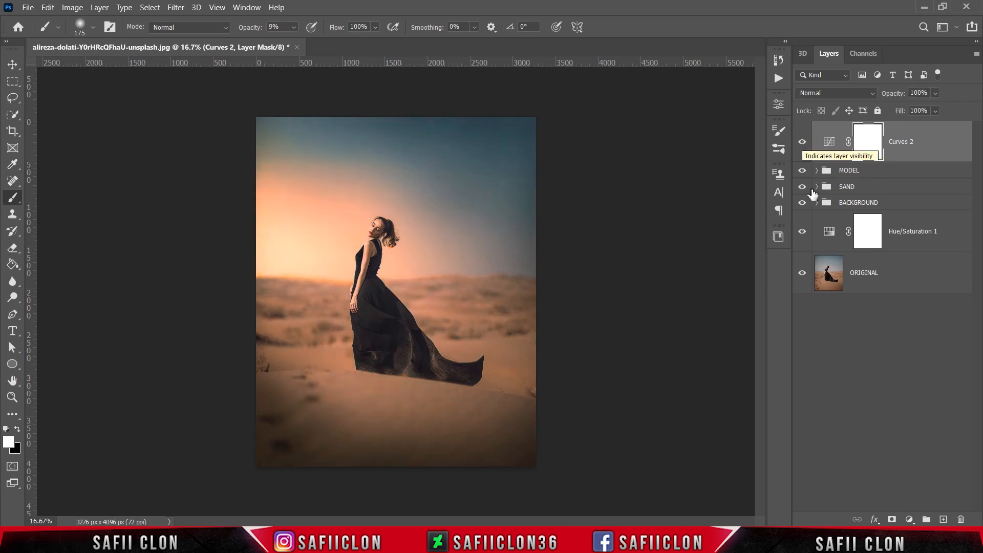
- Add another Curves adjustment layer above Curves 2
click(910, 520)
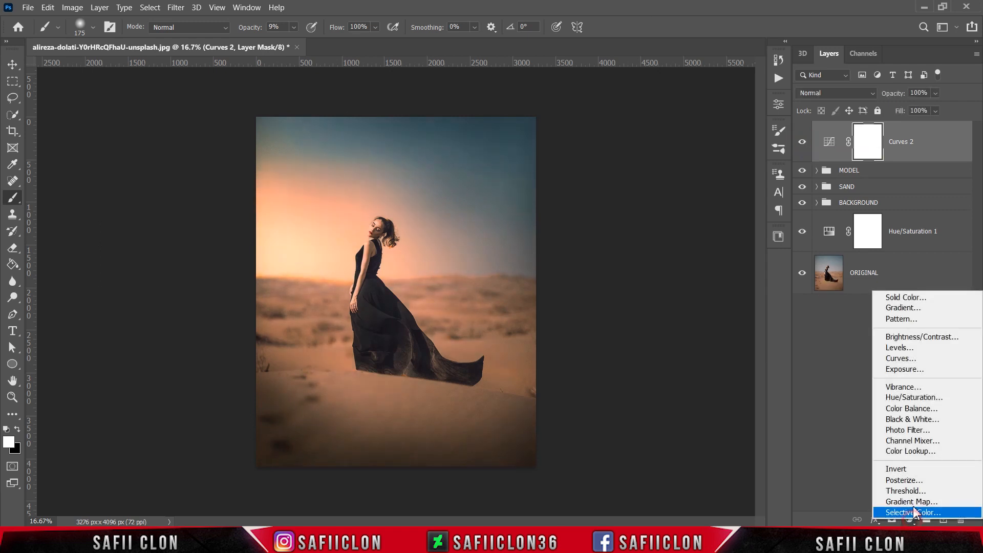
click(907, 361)
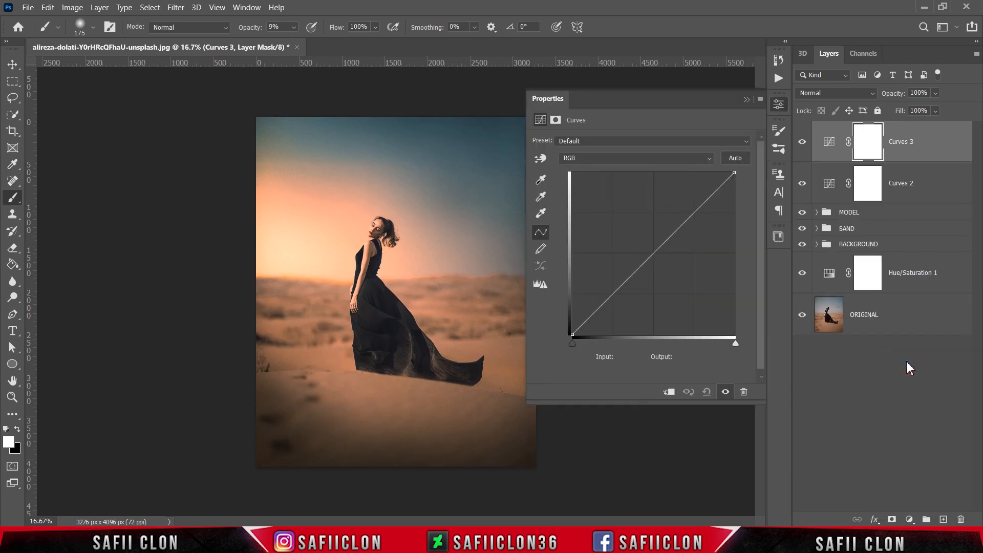
- Add a midtone point to the Curves 3 RGB curve with input 159 and output 123
click(652, 255)
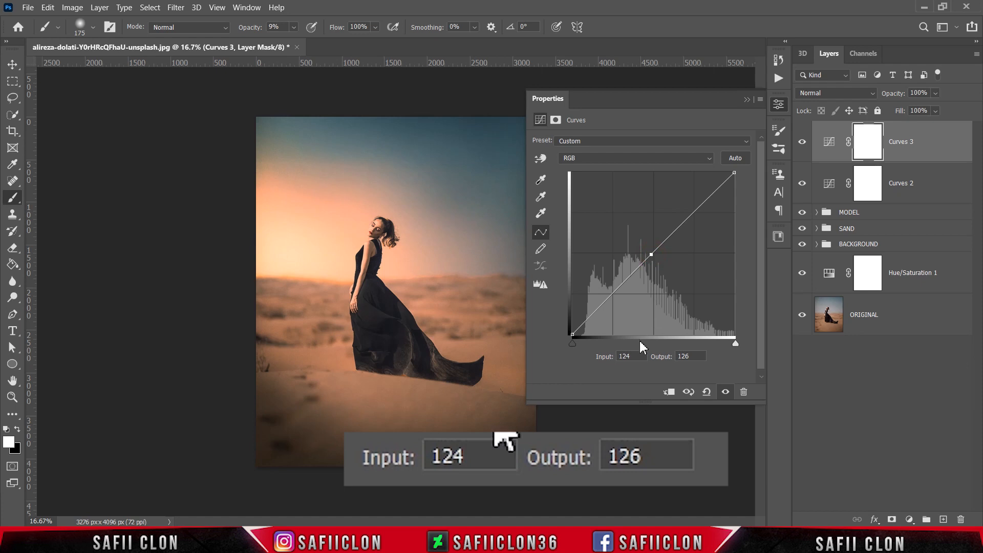
click(633, 357)
text(159)
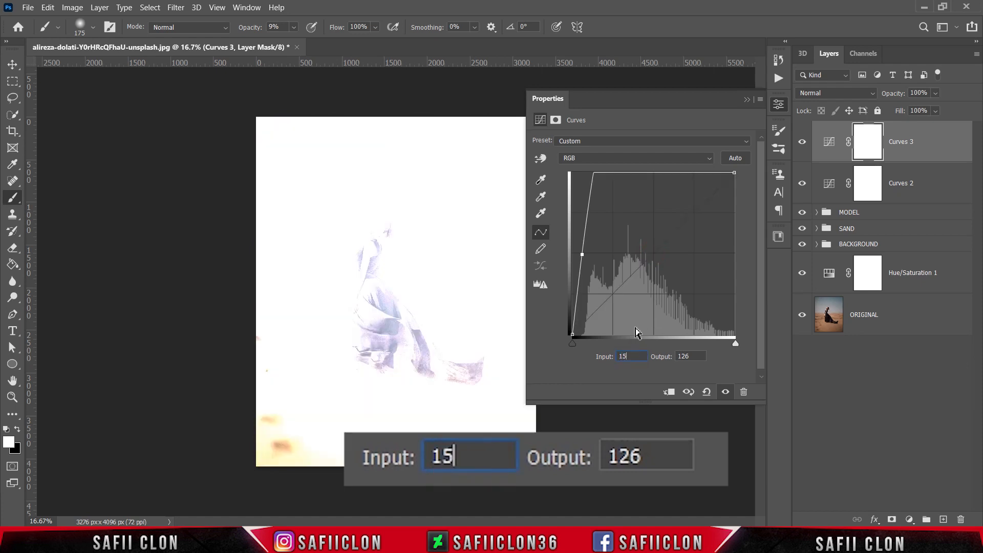
click(698, 357)
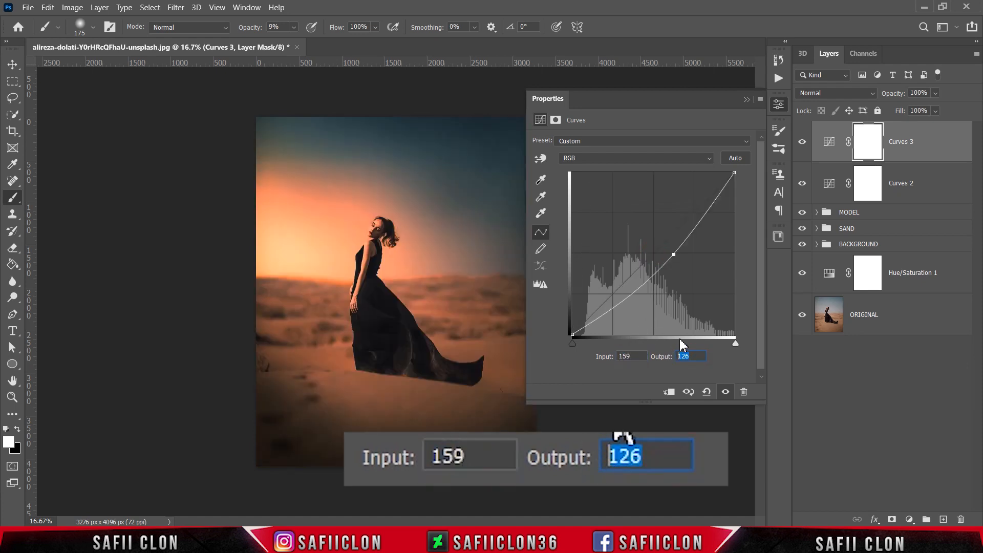
text(123)
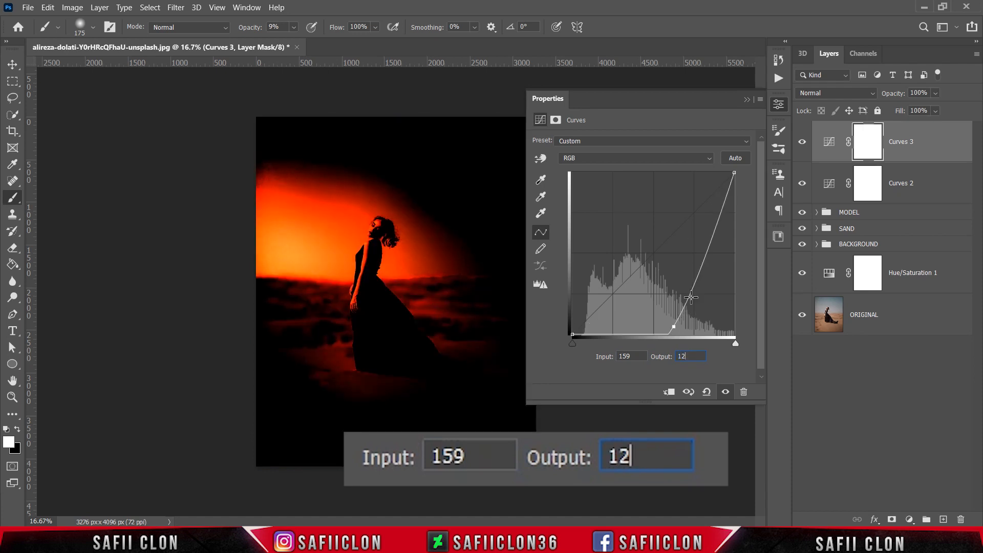
- Lower the Curves 3 RGB curve's white point to output 198 at input 255
click(735, 175)
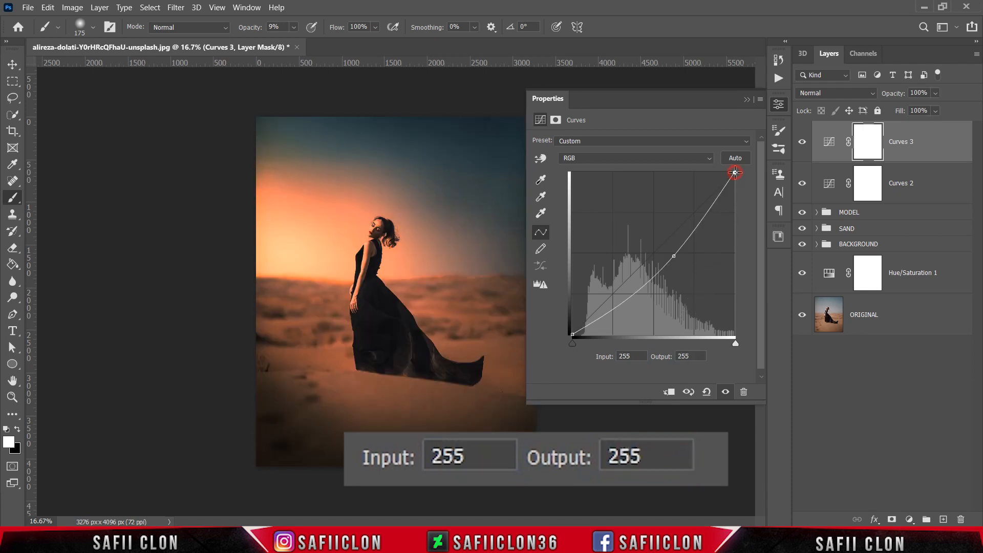
click(629, 357)
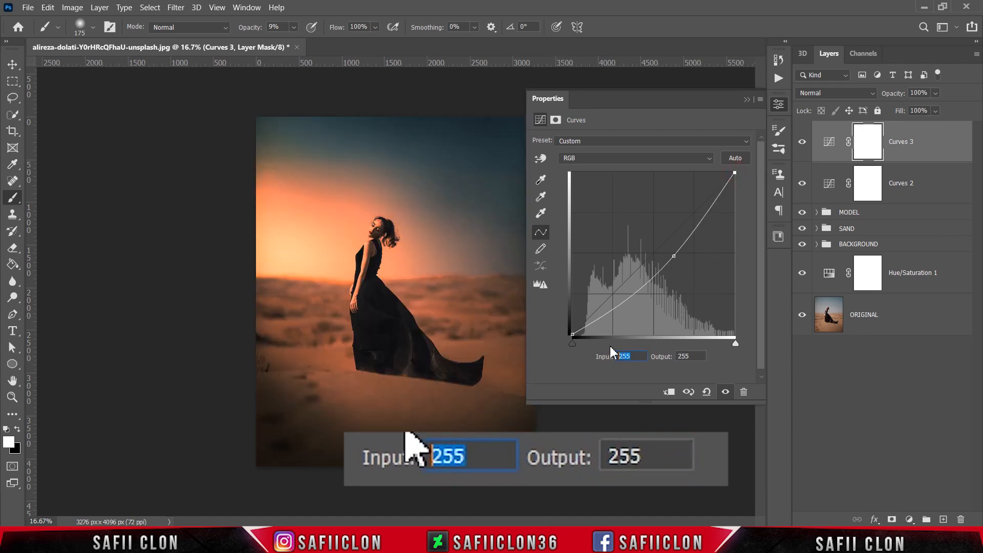
click(688, 356)
text(198)
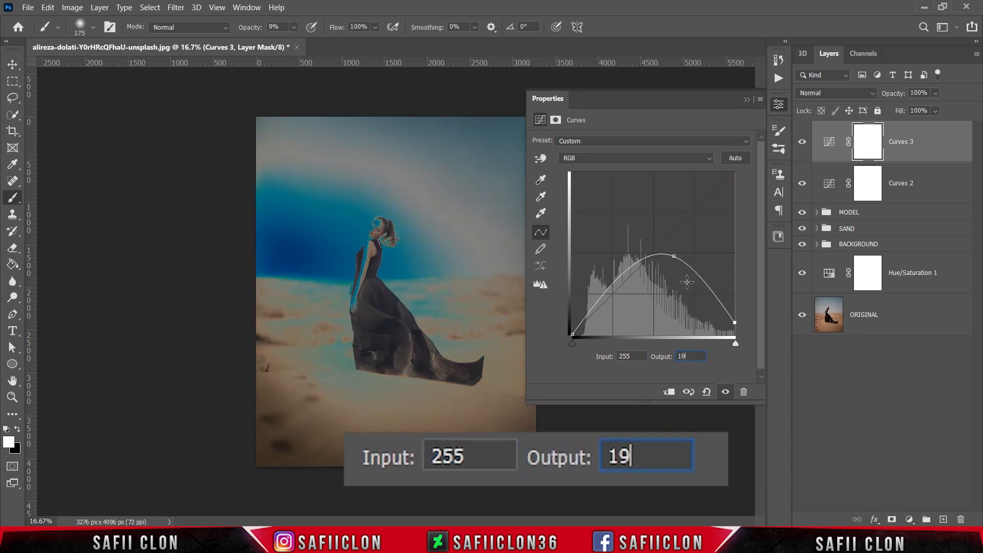
- Raise the Curves 3 RGB curve's black point to output 11 at input 0, and close the Curves settings
click(571, 335)
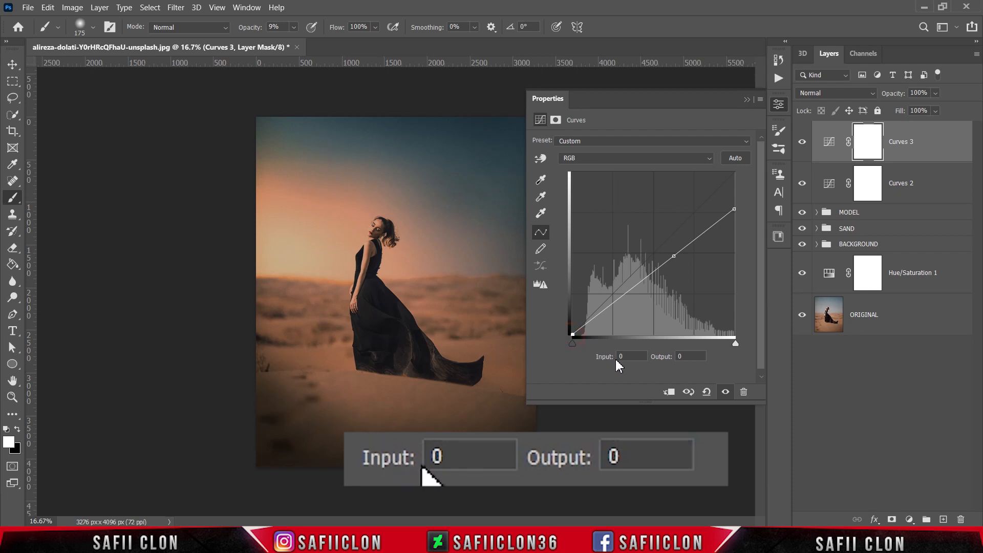
click(619, 356)
click(688, 356)
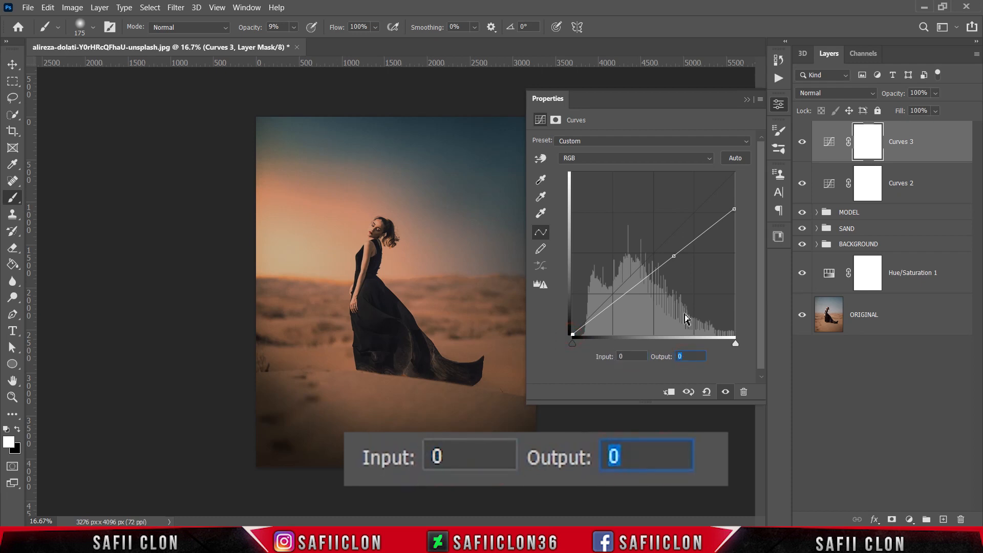
text(11)
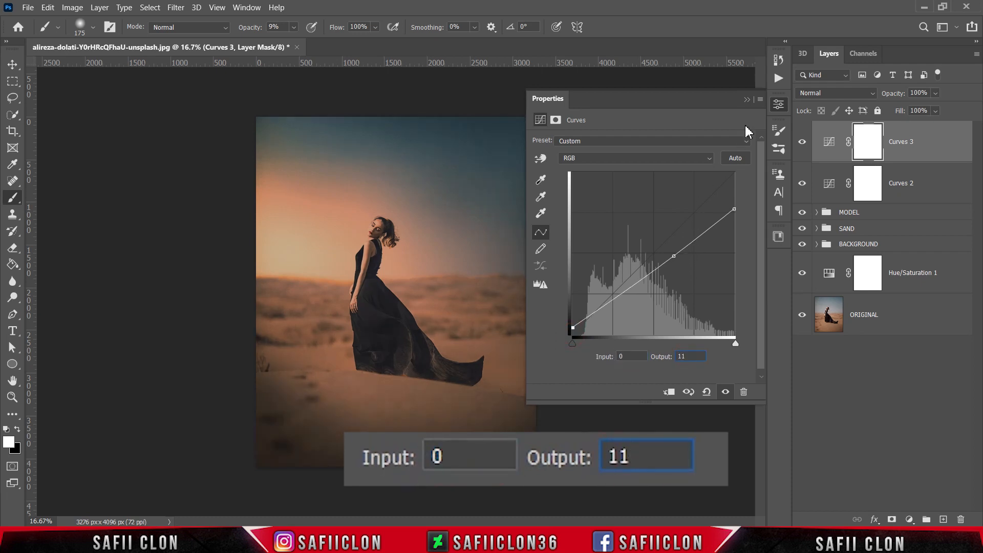
click(747, 99)
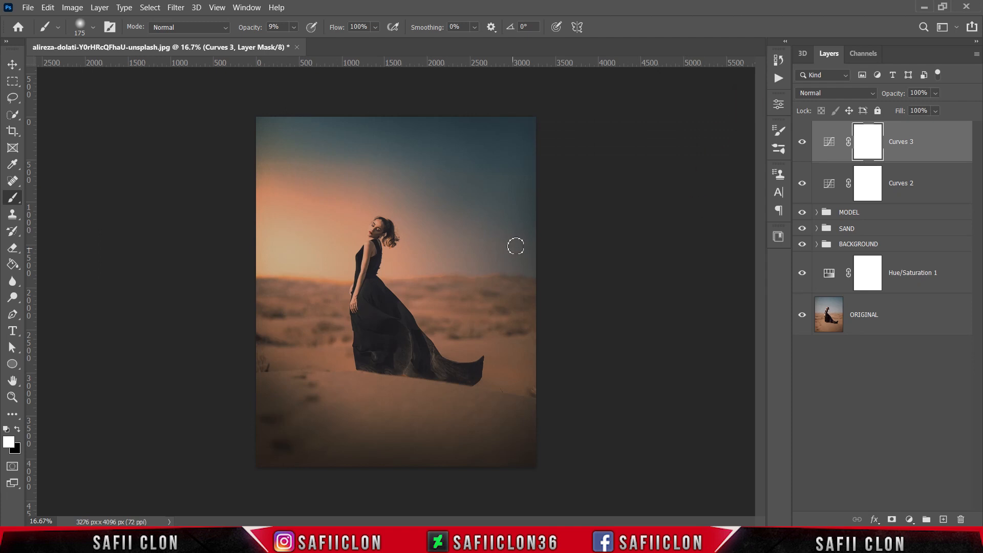
- Set up the Brush tool with a Soft Round tip at 432 px and 17% opacity
right_click(16, 200)
click(50, 197)
click(93, 26)
click(88, 191)
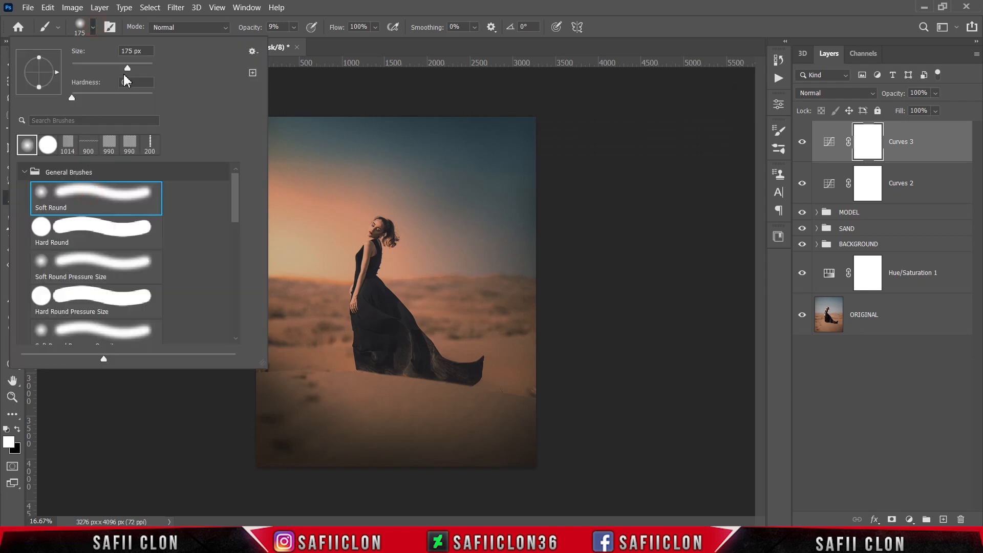
drag(127, 67, 142, 68)
click(93, 29)
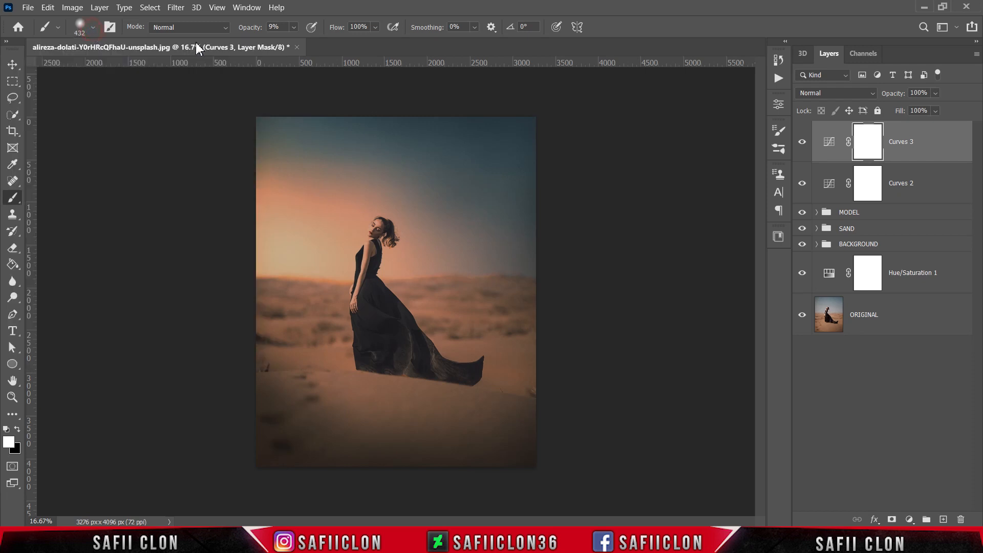
click(293, 27)
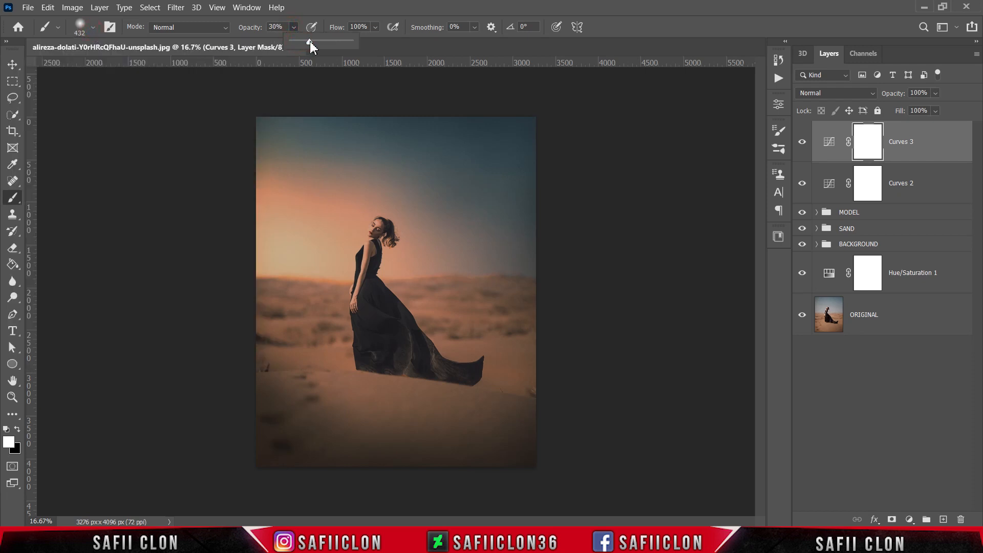
mouse_move(314, 41)
mouse_down()
mouse_move(327, 41)
mouse_move(310, 41)
mouse_up()
click(293, 27)
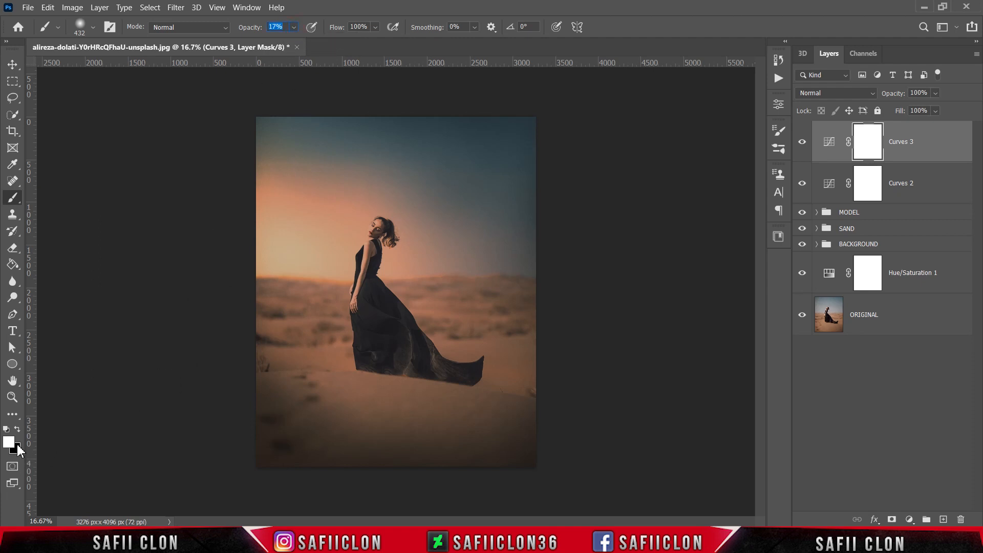
- Paint black on the Curves 3 mask over the sunset glow, the model and the nearby sand, enlarging the soft brush up to 2000 px
key(x)
key(bracketright)
key(bracketright)
key(bracketright)
key(bracketright)
key(bracketright)
key(bracketright)
key(bracketright)
key(bracketright)
key(bracketright)
key(bracketright)
key(bracketright)
key(bracketright)
key(bracketright)
key(bracketright)
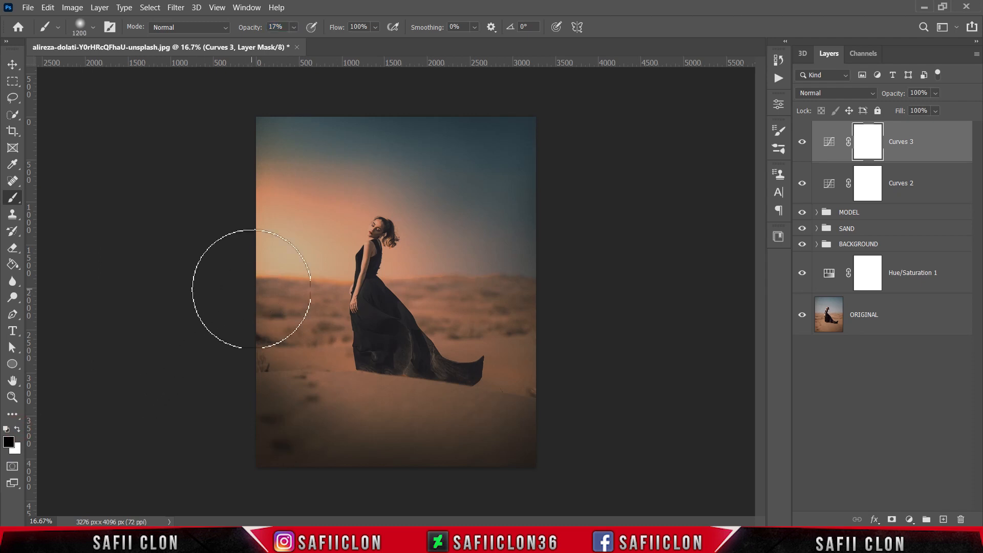
click(283, 255)
click(289, 259)
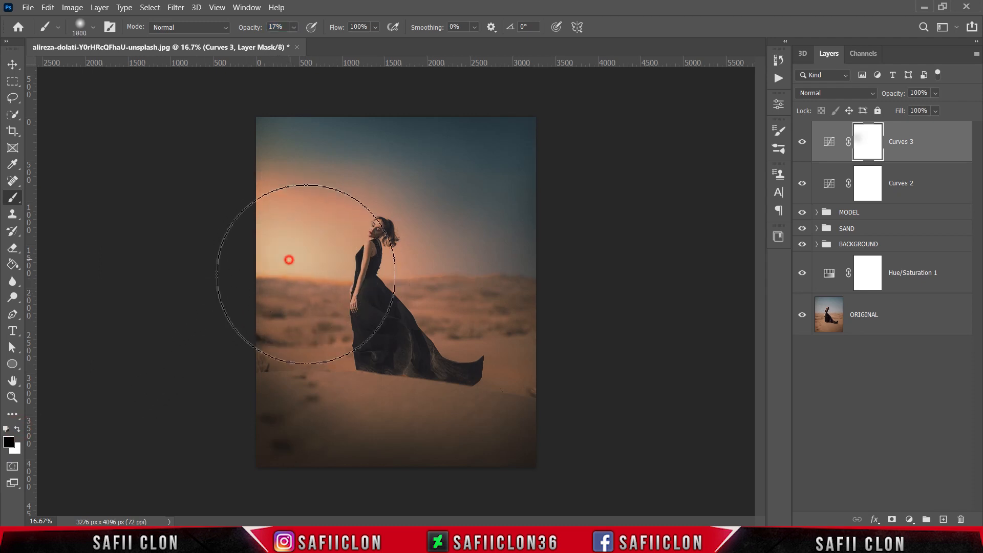
click(329, 259)
click(332, 259)
key(bracketright)
key(bracketright)
click(262, 201)
click(384, 283)
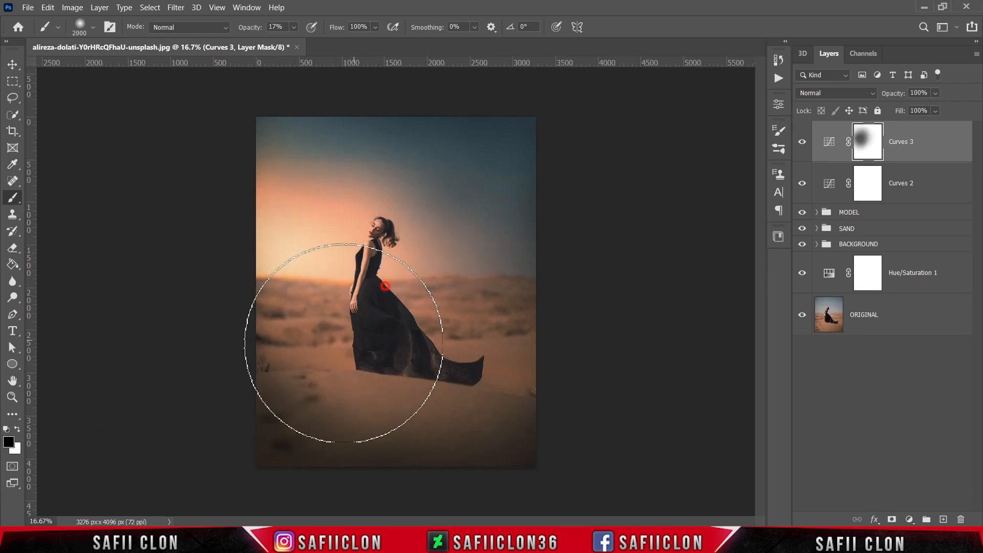
mouse_move(454, 356)
mouse_down()
mouse_move(412, 261)
mouse_move(312, 231)
mouse_up()
mouse_move(270, 186)
mouse_down()
mouse_move(368, 275)
mouse_move(344, 320)
mouse_move(446, 307)
mouse_move(353, 261)
mouse_up()
click(303, 266)
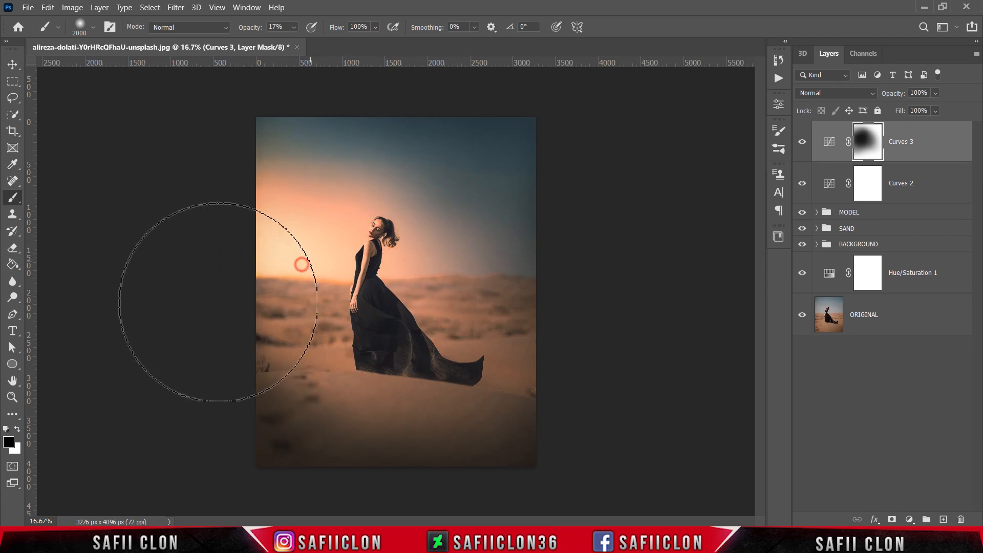
click(278, 332)
click(221, 398)
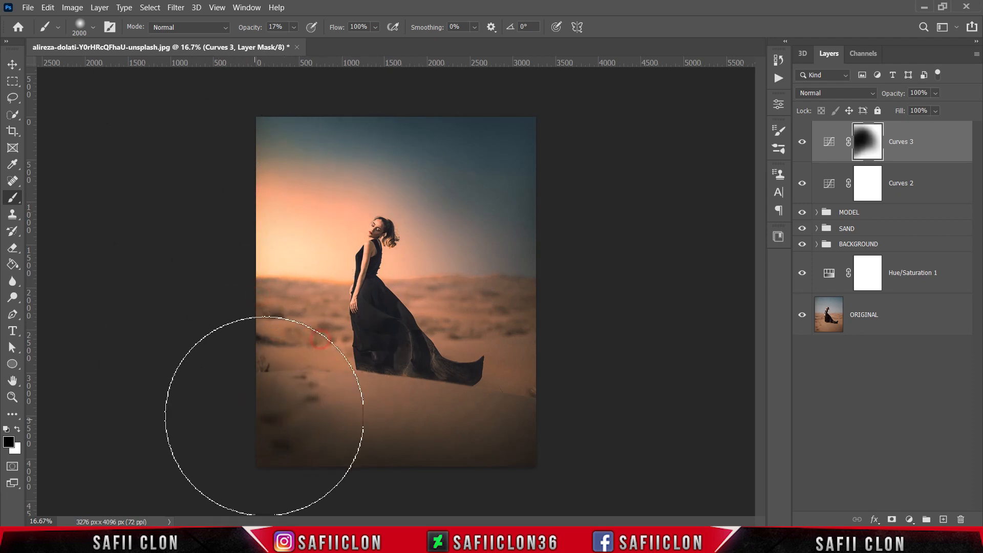
click(246, 159)
click(411, 245)
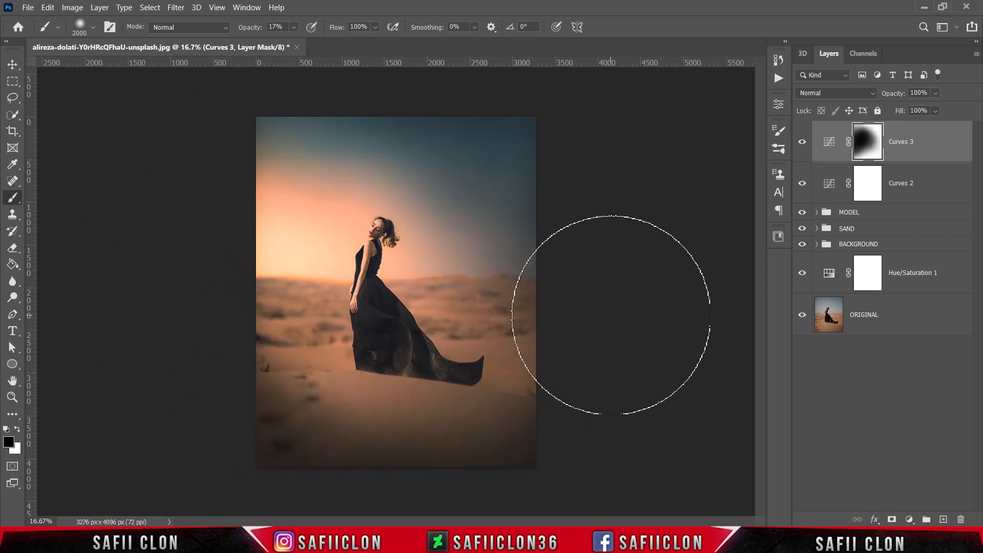
- Compare the image with and without the masked Curves 3 adjustment
click(805, 141)
click(803, 142)
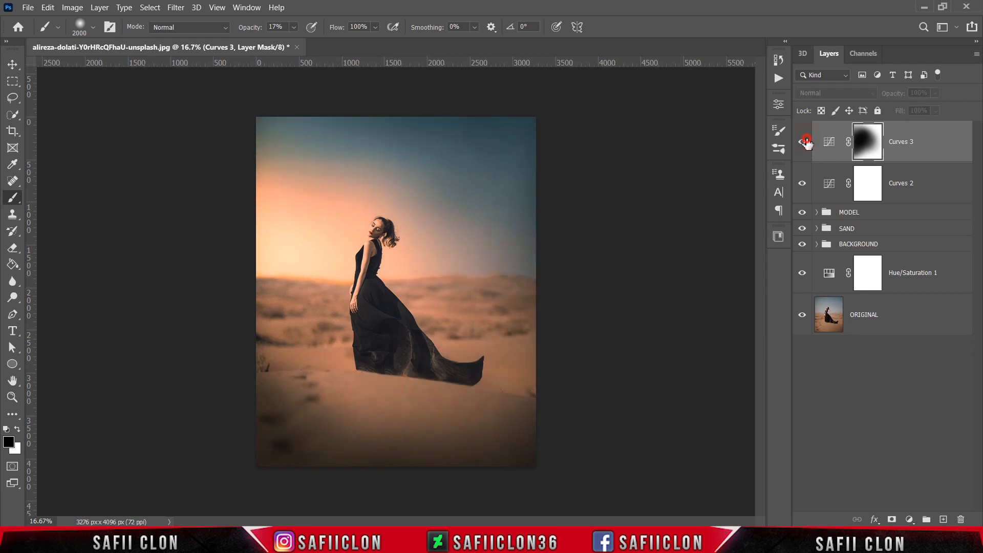
click(804, 141)
click(804, 141)
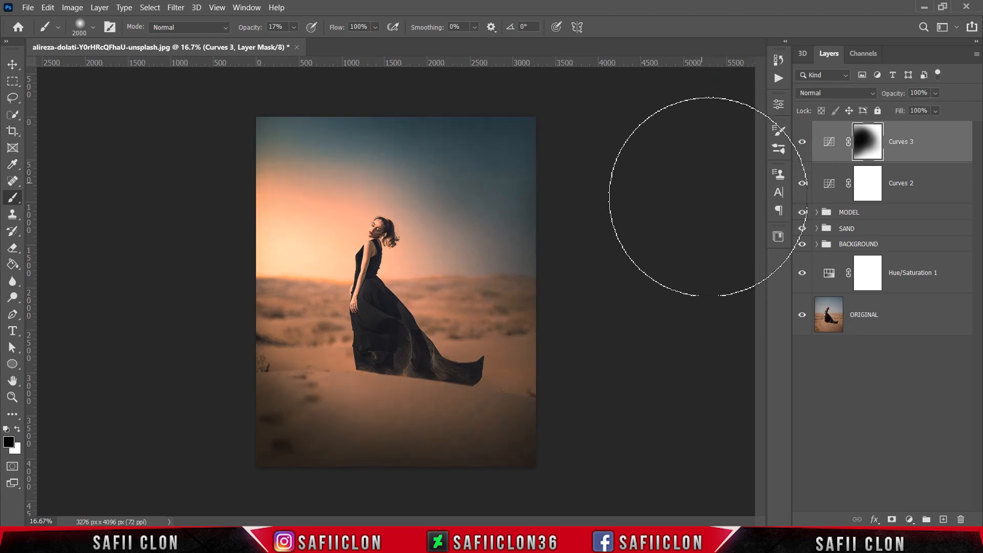
- Add a Selective Color adjustment layer above Curves 3 and slightly raise Black in the Reds
click(906, 518)
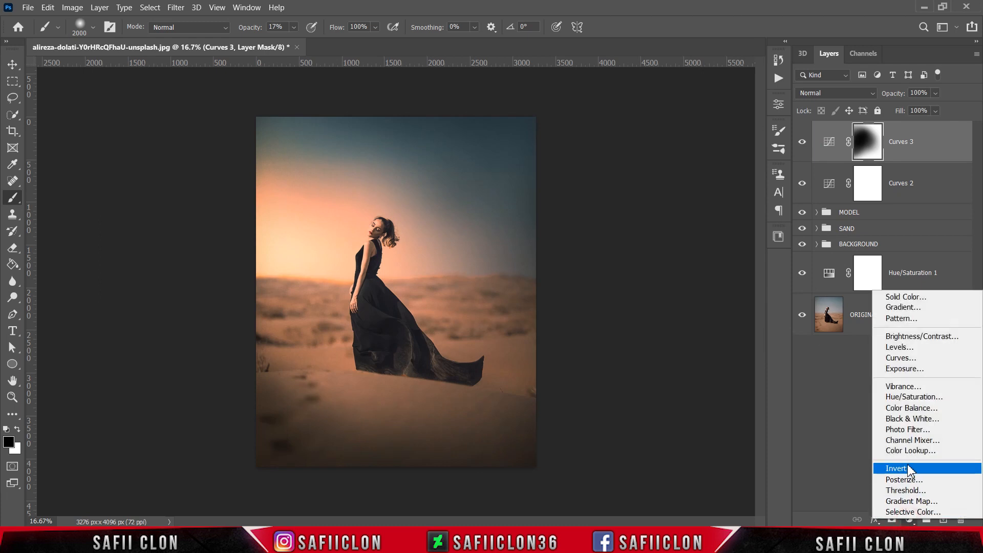
click(914, 512)
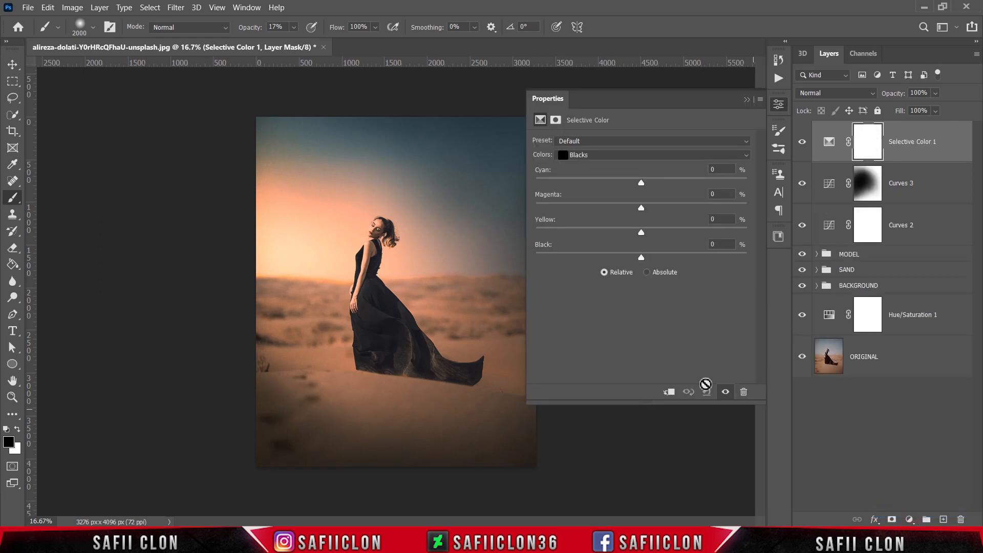
click(624, 154)
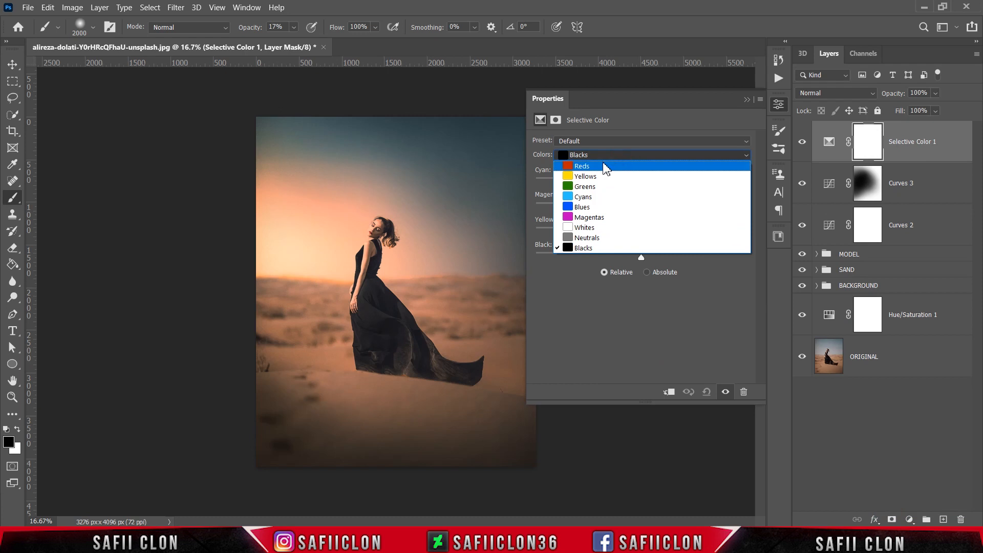
click(604, 165)
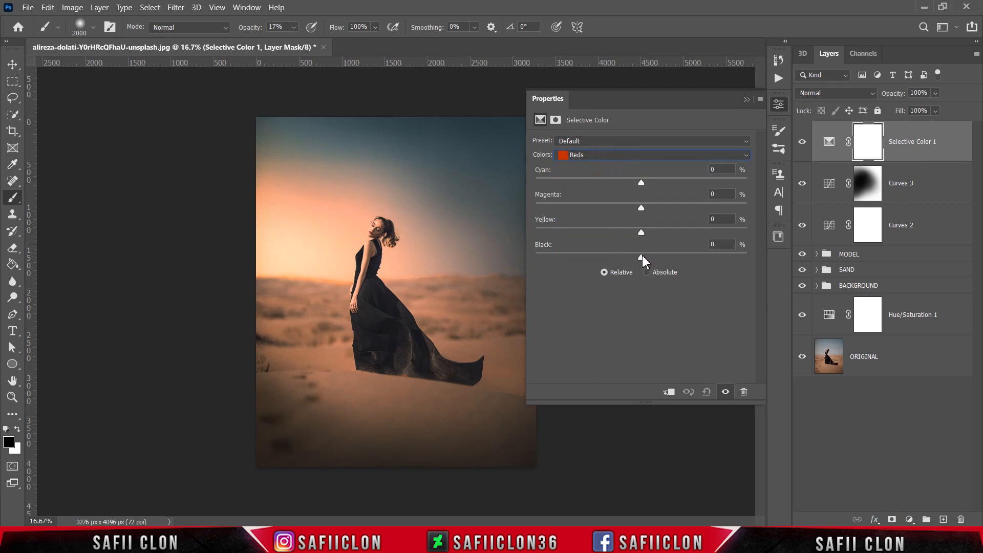
drag(641, 257, 644, 257)
- In the Yellows, lower Cyan to about -5%, adjust Magenta, and slightly raise Yellow and Black
click(622, 155)
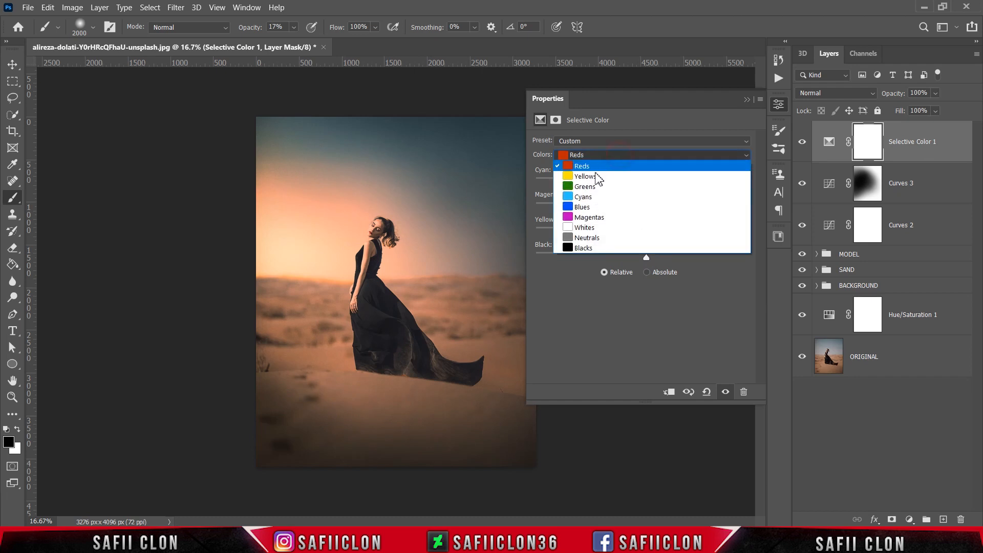
click(597, 177)
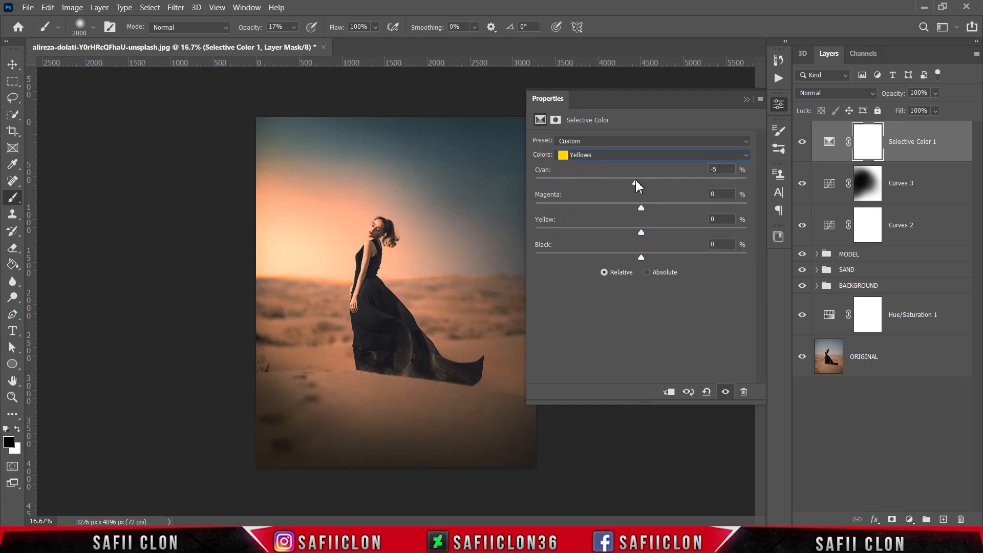
drag(640, 206, 648, 234)
drag(642, 257, 651, 257)
- In the Cyans, set Cyan to +44%, Magenta to +7% and Yellow to +8%
click(623, 160)
click(589, 200)
drag(681, 184, 684, 184)
drag(642, 207, 649, 208)
drag(643, 238, 650, 238)
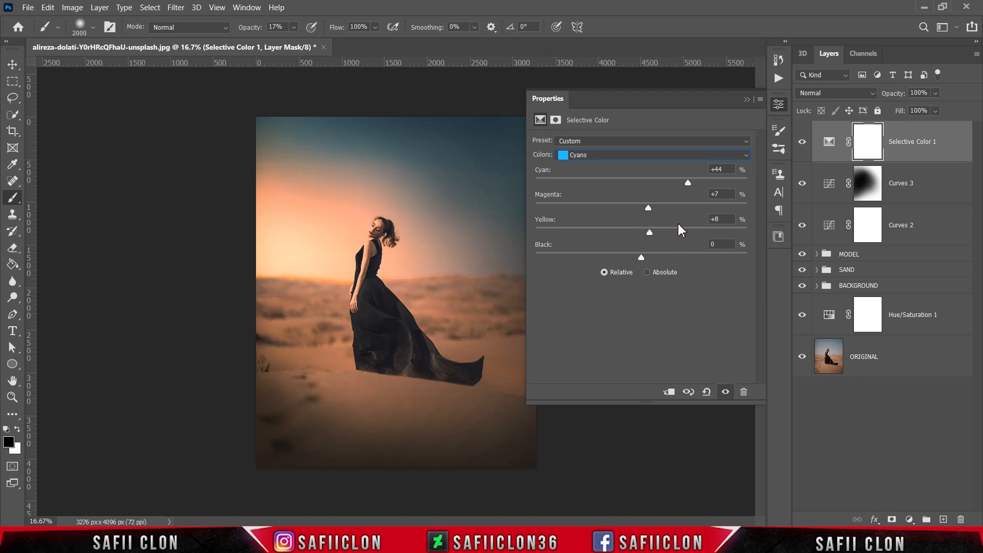
- In the Blues, set Cyan to +28%, Magenta to -4% and Yellow to -8%, and lower Black
click(655, 156)
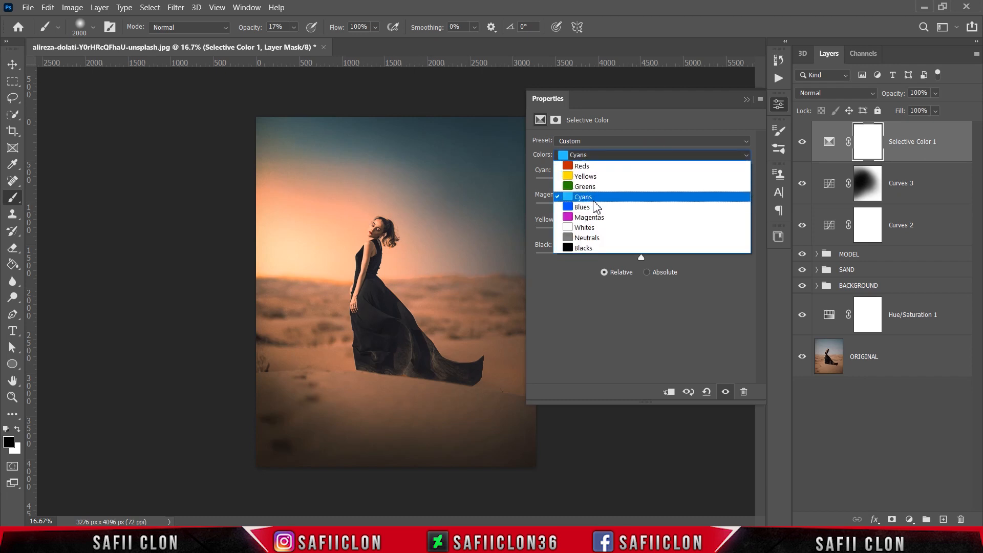
click(627, 208)
drag(641, 182, 632, 233)
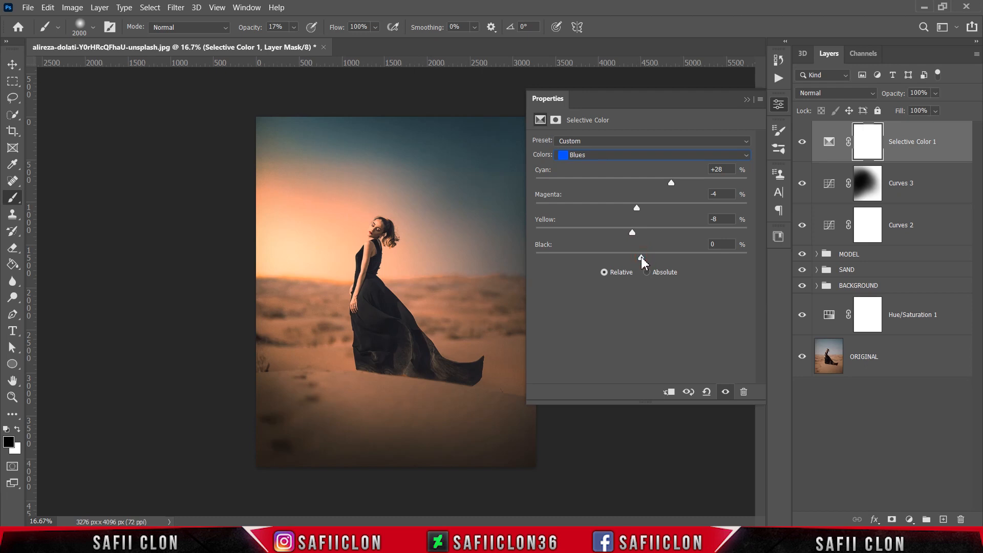
drag(642, 258, 629, 257)
- In the Whites, slightly raise Cyan and Yellow and slightly lower Black
click(668, 156)
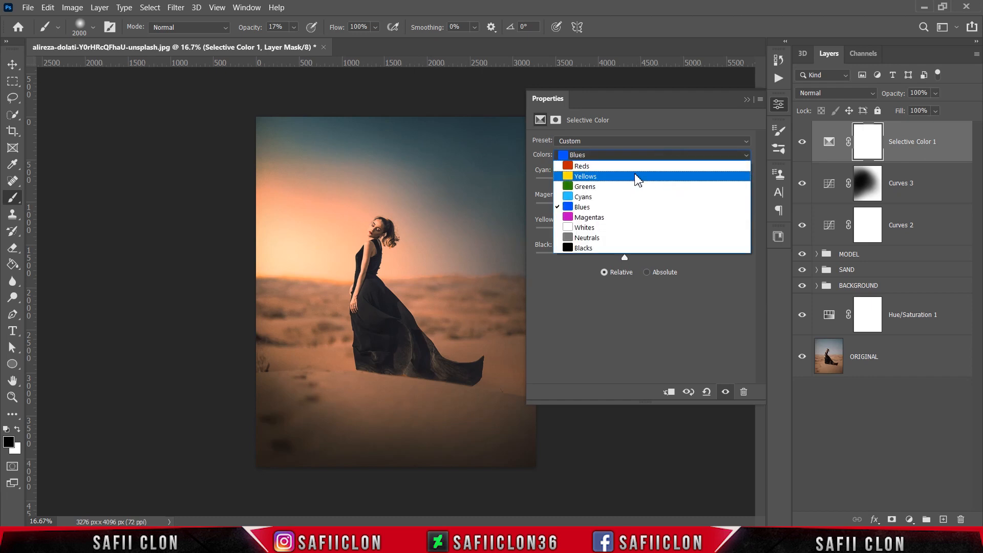
click(598, 229)
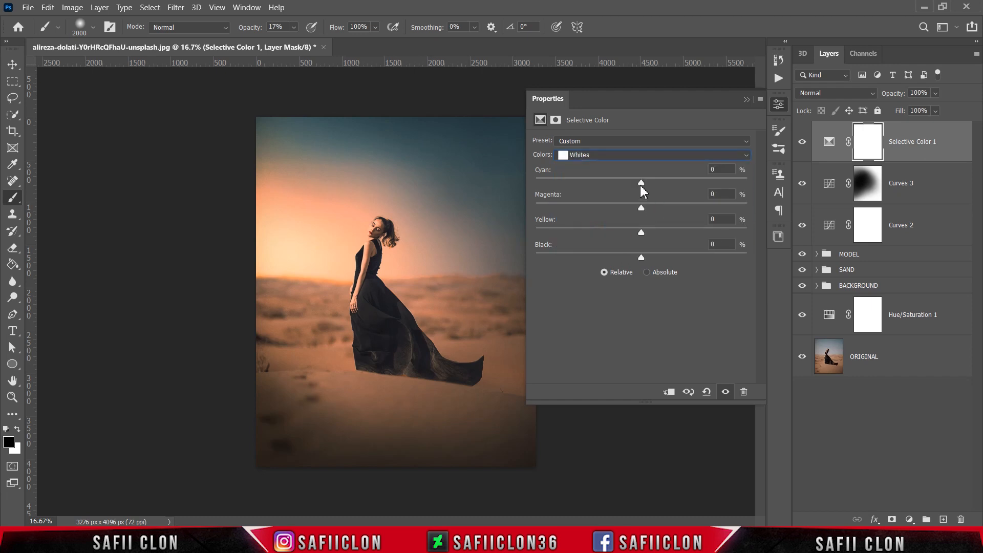
drag(640, 183, 648, 183)
drag(641, 233, 650, 235)
click(661, 155)
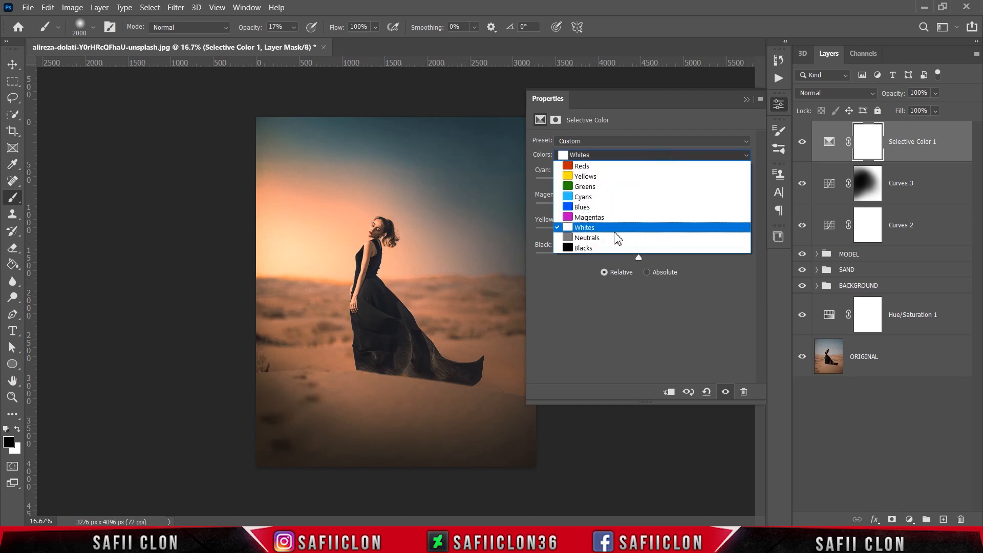
- In the Blacks, set Cyan to -2% and Yellow to -2%, slightly lower Black, and compare the image with and without the Selective Color adjustment
click(603, 252)
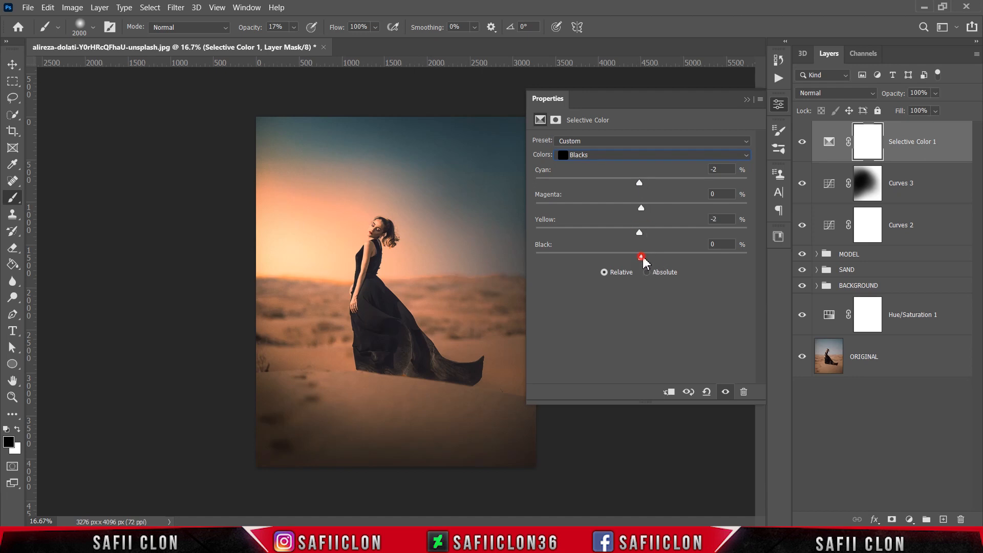
drag(641, 256, 638, 257)
click(747, 99)
click(803, 143)
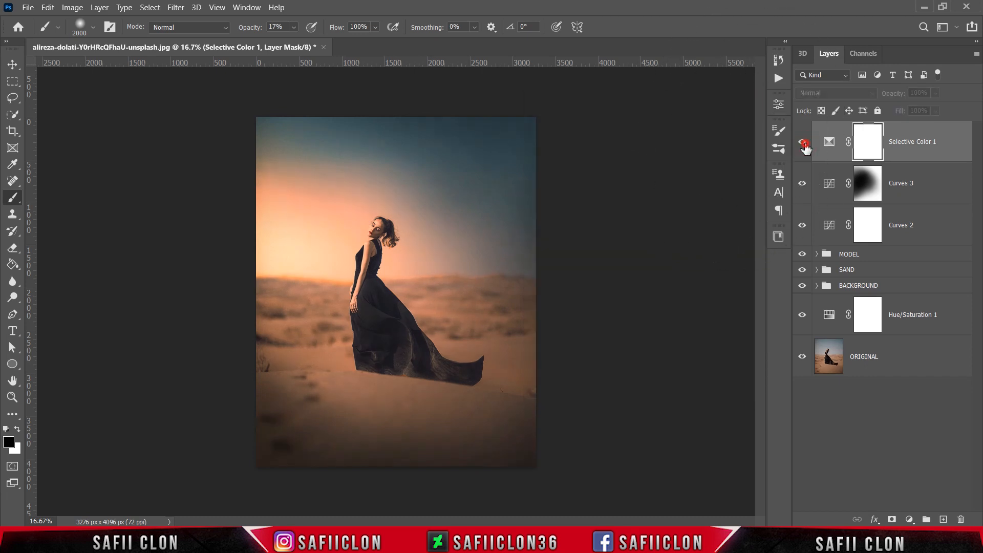
click(802, 143)
click(802, 143)
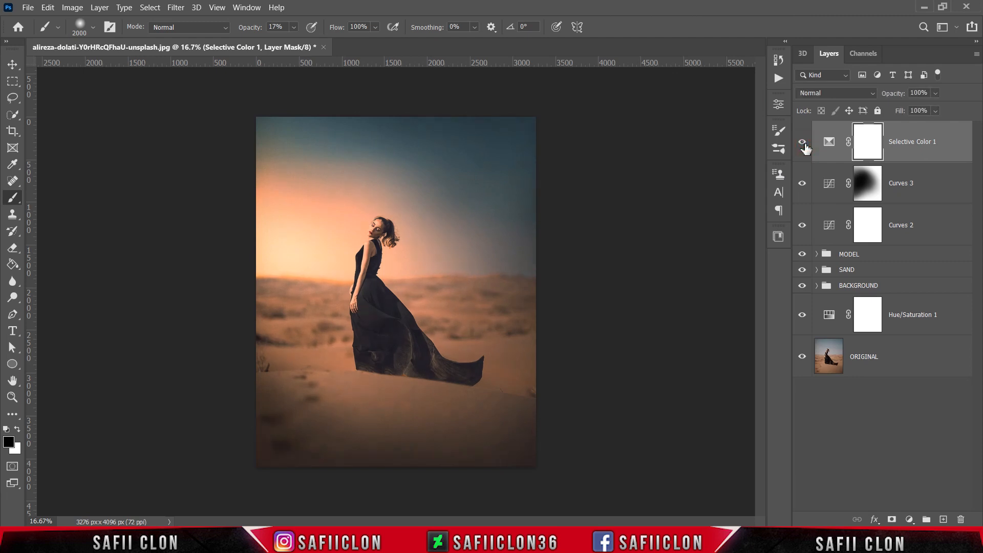
- Stamp all visible layers into a new layer above Selective Color 1 and set its blend mode to Vivid Light
click(946, 138)
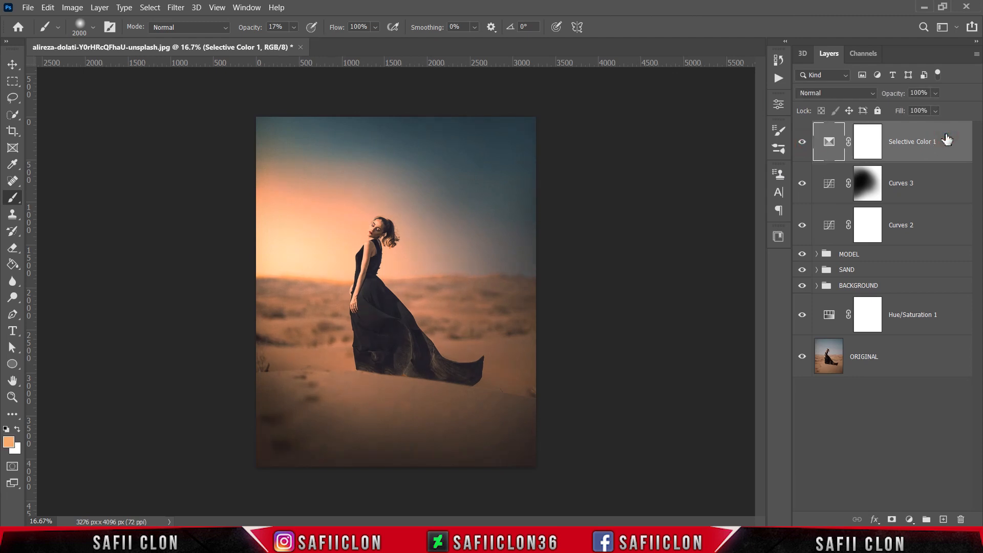
key(ctrl+shift+alt+e)
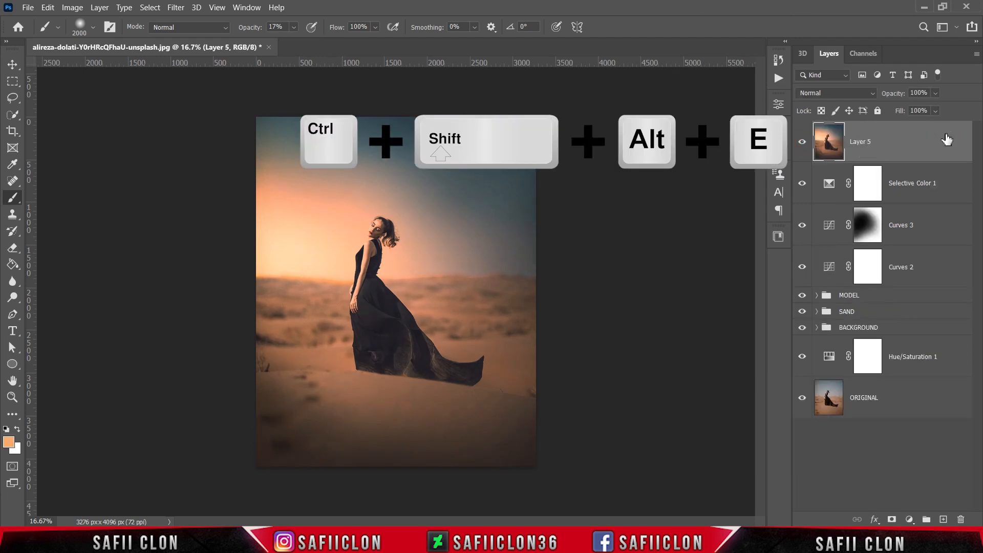
click(847, 93)
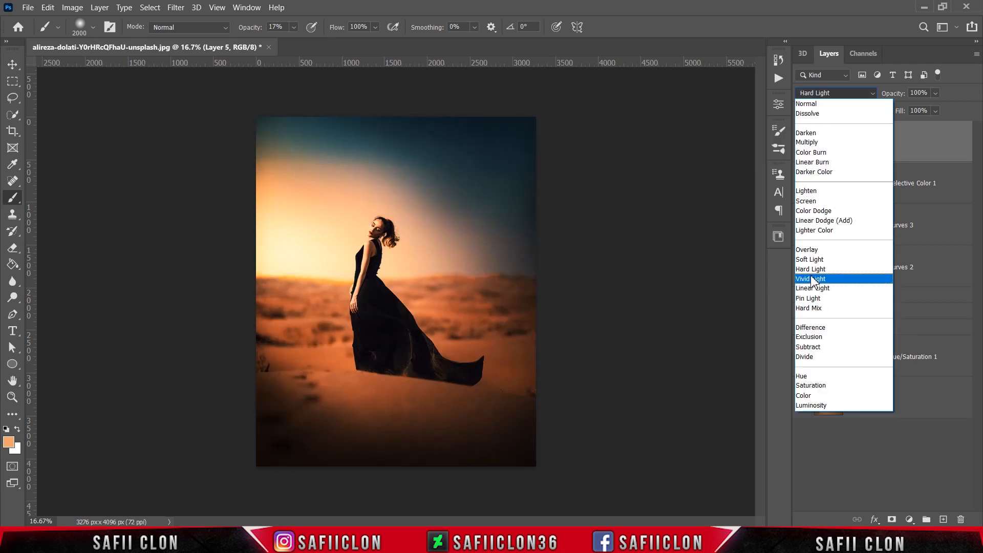
click(813, 279)
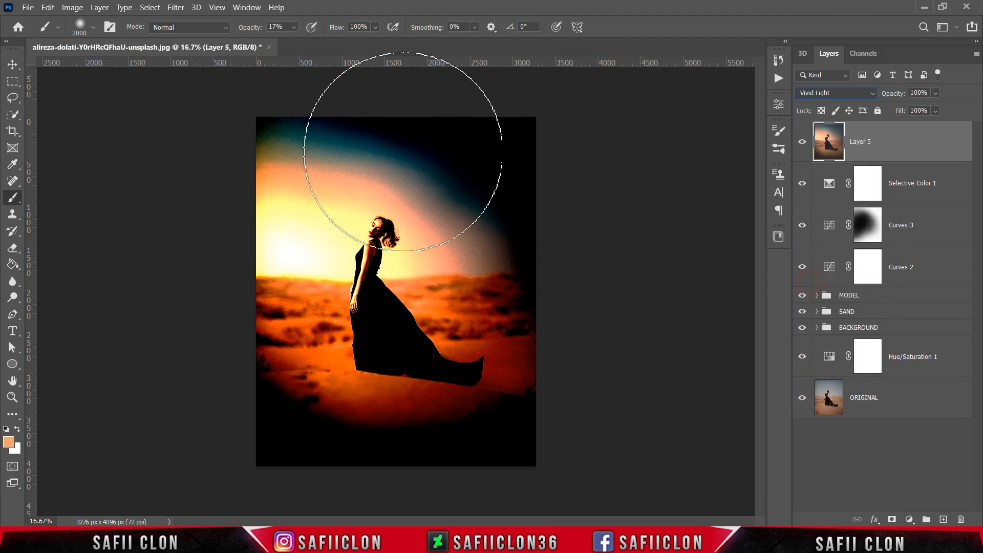
- Sharpen the stamped layer with a High Pass filter at a radius of about 1.2 pixels and compare the image with and without it
click(175, 8)
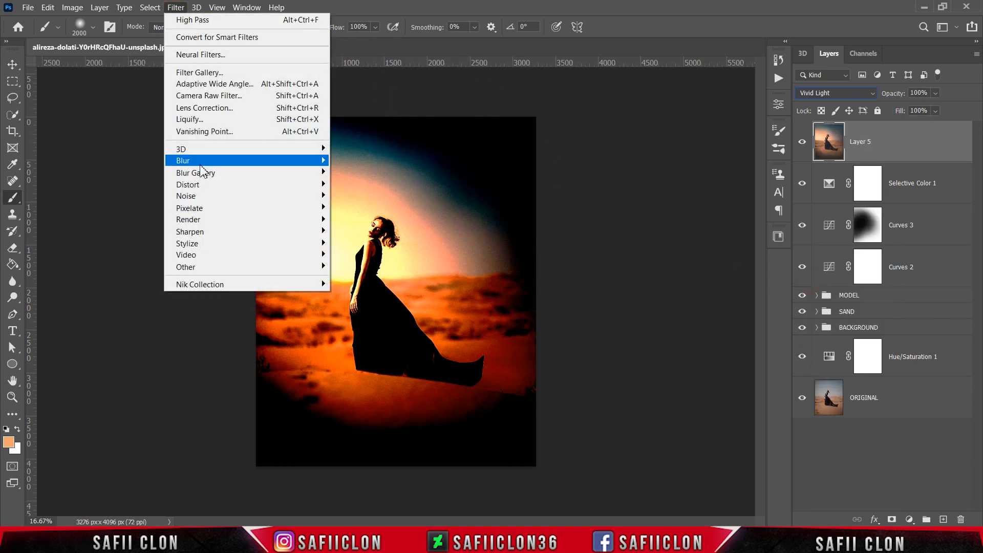
mouse_move(225, 267)
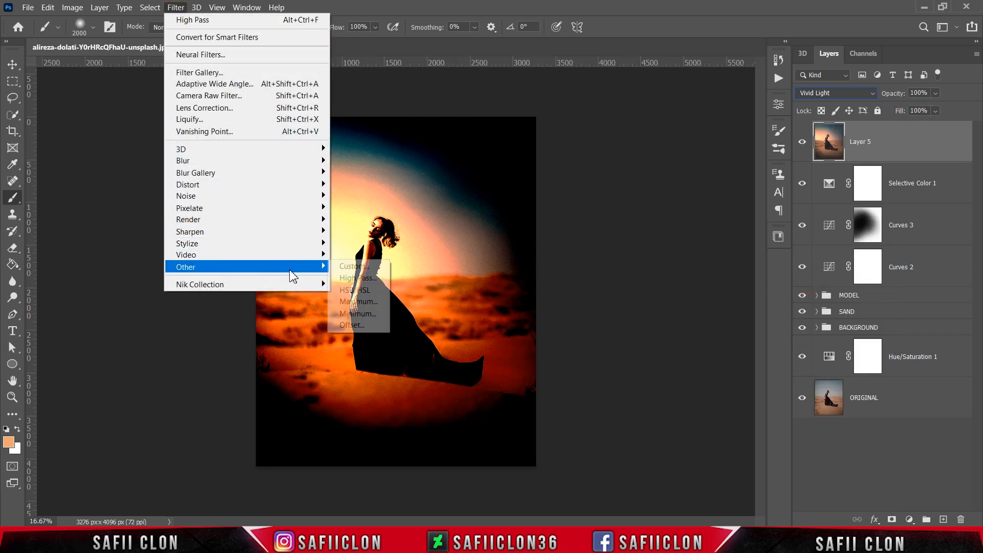
click(376, 283)
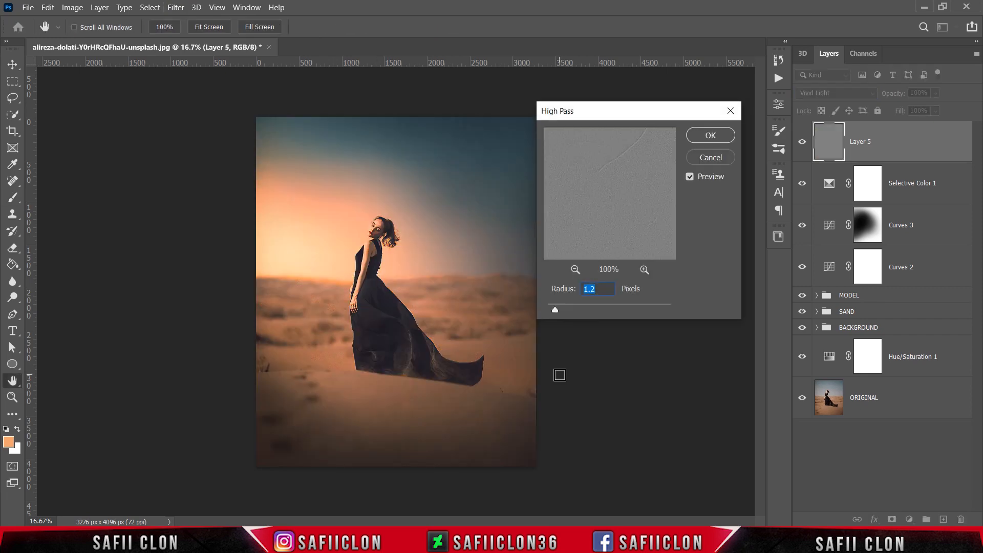
drag(557, 310, 558, 309)
click(707, 133)
key(b)
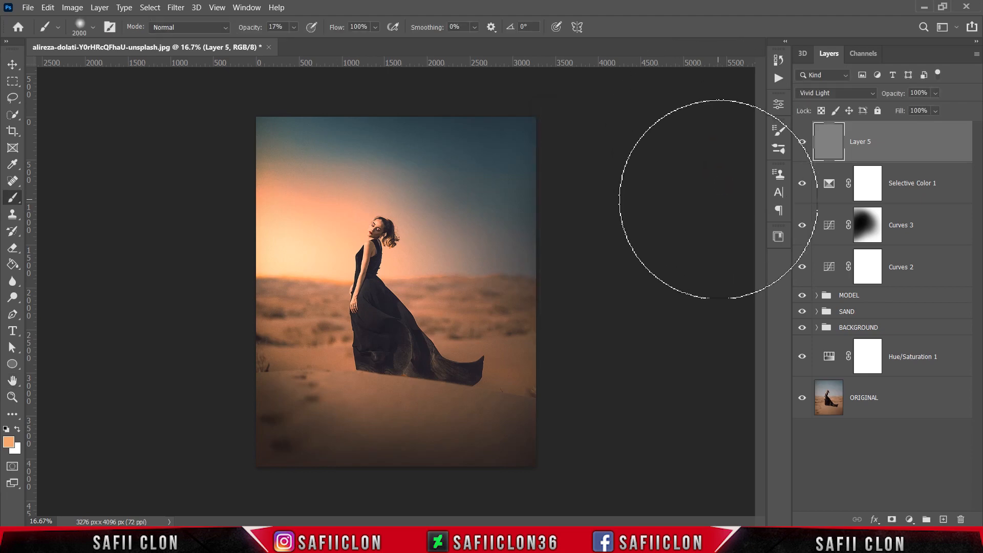
click(802, 142)
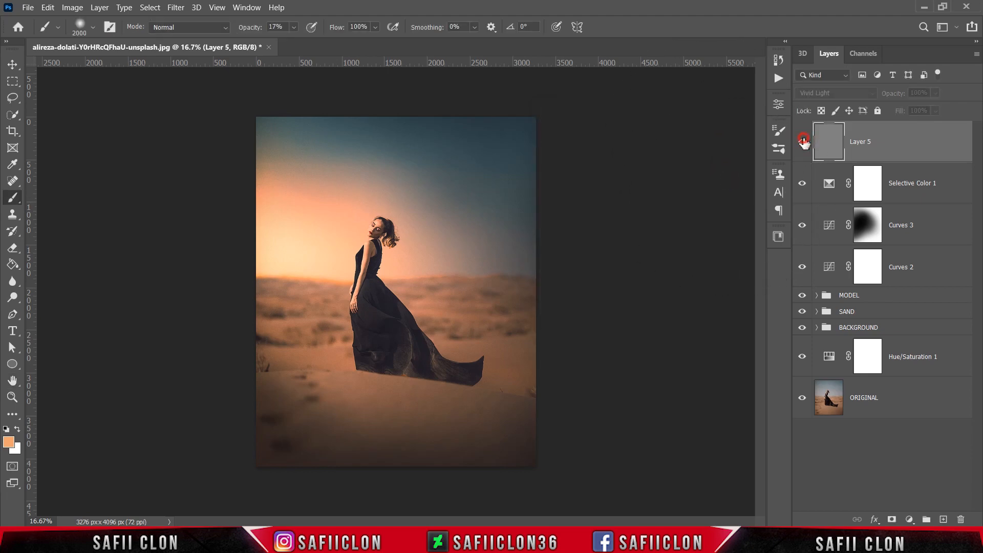
click(803, 142)
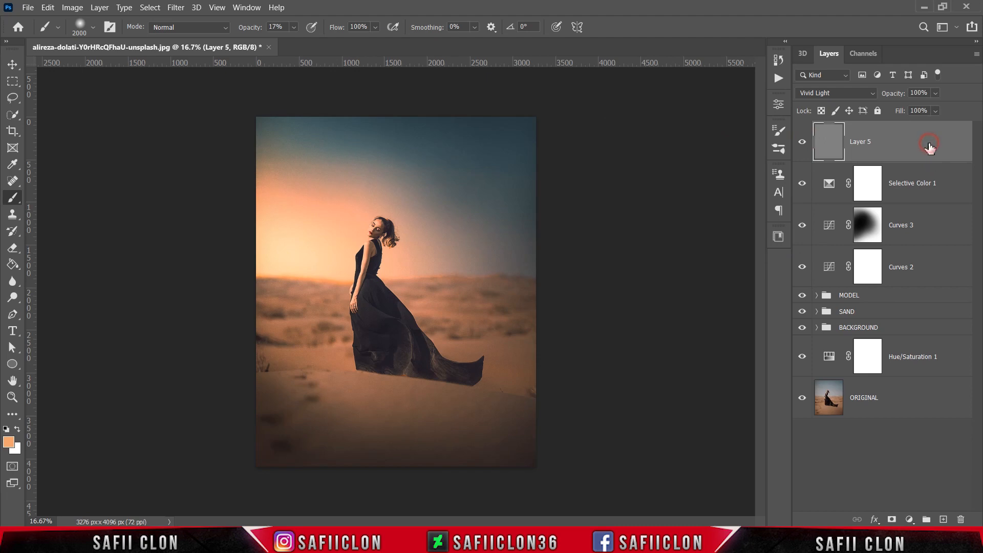
- Group all layers from Layer 5 down to Hue/Saturation 1 into a group named EDIT, leaving out ORIGINAL
shift+click(930, 368)
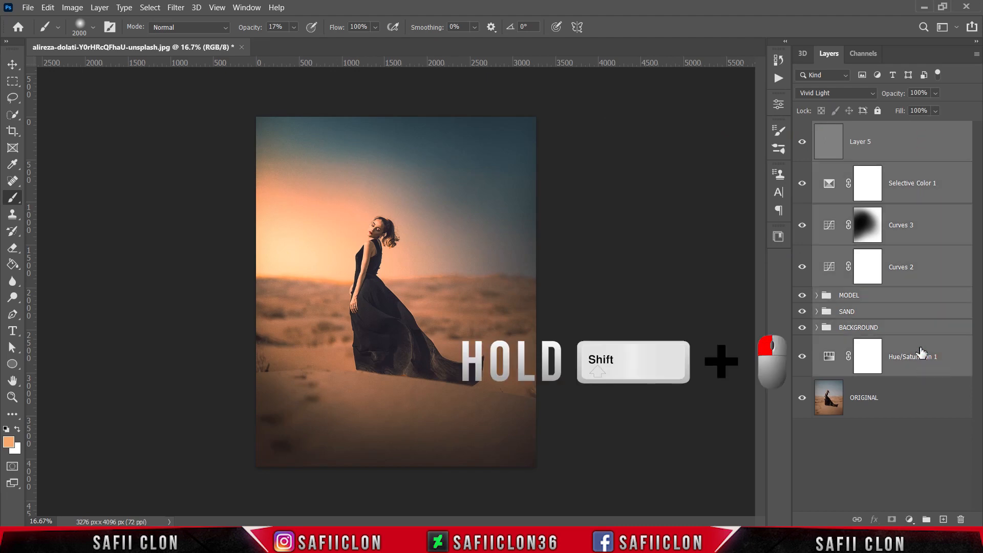
right_click(920, 349)
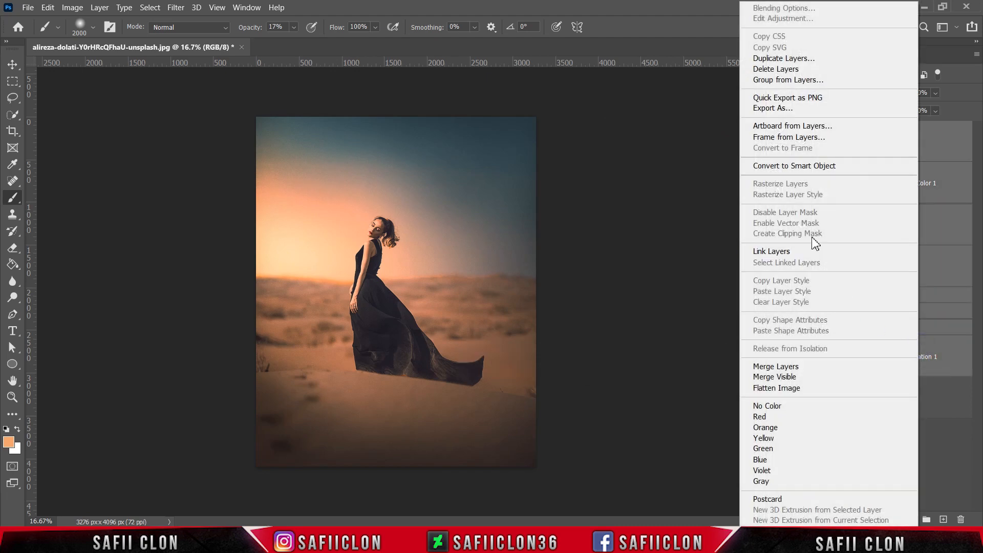
click(781, 81)
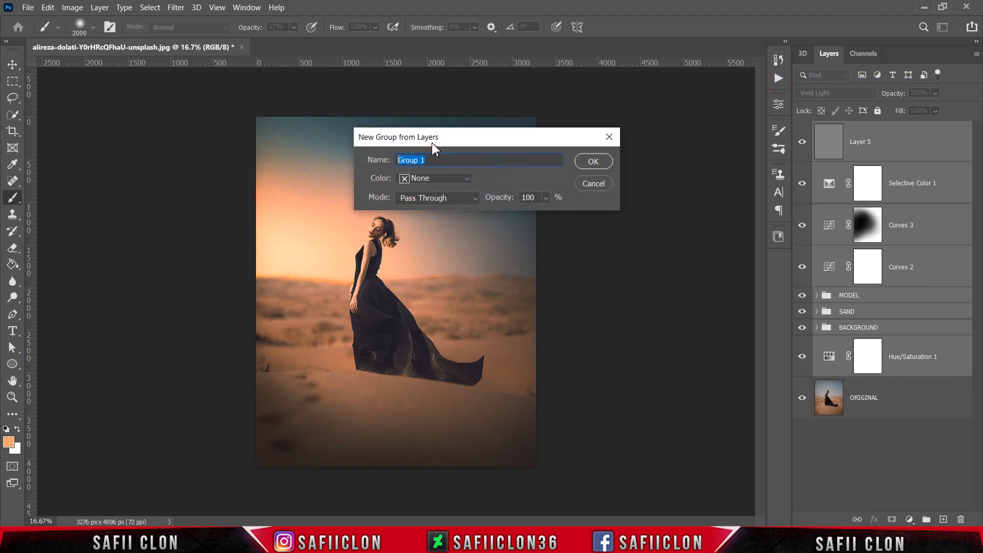
text(EDIT)
click(593, 161)
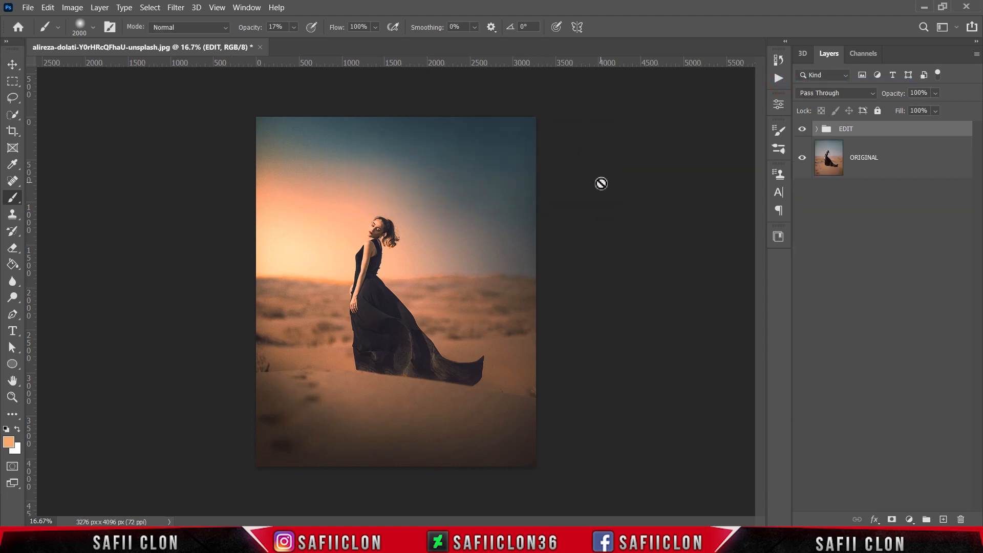
- Compare the finished edit with the original photo, close up and in full, by toggling the visibility of the EDIT group
key(ctrl+plus)
scroll(610, 198, up, 2)
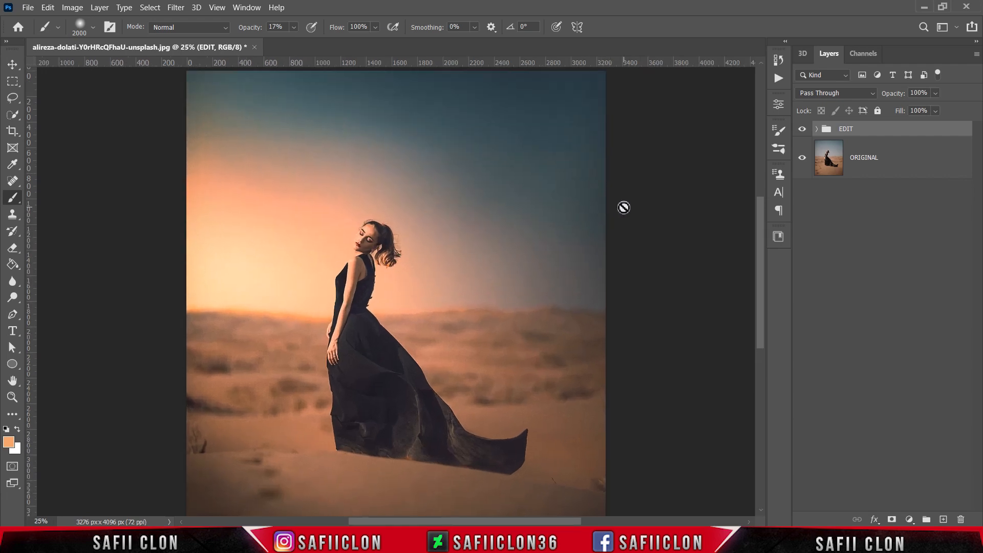
click(808, 128)
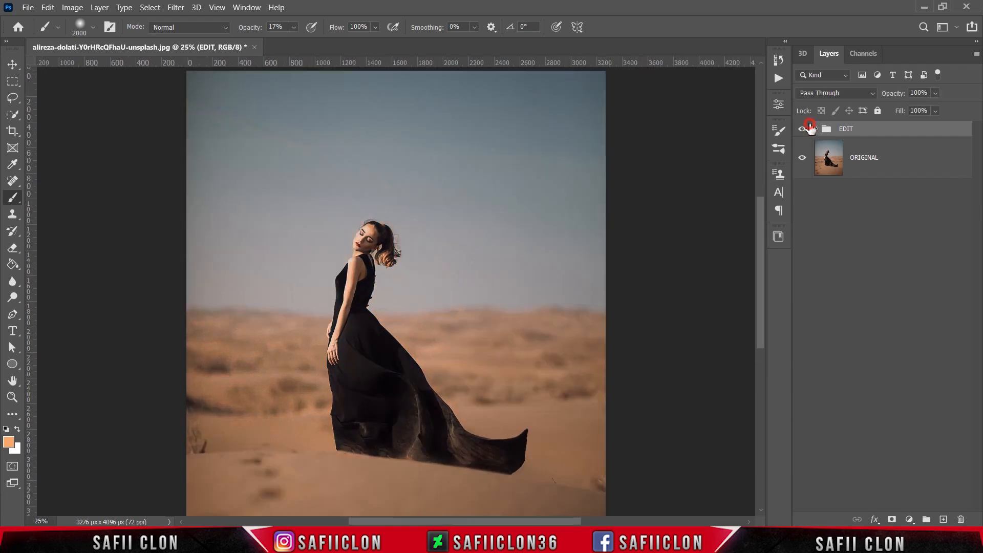
click(809, 129)
click(809, 128)
click(809, 128)
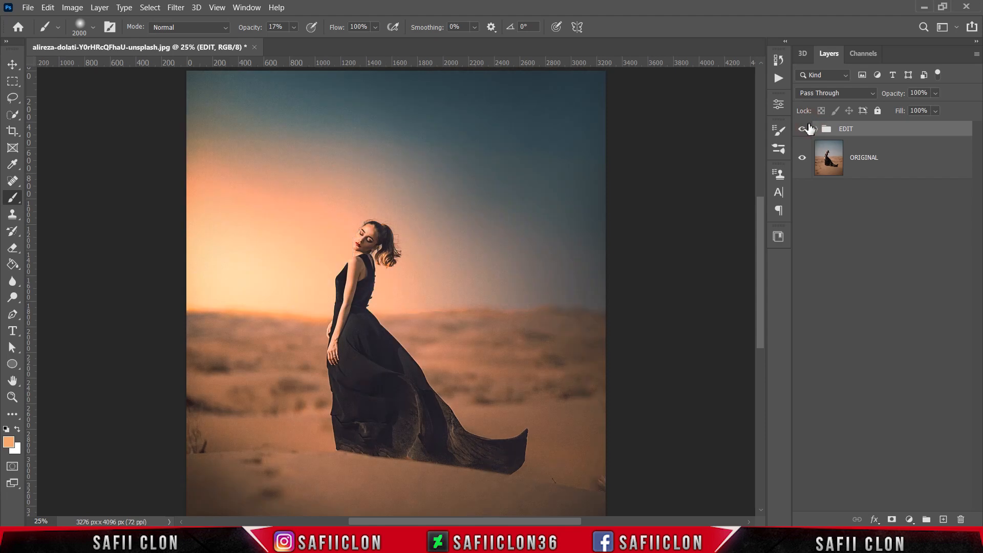
key(ctrl+minus)
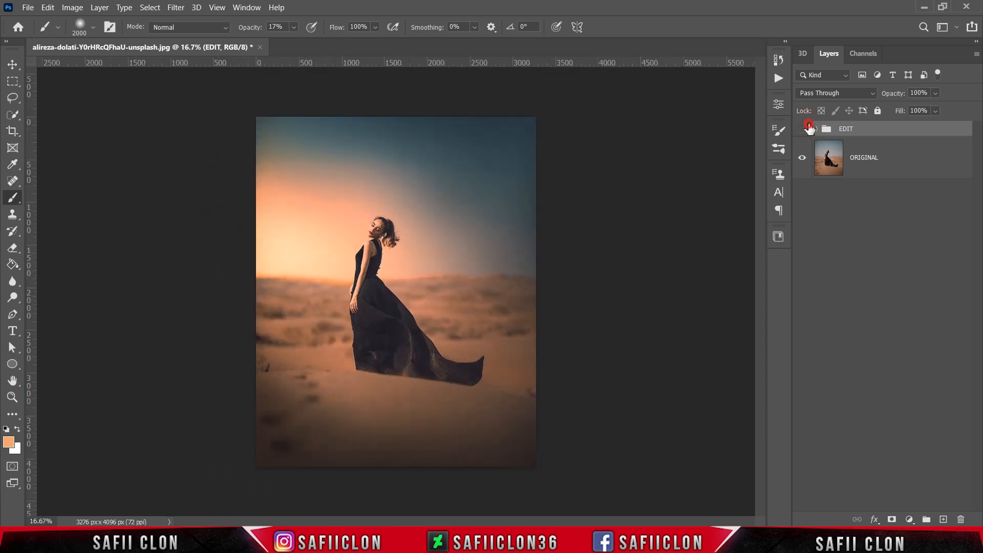
click(809, 129)
click(809, 129)
click(809, 128)
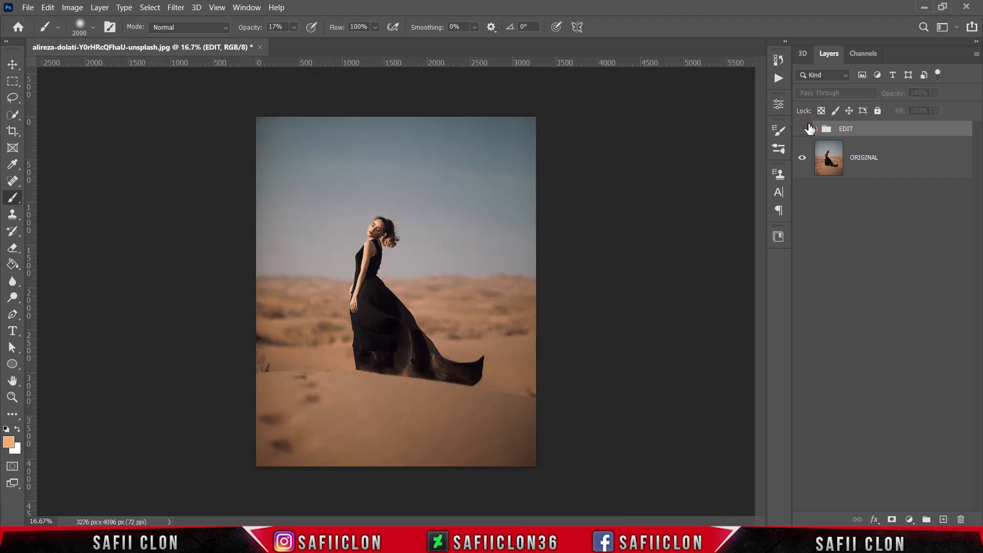
click(808, 128)
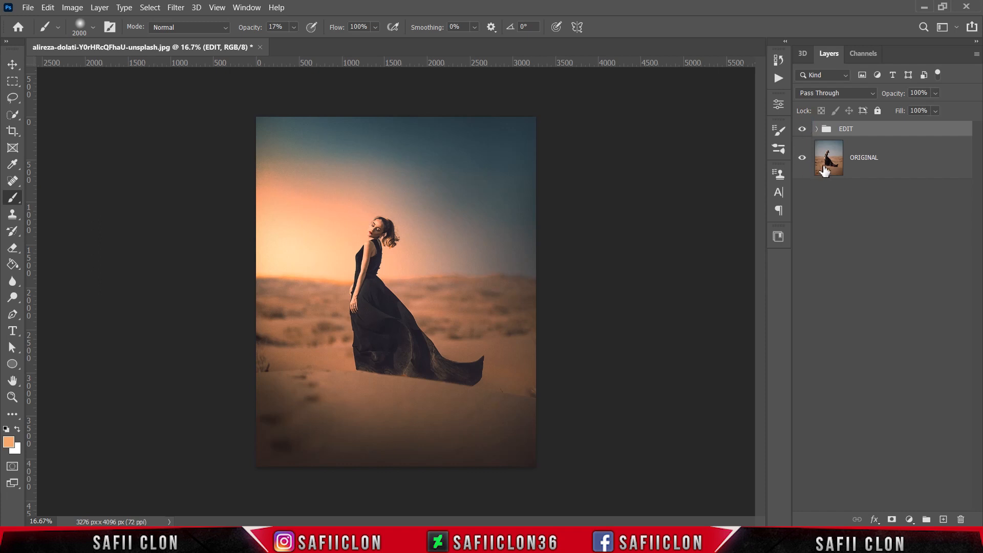